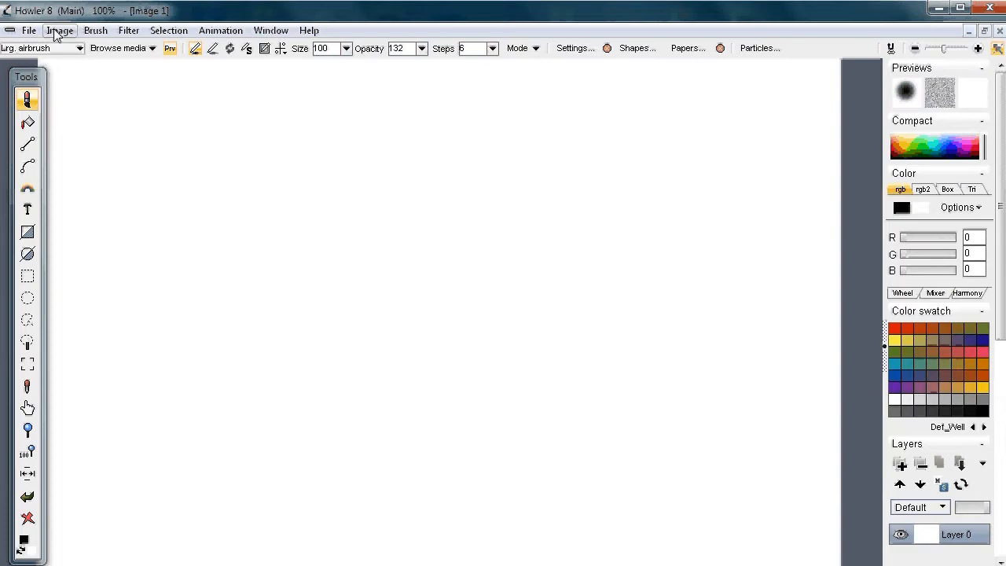
Create a new 512 x 512 document, closing the current one
click(31, 33)
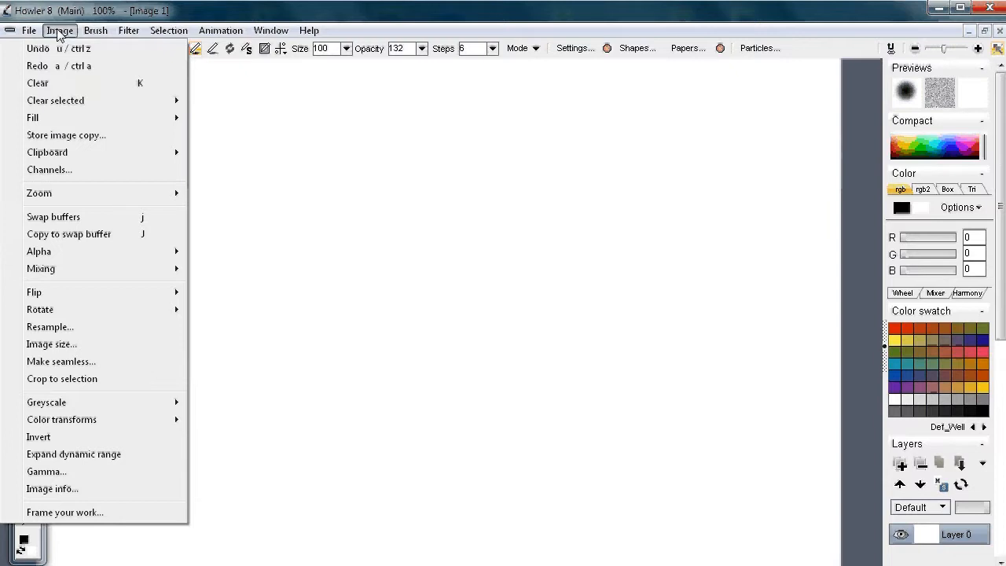
click(37, 48)
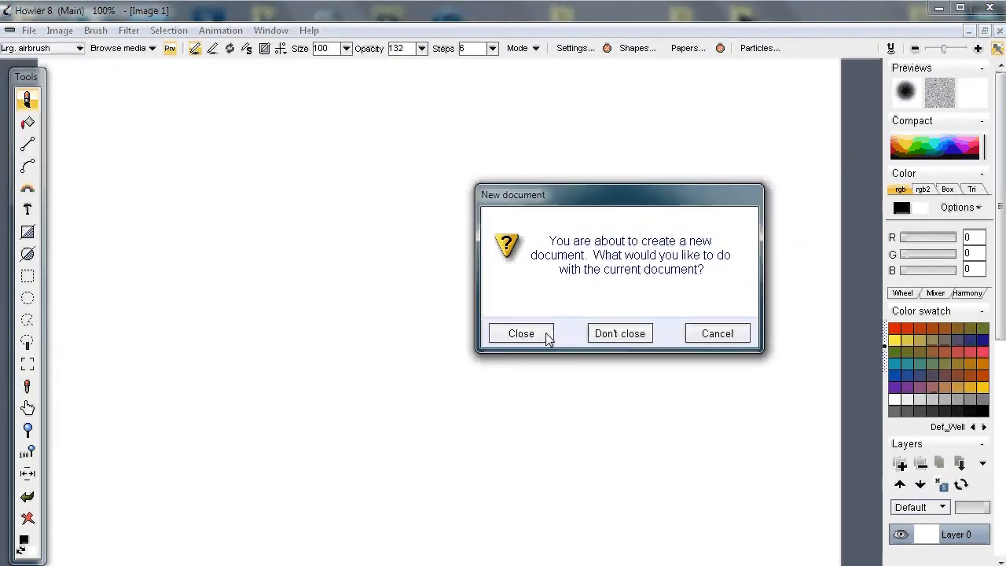
click(546, 337)
drag(580, 267, 485, 262)
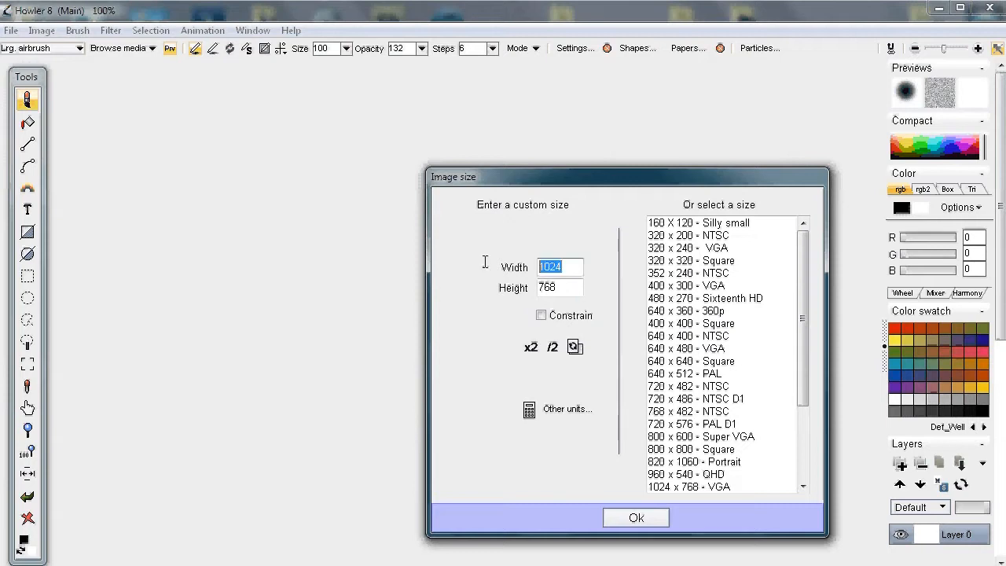
text(512)
drag(561, 288, 523, 288)
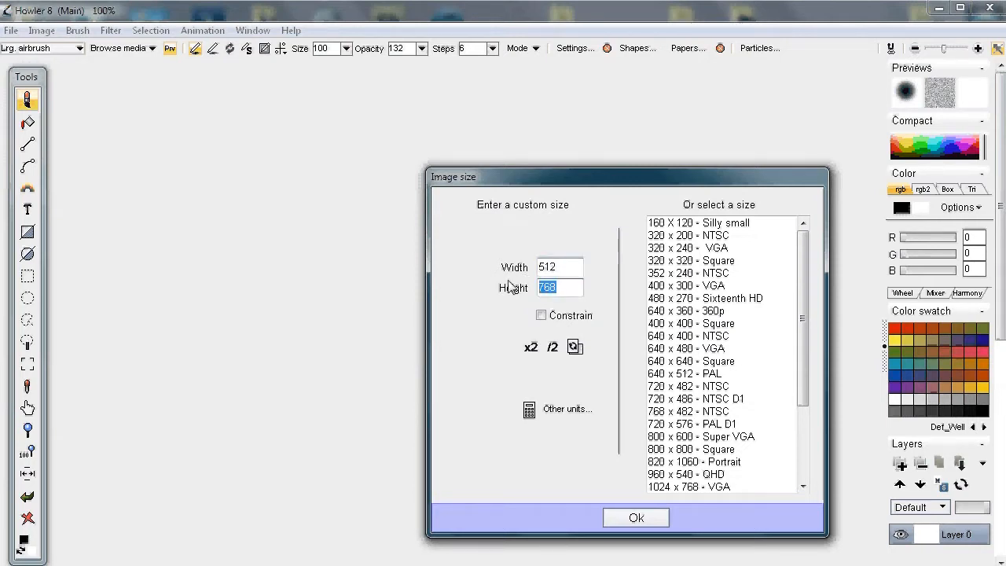
text(512)
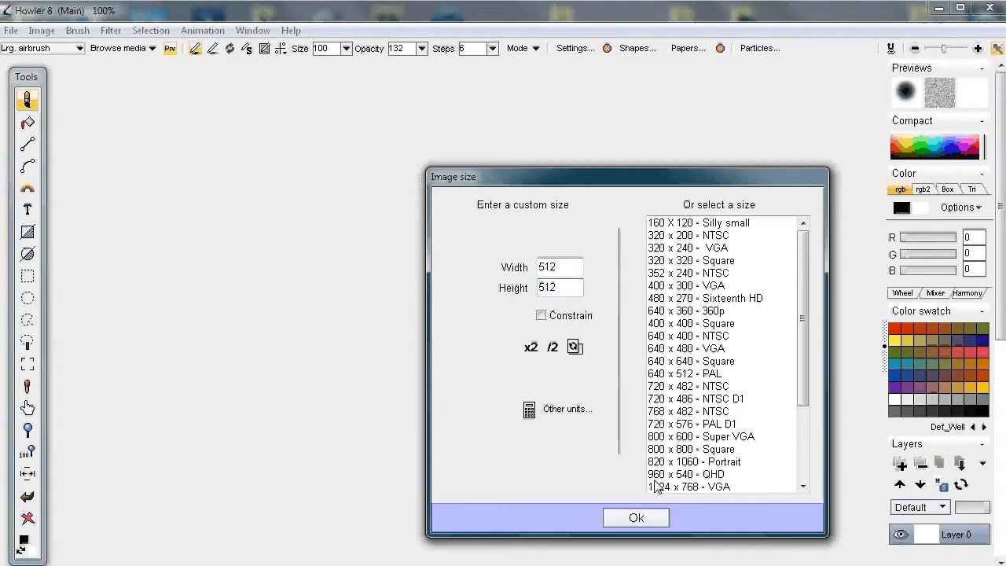
click(637, 517)
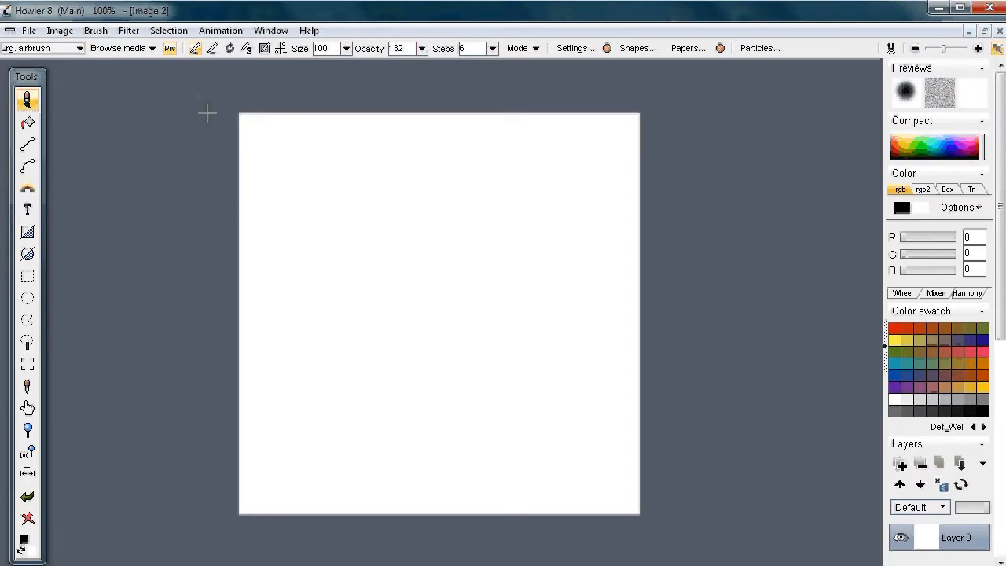
Render plasma noise over the blank canvas in HSV mode with a scale of 5
click(126, 32)
mouse_move(76, 286)
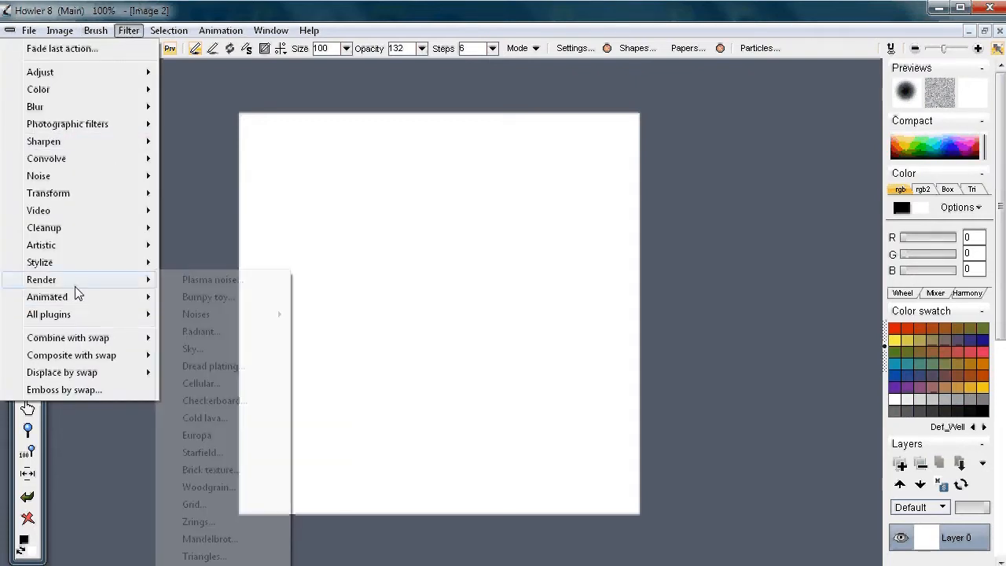
click(212, 281)
click(547, 297)
click(525, 350)
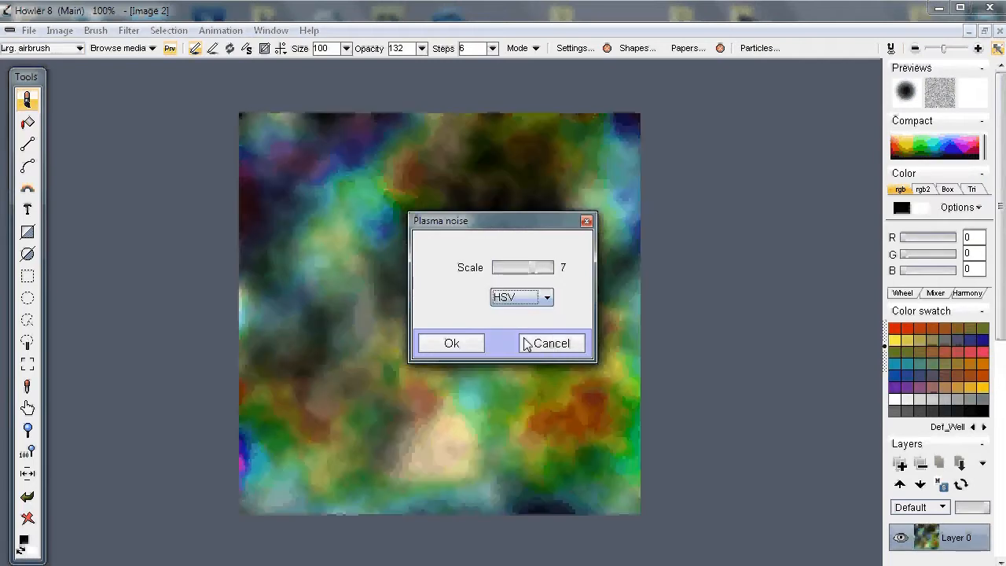
drag(529, 269, 525, 269)
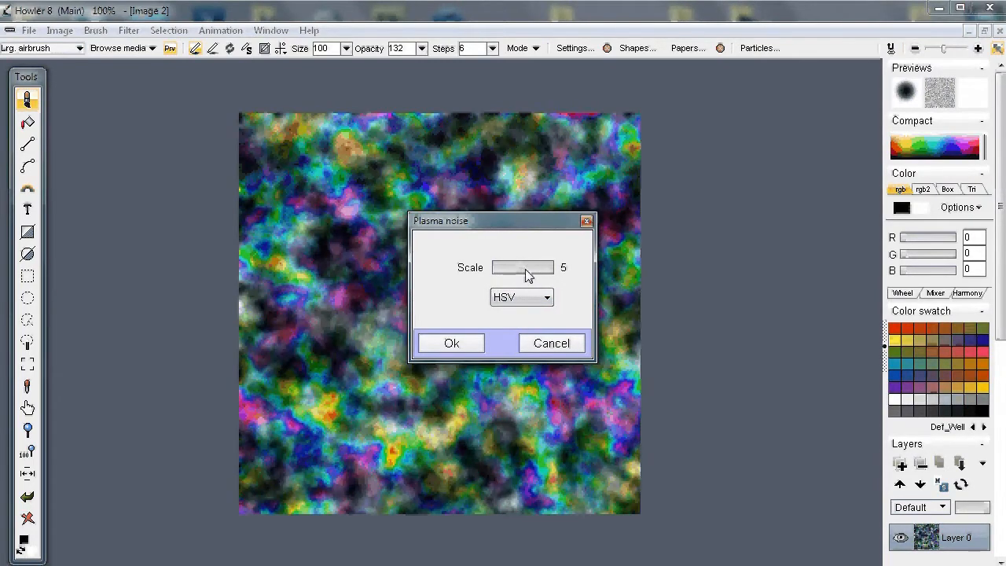
click(526, 269)
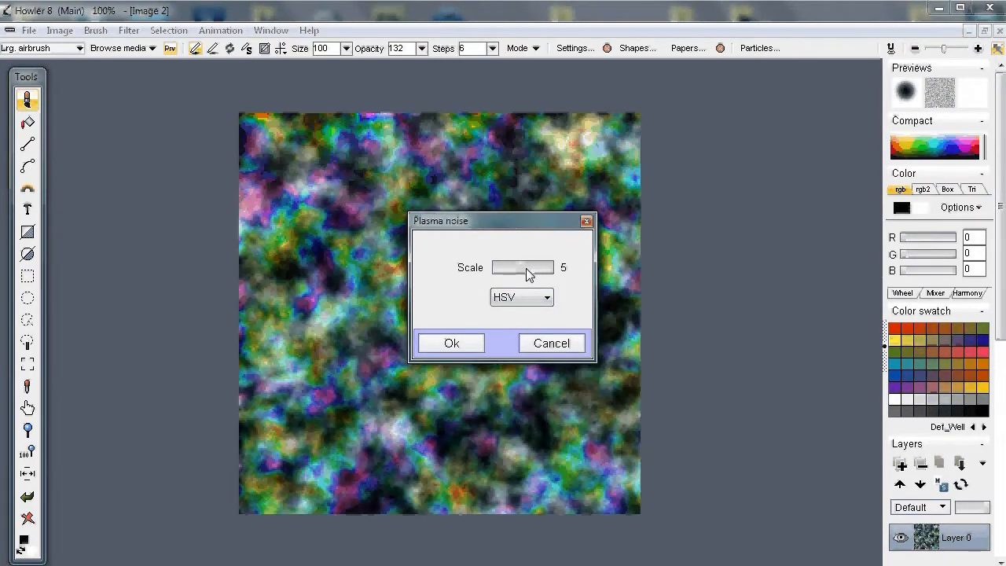
click(464, 353)
Store a copy of the plasma image and place its thumbnail window clear of the canvas
click(61, 31)
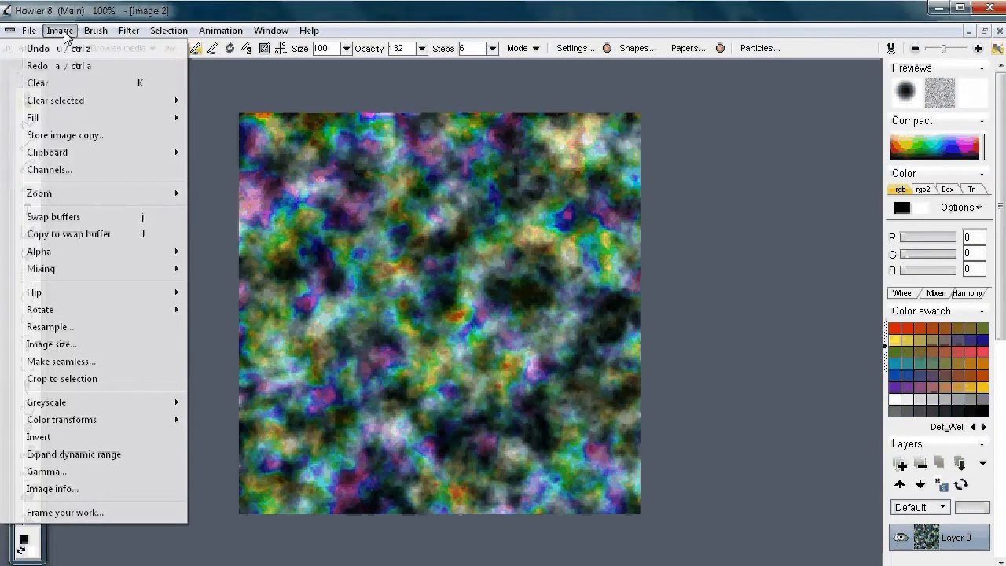
click(66, 135)
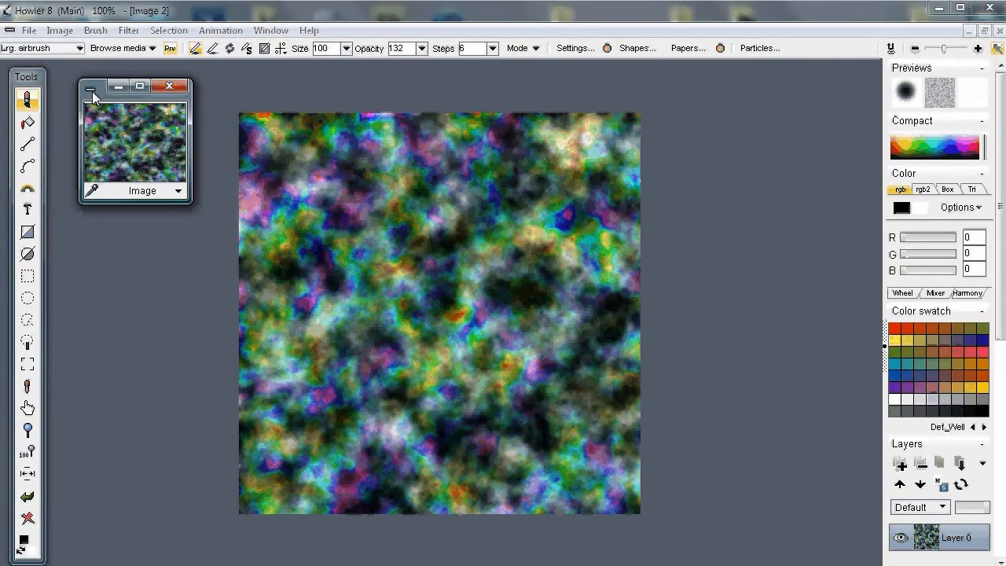
drag(93, 92, 81, 118)
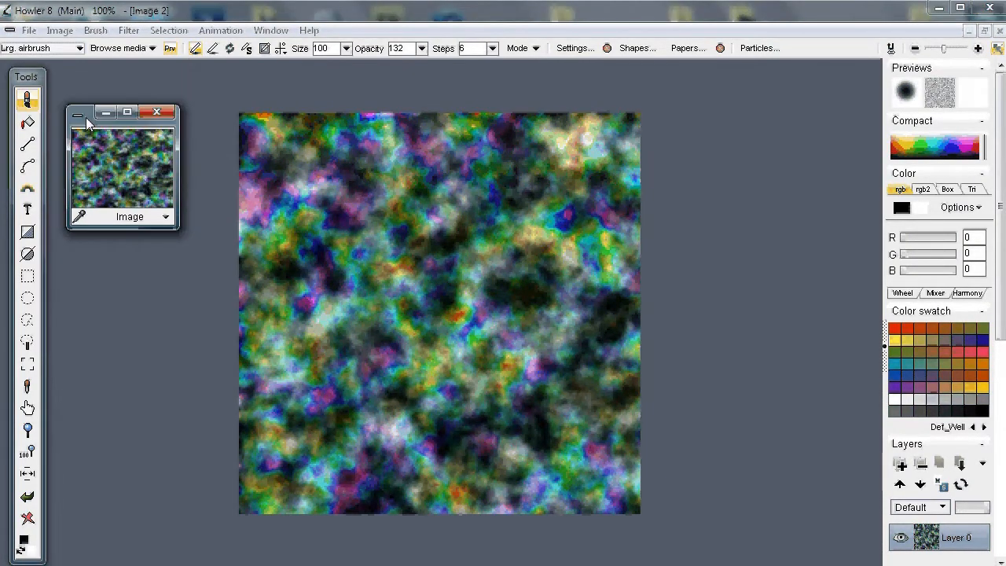
Open the plasma image in the General file converter and enlarge its window to fit the whole image
click(30, 31)
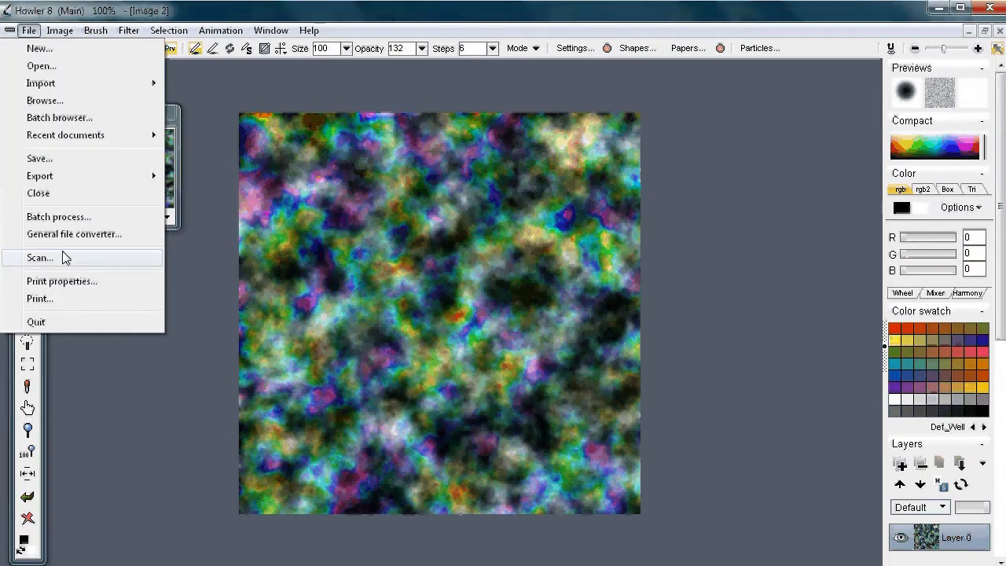
click(108, 232)
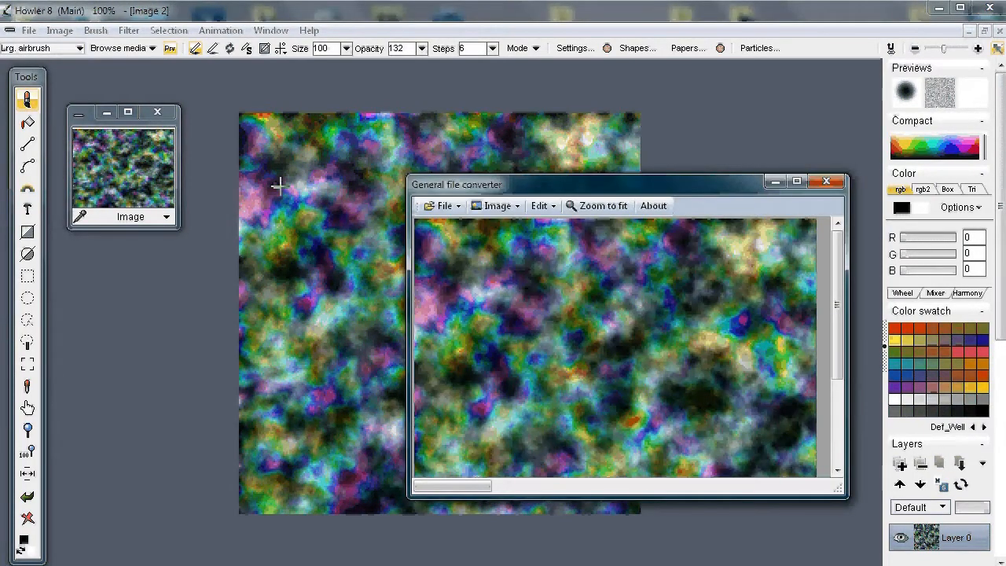
drag(613, 195, 621, 102)
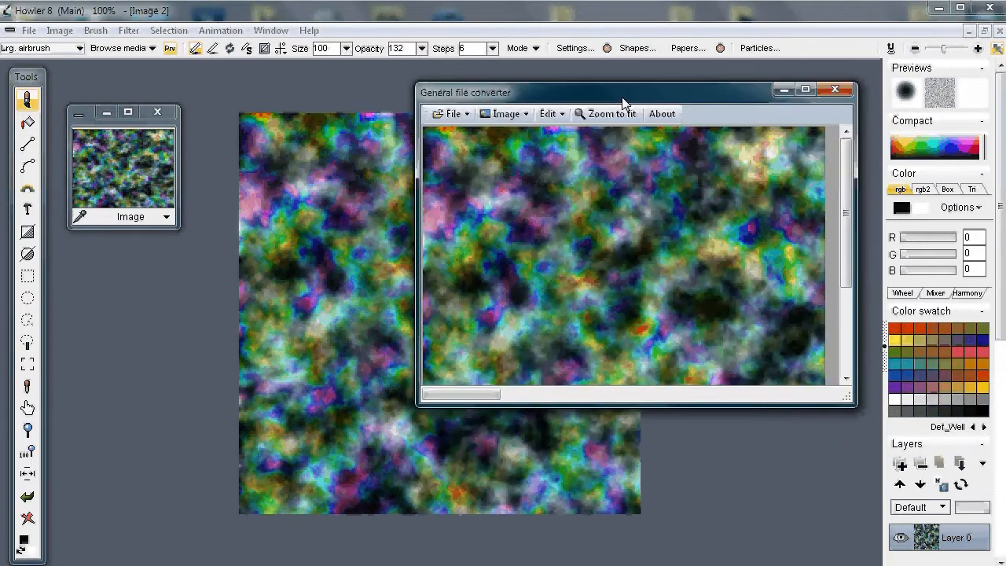
drag(846, 394, 830, 553)
drag(582, 98, 584, 61)
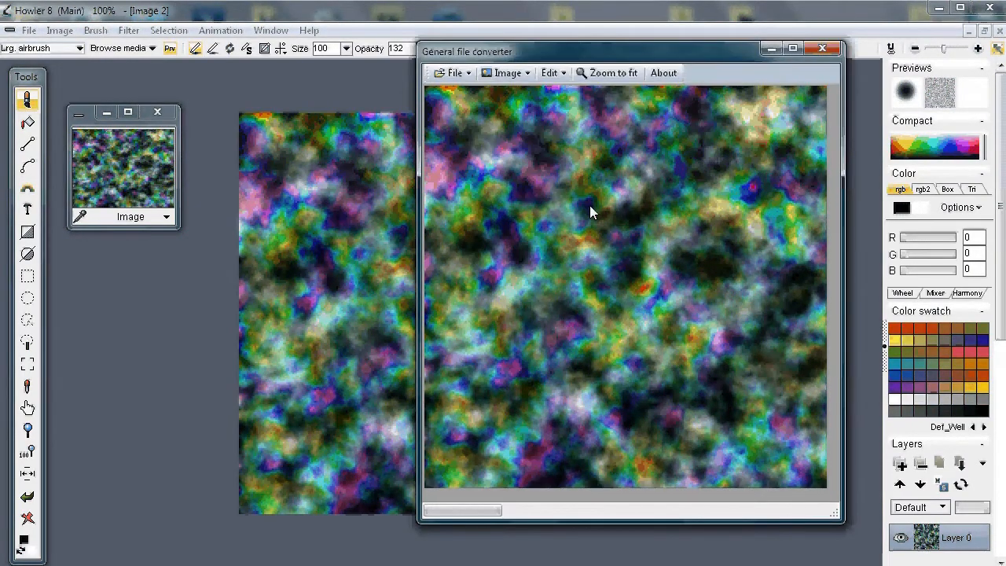
Save the plasma image as the BMP file test2c in the textures folder and close the converter
click(455, 73)
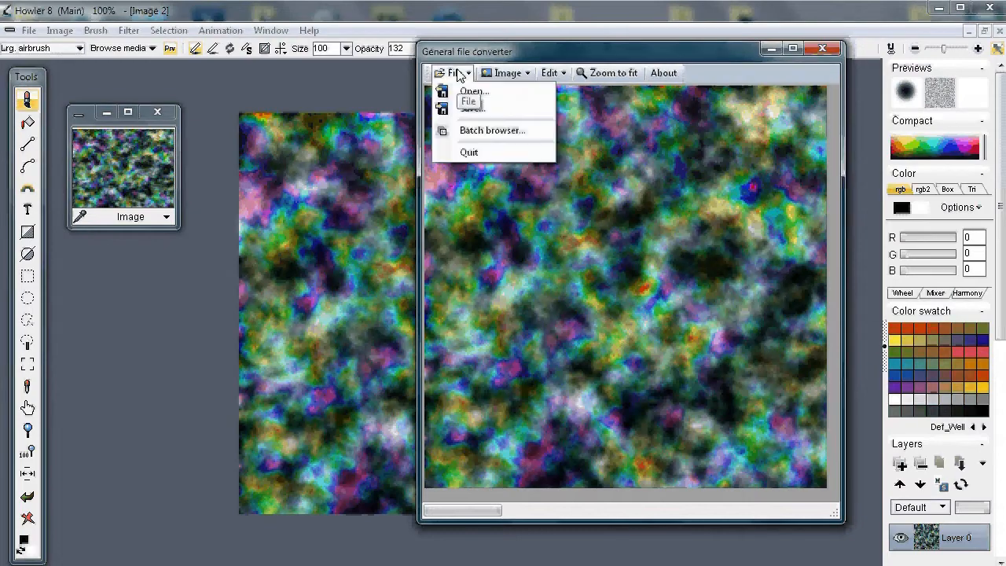
click(457, 72)
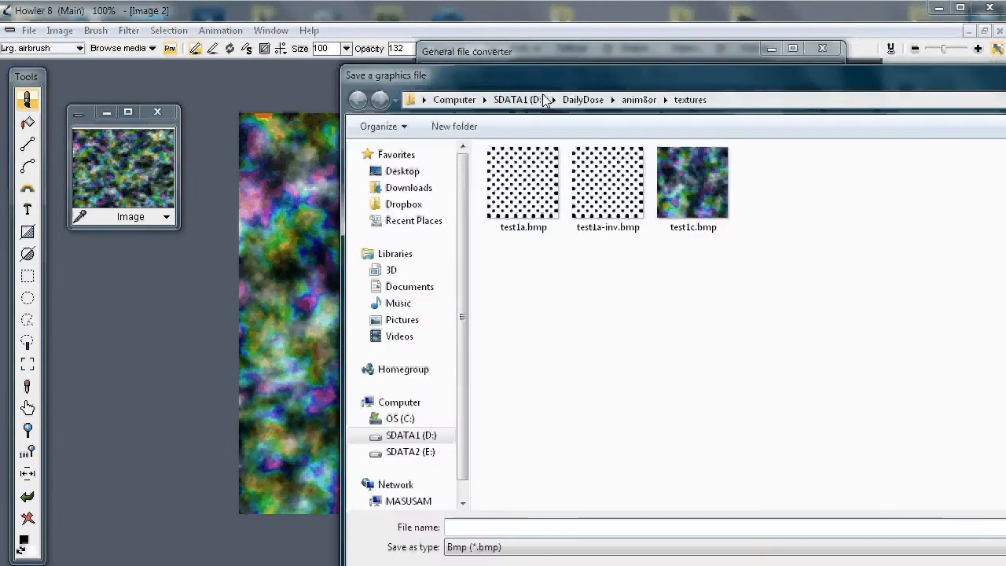
drag(532, 70, 300, 79)
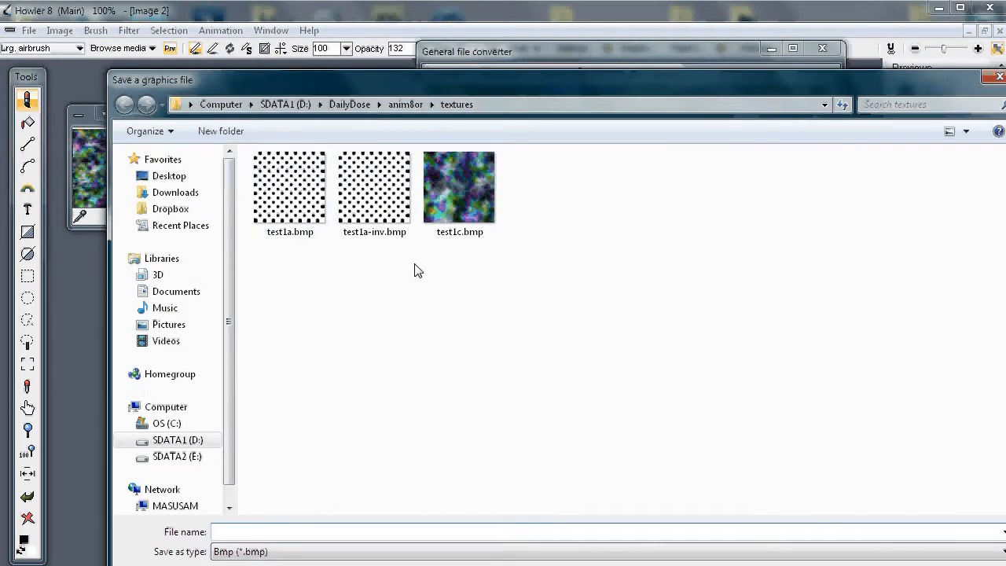
text(test)
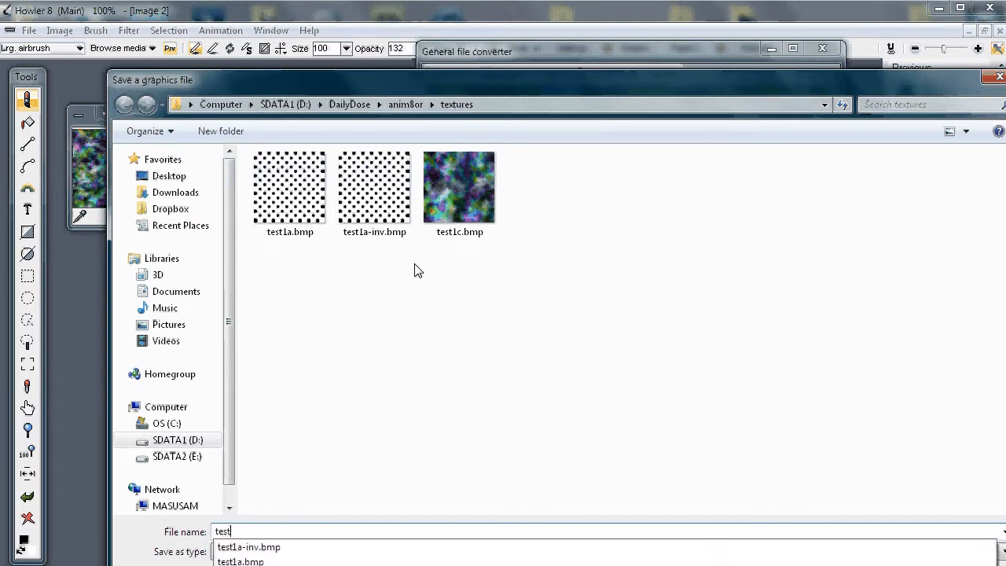
text(2c)
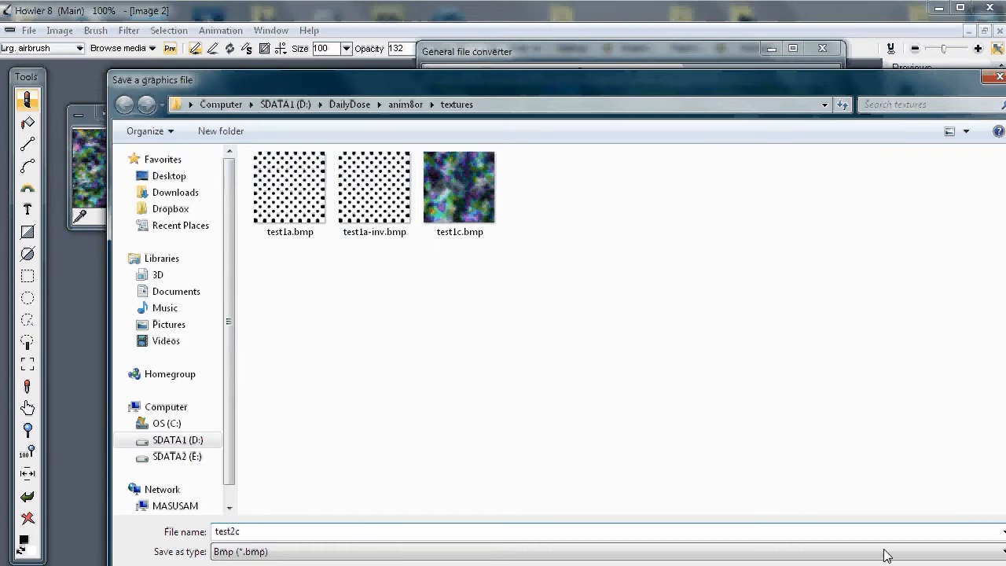
key(Return)
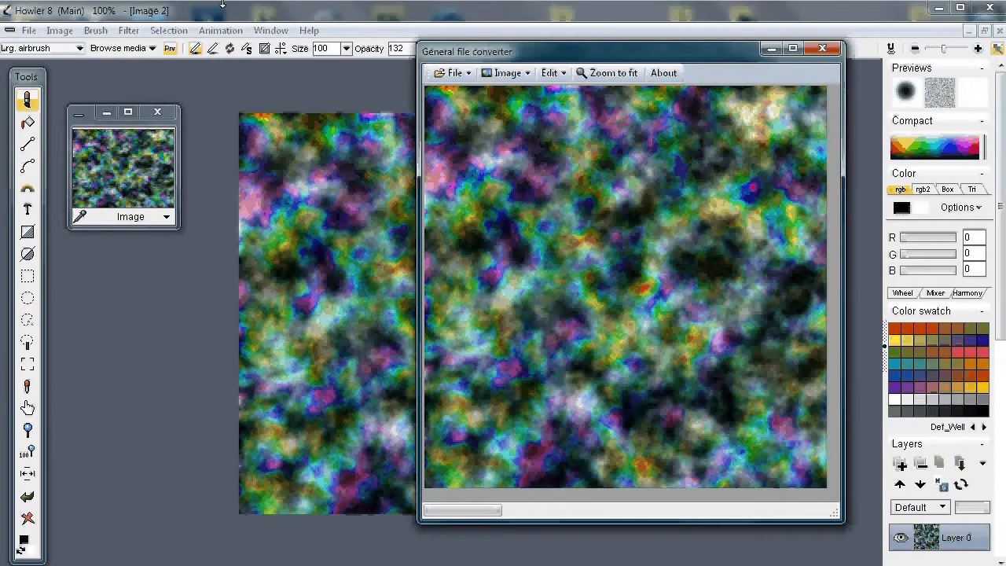
click(822, 48)
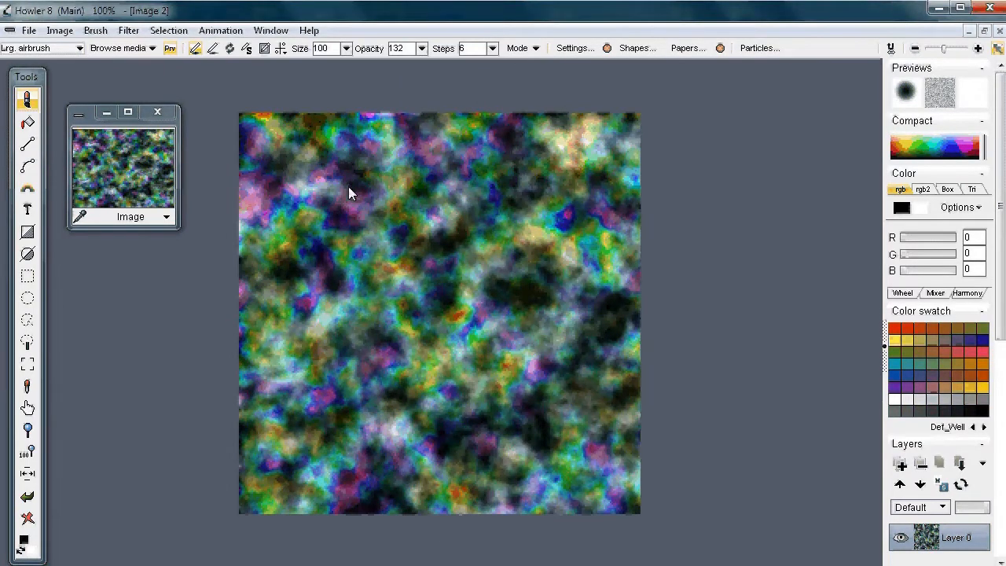
Make the plasma image seamless from the buffer with 8% trim in x and y, keeping its original size
click(61, 31)
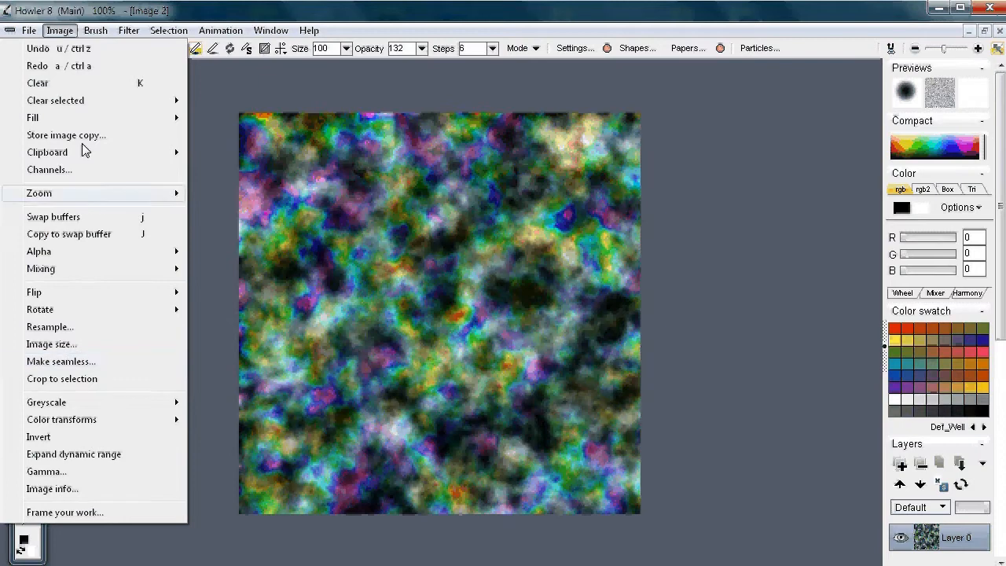
mouse_move(123, 35)
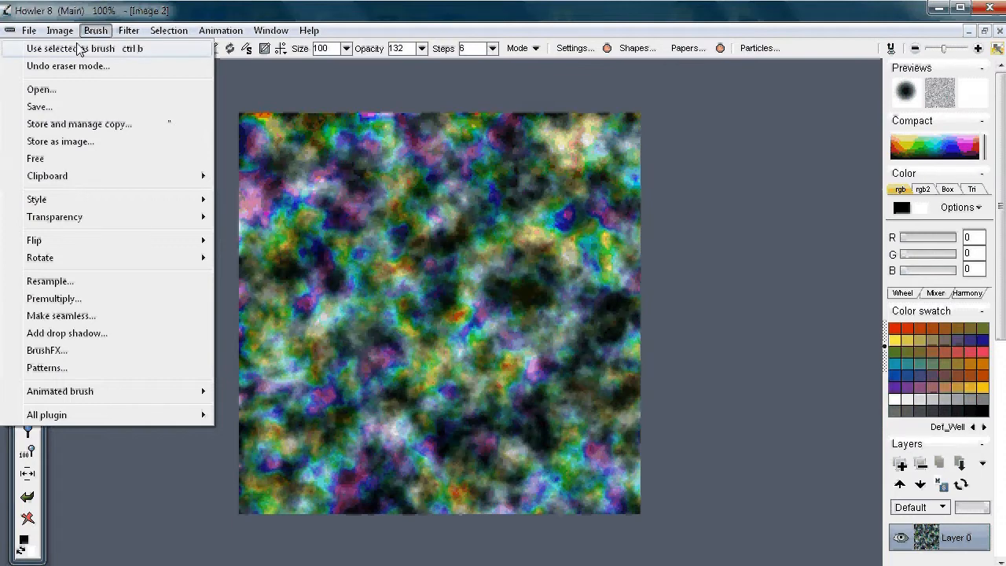
mouse_move(47, 199)
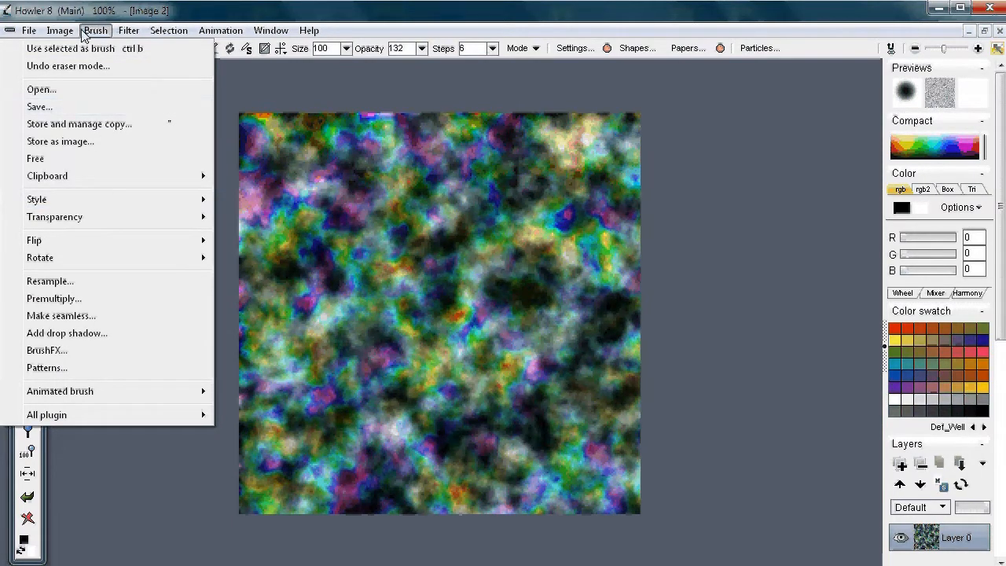
mouse_move(59, 30)
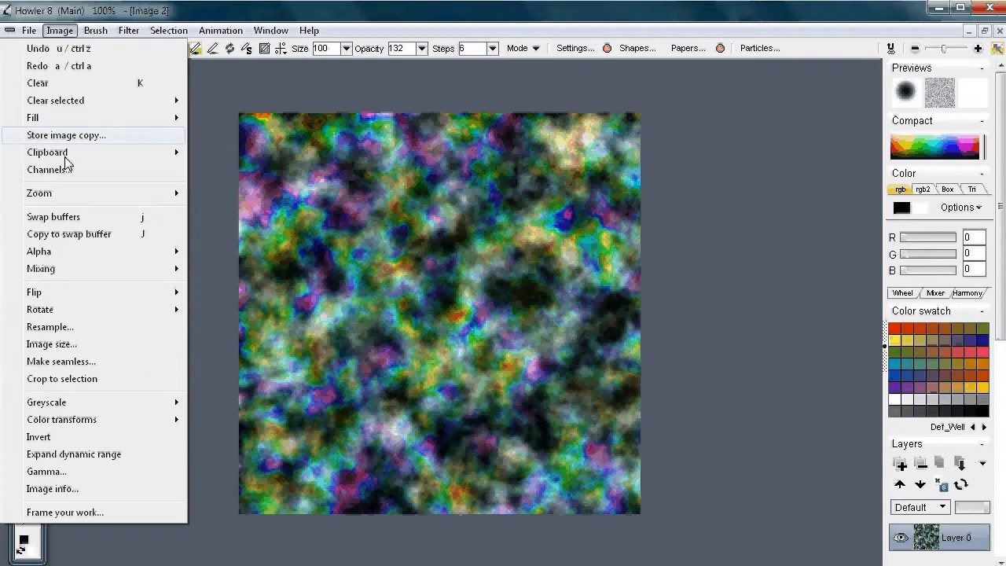
click(69, 361)
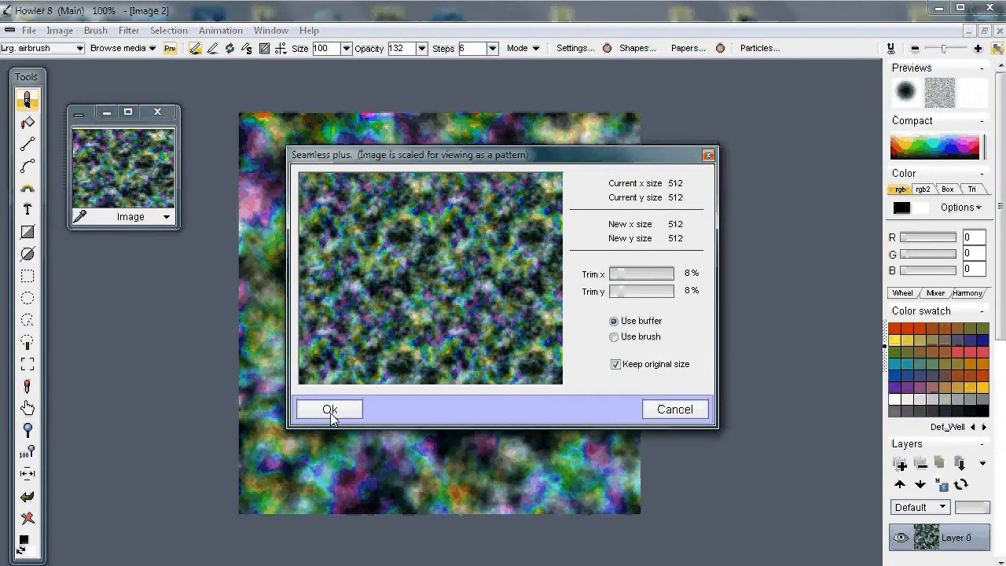
click(331, 411)
click(602, 393)
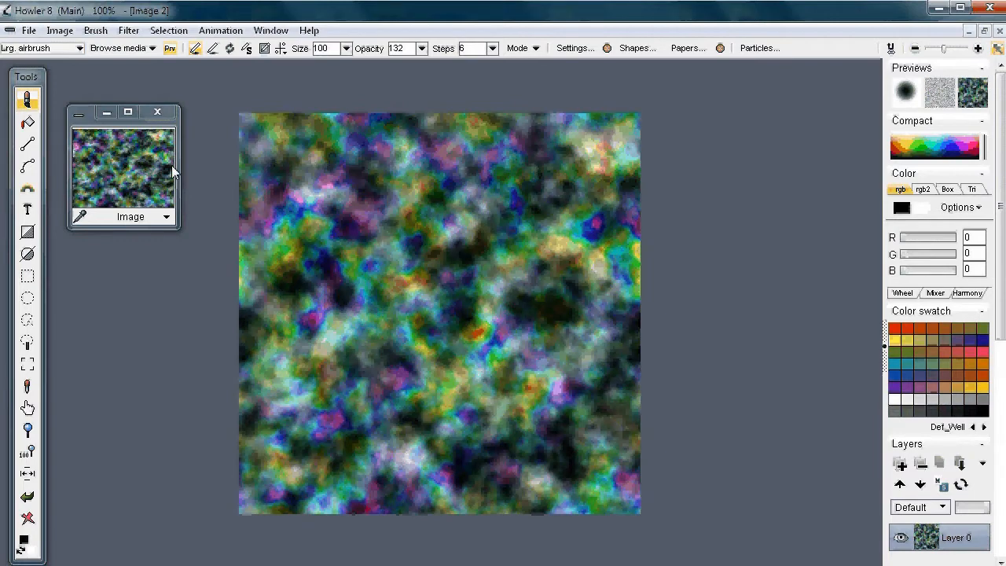
Save the seamless image over test2c.bmp through the General file converter, replacing the existing file, and close the converter
click(30, 31)
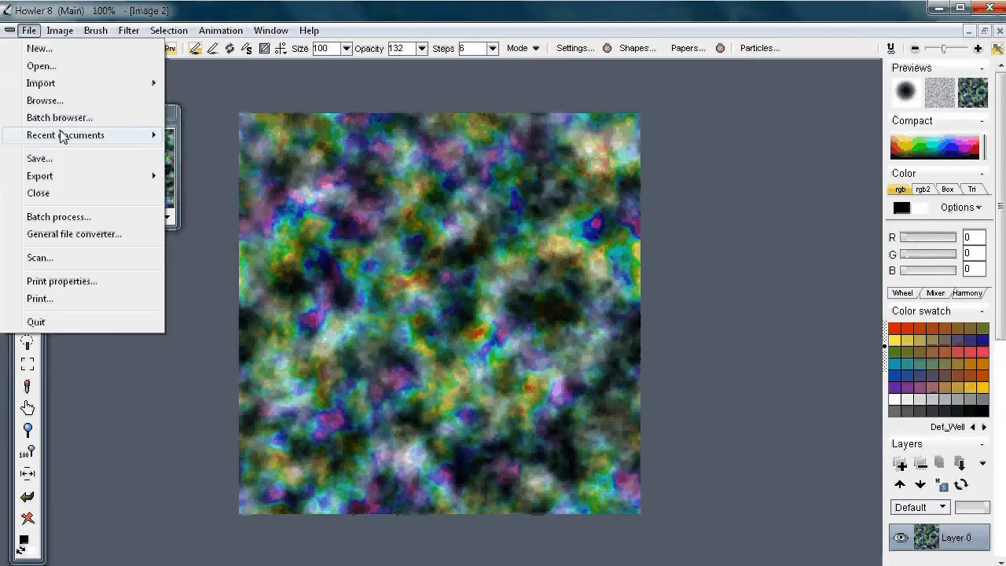
click(103, 233)
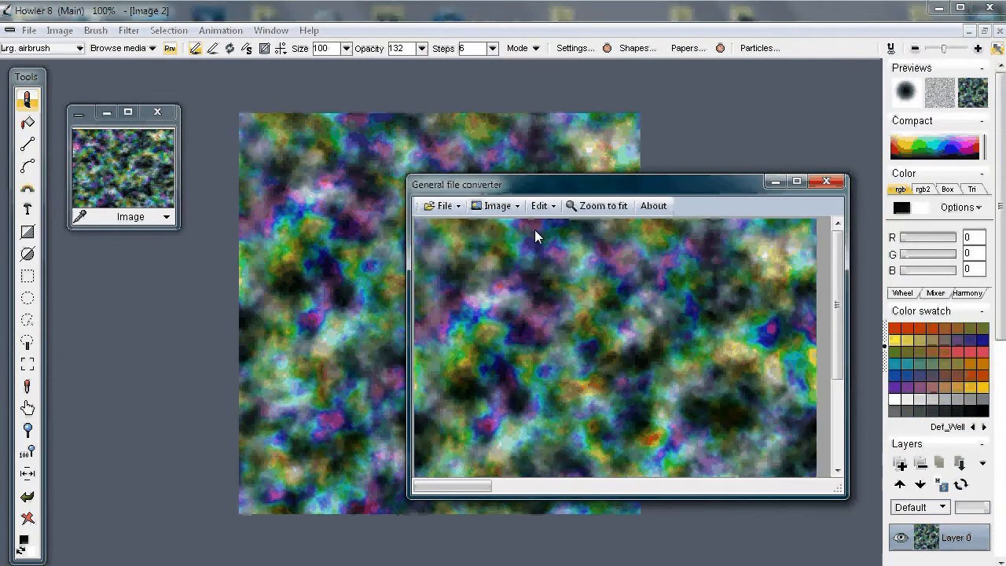
click(444, 207)
click(473, 286)
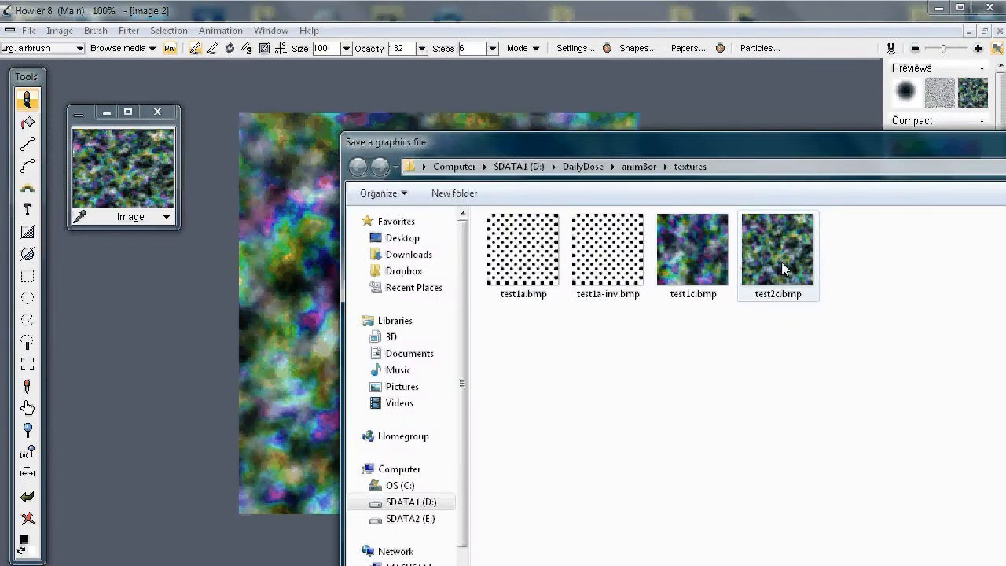
double_click(781, 262)
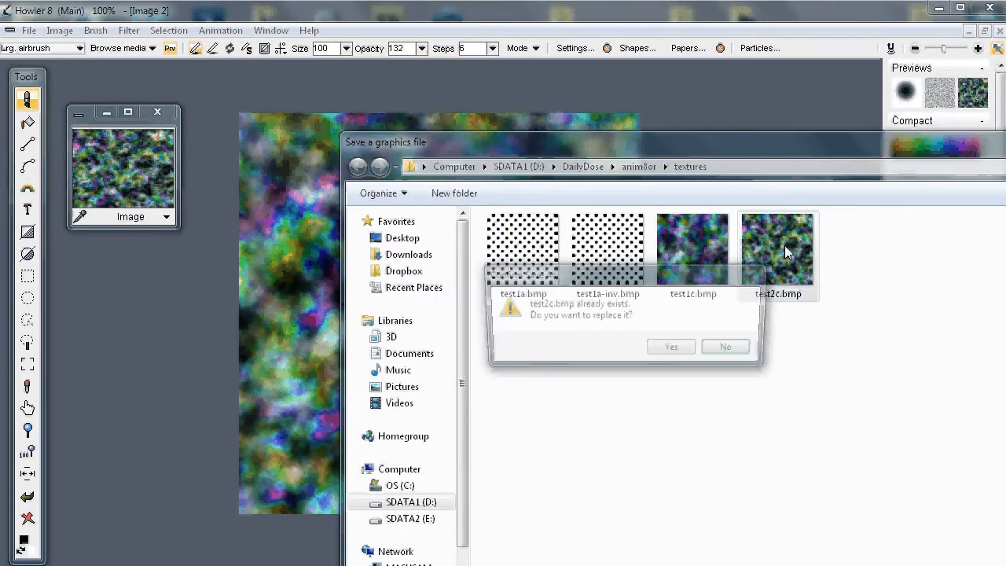
click(674, 350)
drag(528, 189, 450, 320)
click(723, 320)
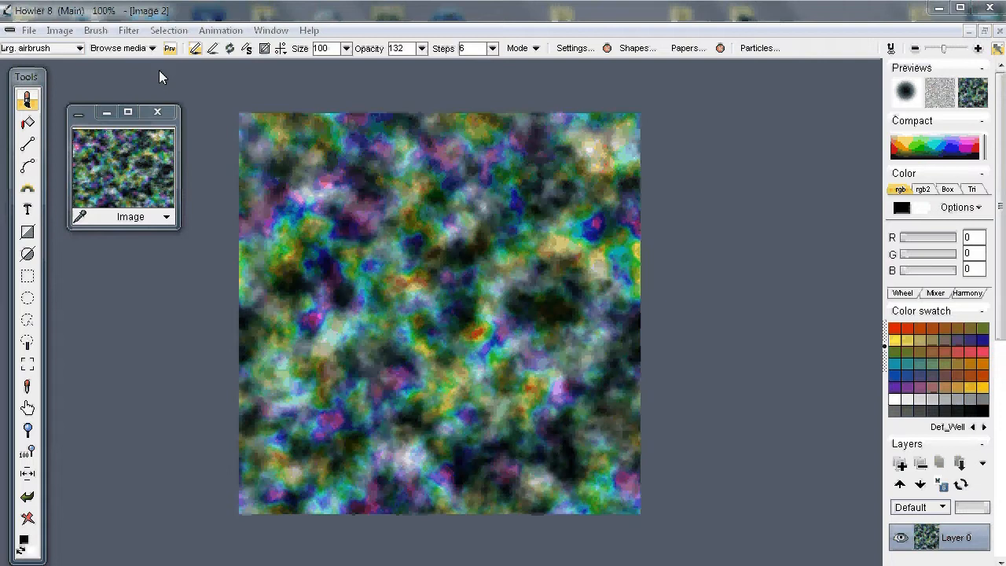
Switch to the blank swap buffer and select the Large brush from the Simple brushes
click(145, 11)
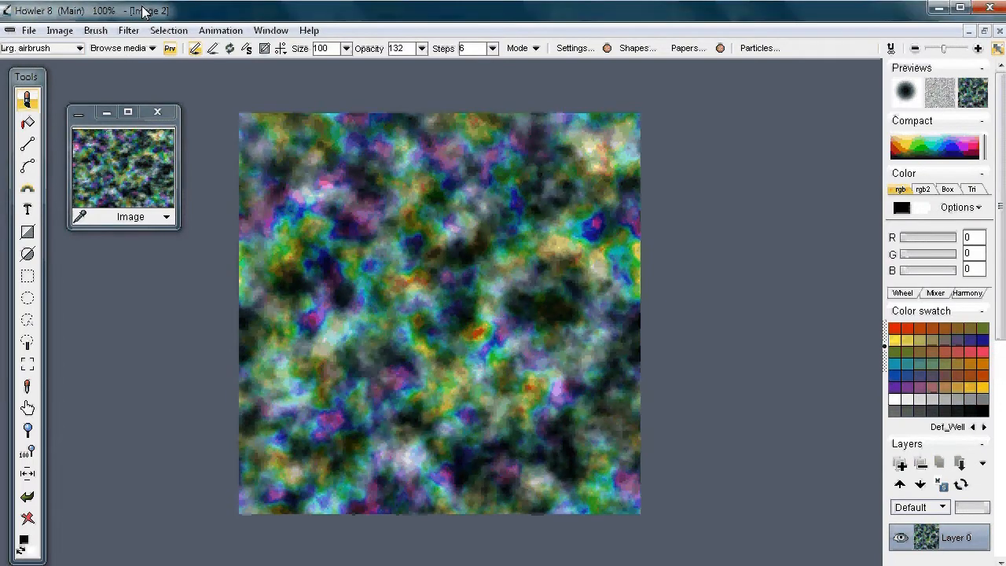
key(j)
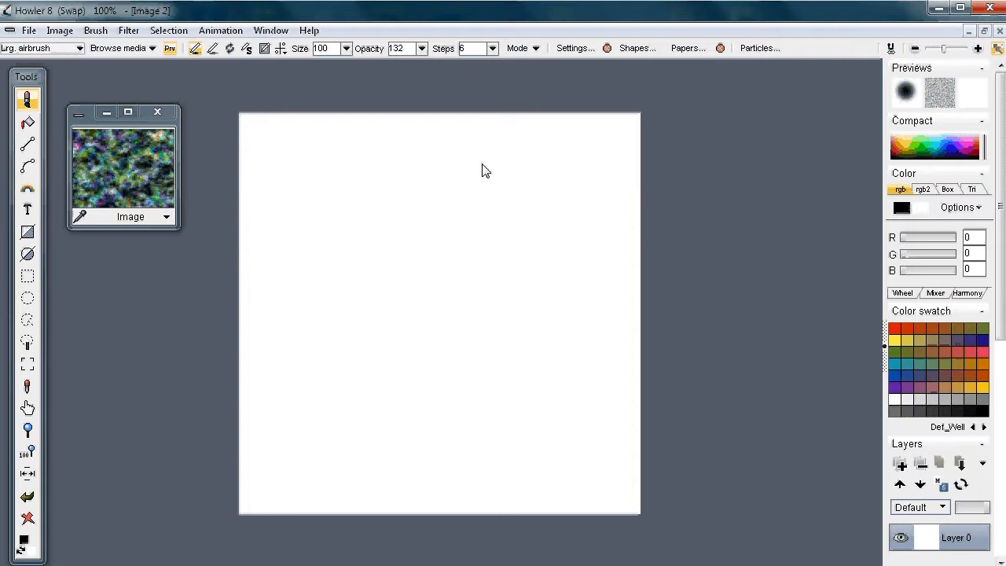
click(27, 100)
mouse_move(98, 118)
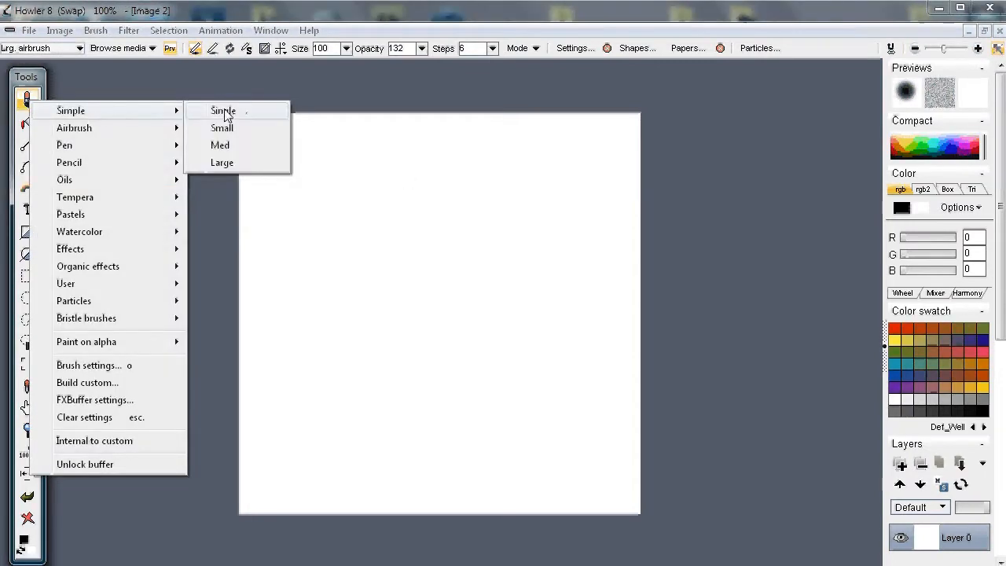
click(232, 163)
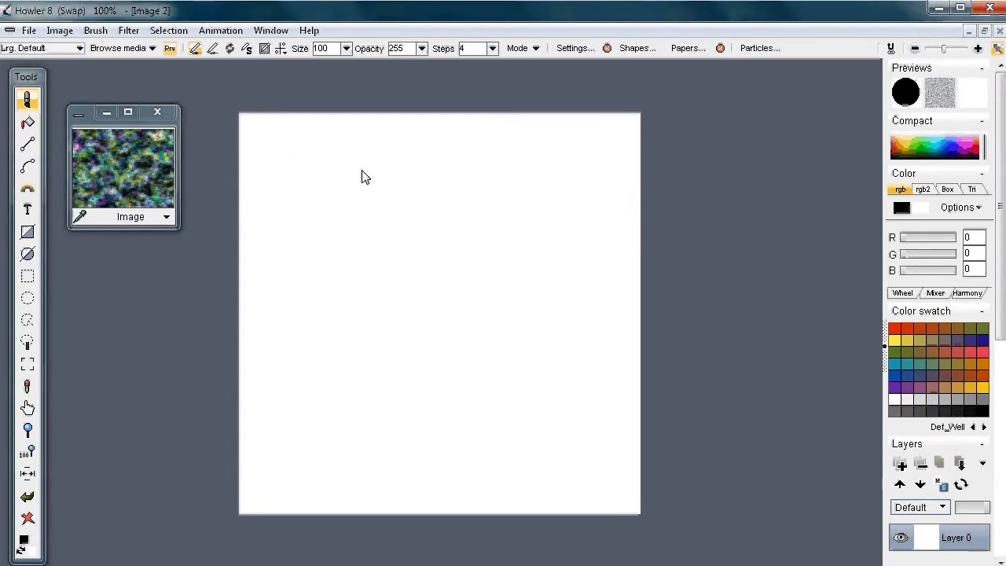
Paint six scattered black dots and one long curved stroke on the white canvas
click(452, 197)
click(381, 206)
click(415, 270)
click(514, 305)
click(539, 246)
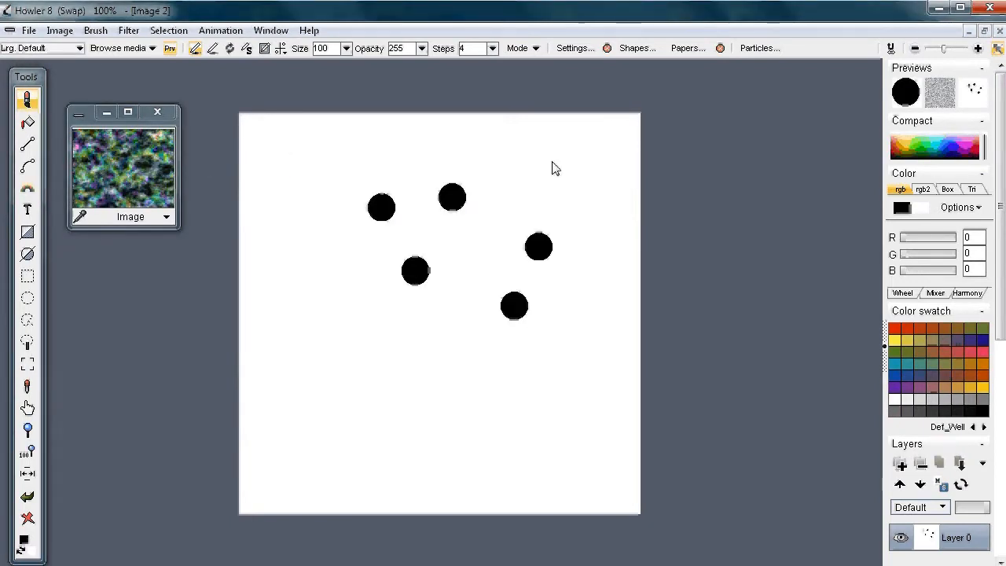
click(548, 138)
mouse_move(355, 166)
mouse_down()
mouse_move(367, 422)
mouse_move(561, 385)
mouse_up()
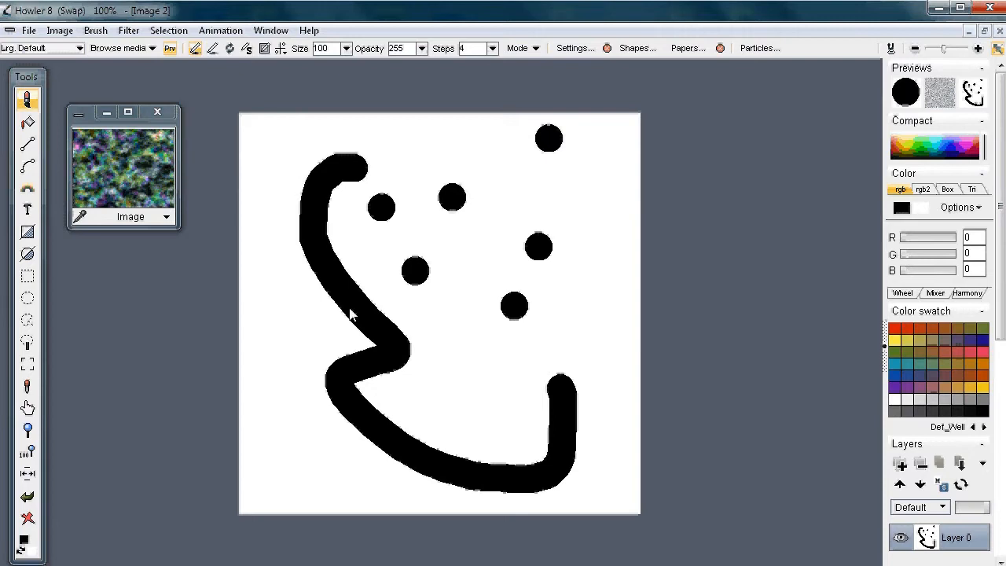
Open the Checkerboard render filter with linked x and y checker sizes of 40, keeping its dialog clear of most of the image
click(128, 31)
mouse_move(83, 214)
mouse_move(83, 283)
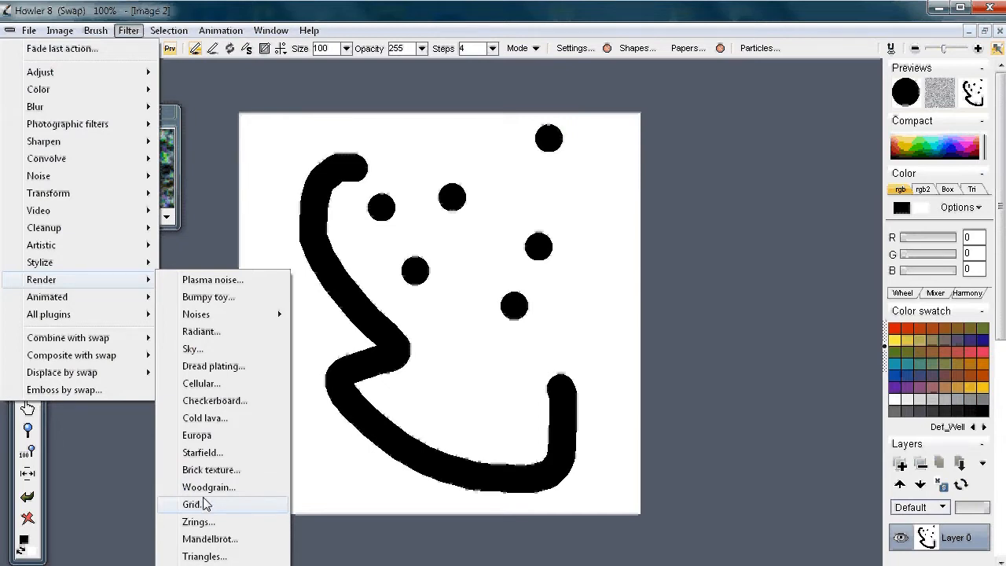
click(229, 401)
drag(486, 196, 490, 202)
drag(555, 158, 777, 210)
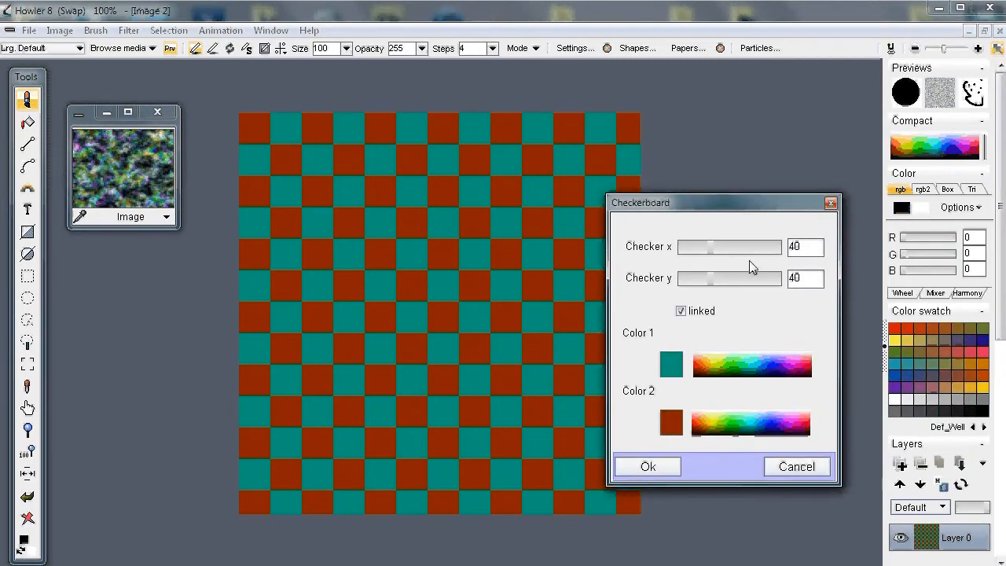
drag(815, 252, 773, 252)
Set the checkerboard's Color 1 to white and Color 2 to near-black, and apply the filter
click(728, 359)
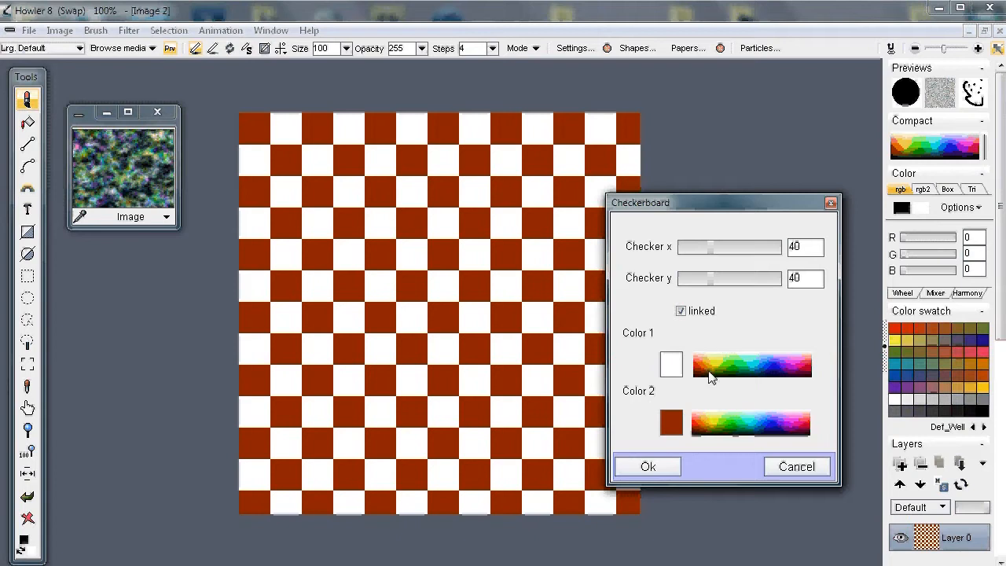
click(746, 433)
click(665, 465)
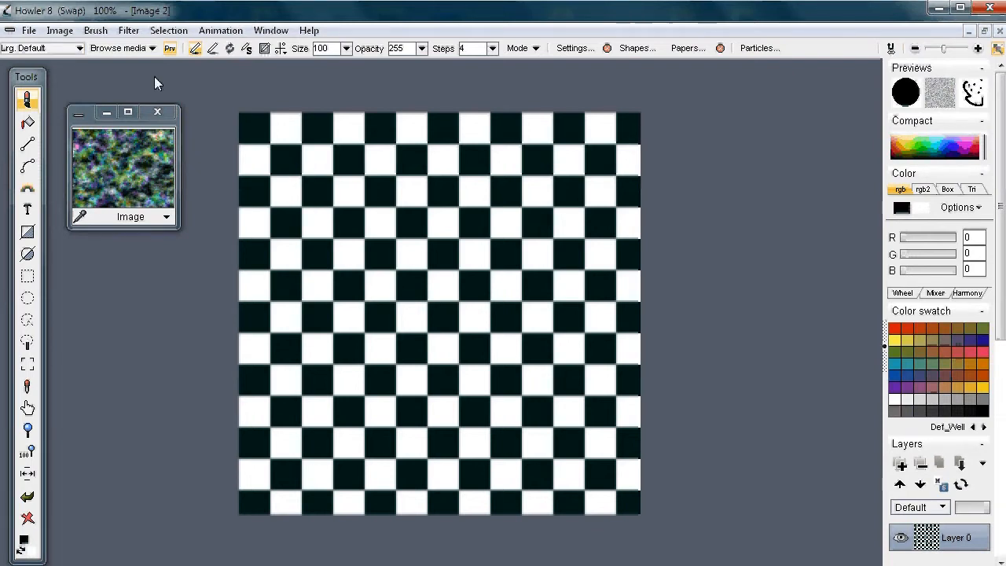
Soften the checkerboard squares into round blobs with a Gaussian blur
click(129, 32)
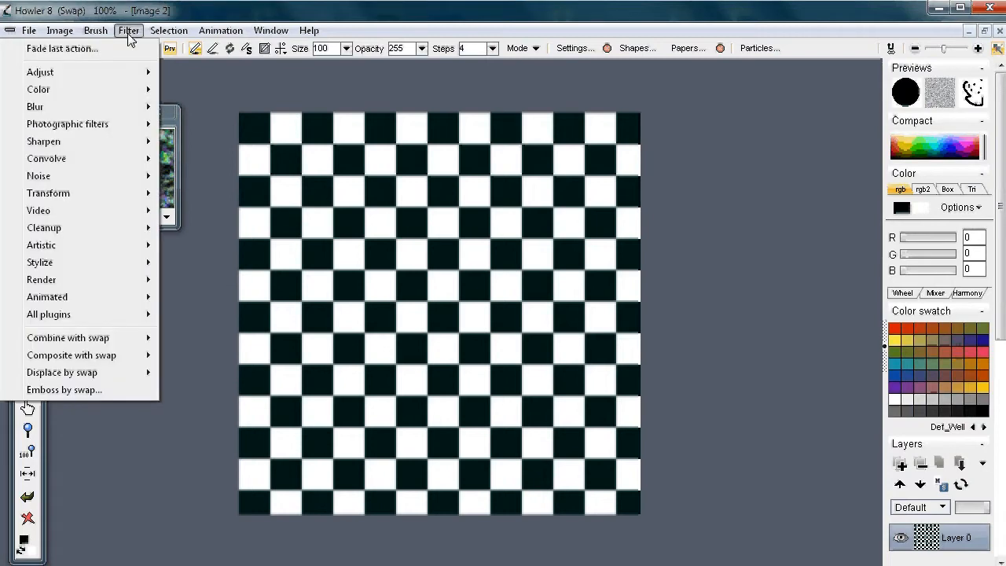
mouse_move(145, 106)
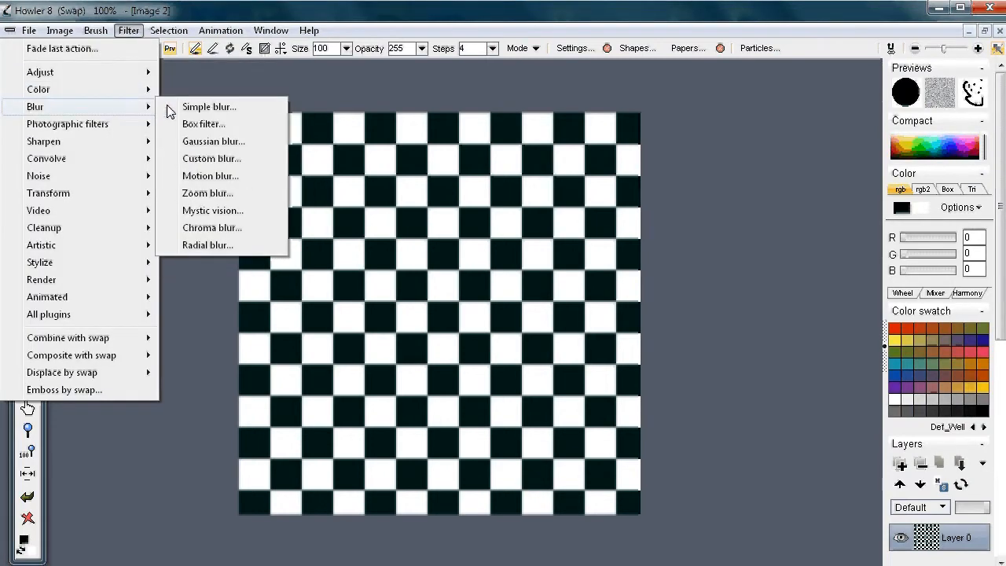
click(212, 141)
drag(487, 253, 525, 249)
click(443, 372)
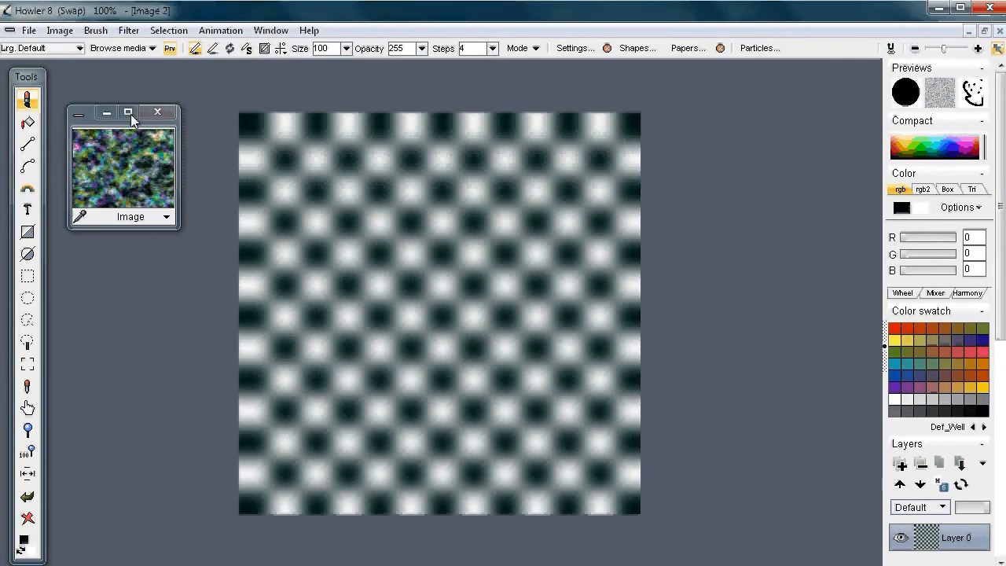
Apply a Threshold of 216 to the blurred checkerboard to make white dots on black
click(129, 30)
mouse_move(129, 73)
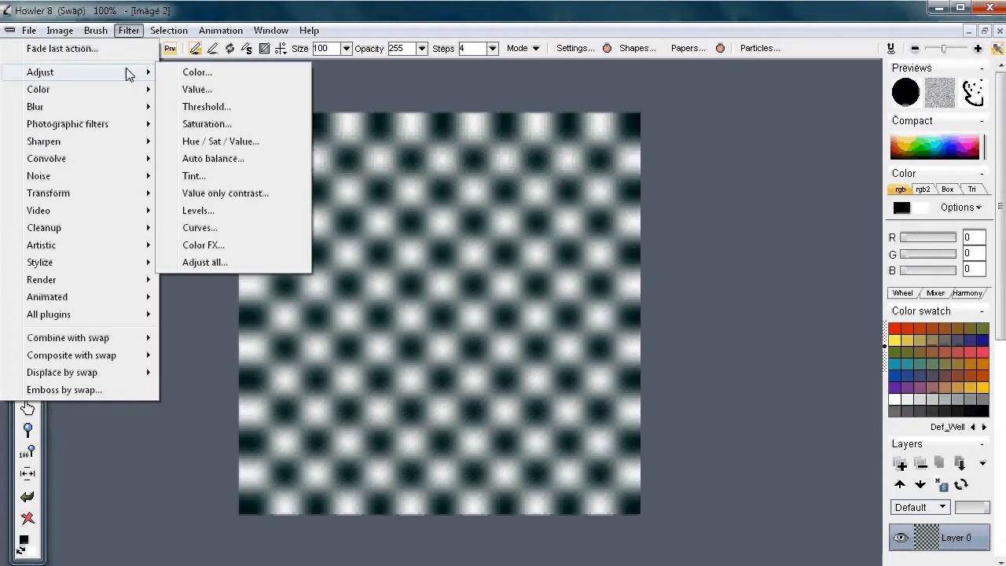
click(230, 107)
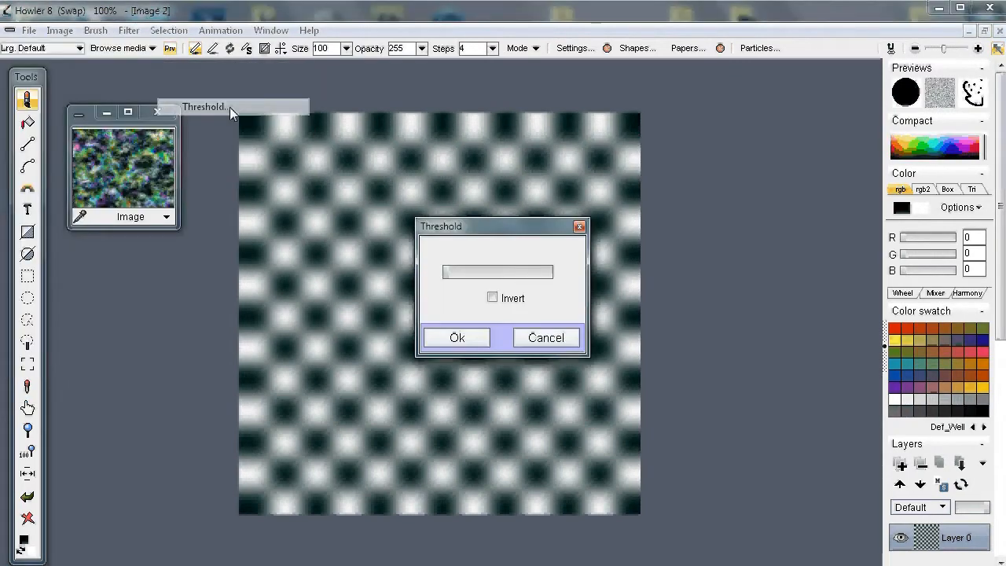
drag(445, 276, 536, 279)
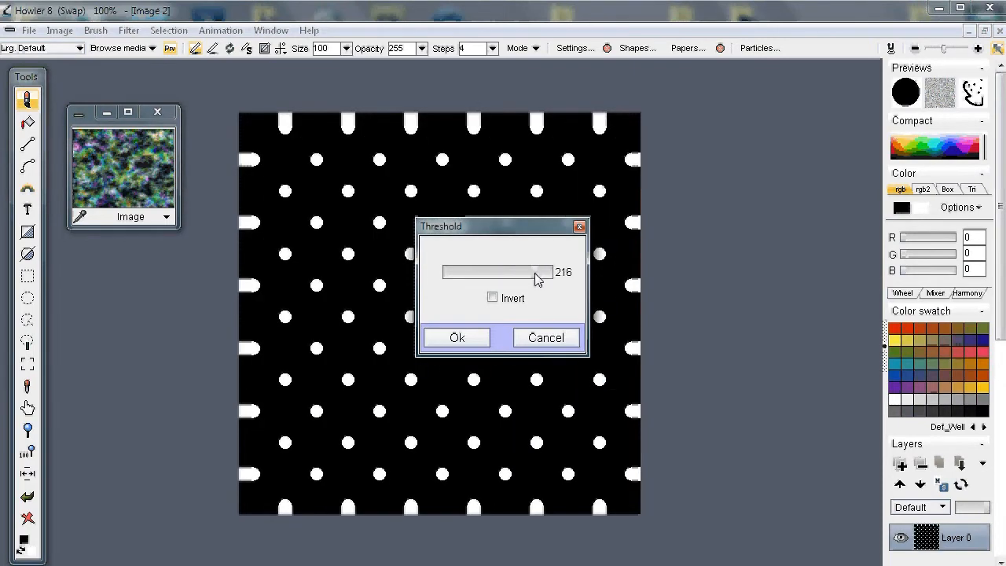
drag(543, 227, 266, 346)
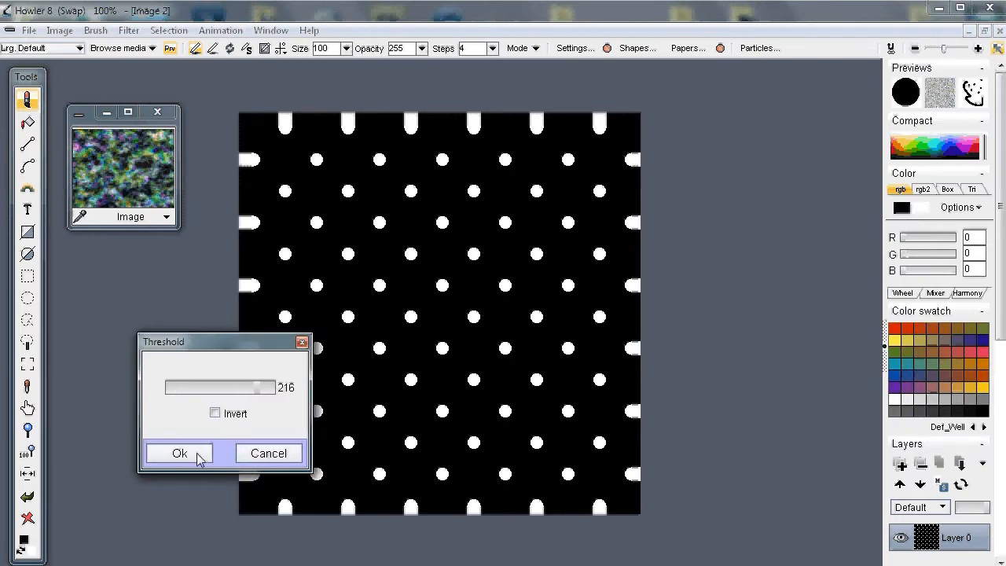
click(215, 414)
click(180, 454)
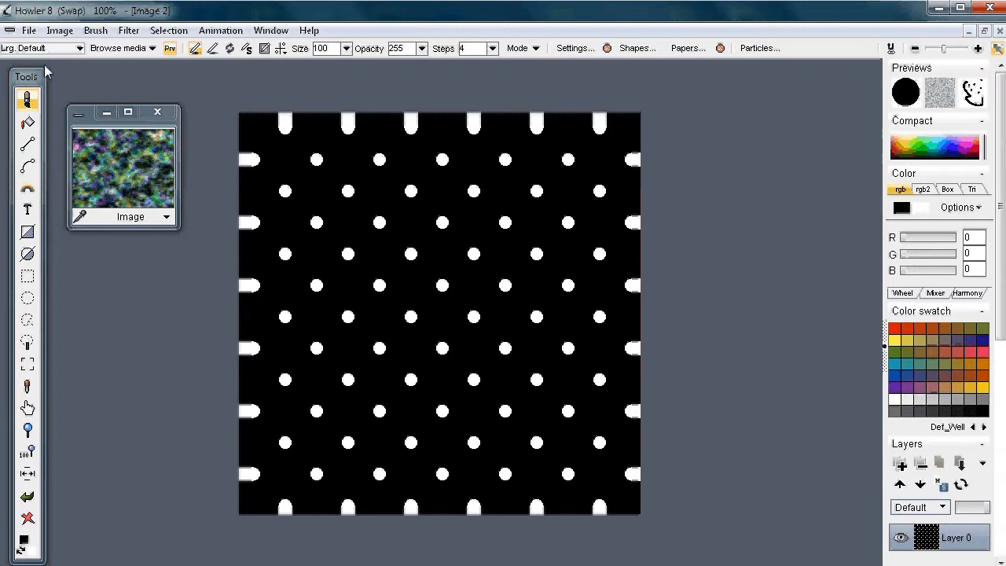
Store a copy of the white-on-black dot image and place its thumbnail window beside the canvas, away from the plasma copy
click(60, 30)
click(74, 135)
drag(122, 118, 716, 118)
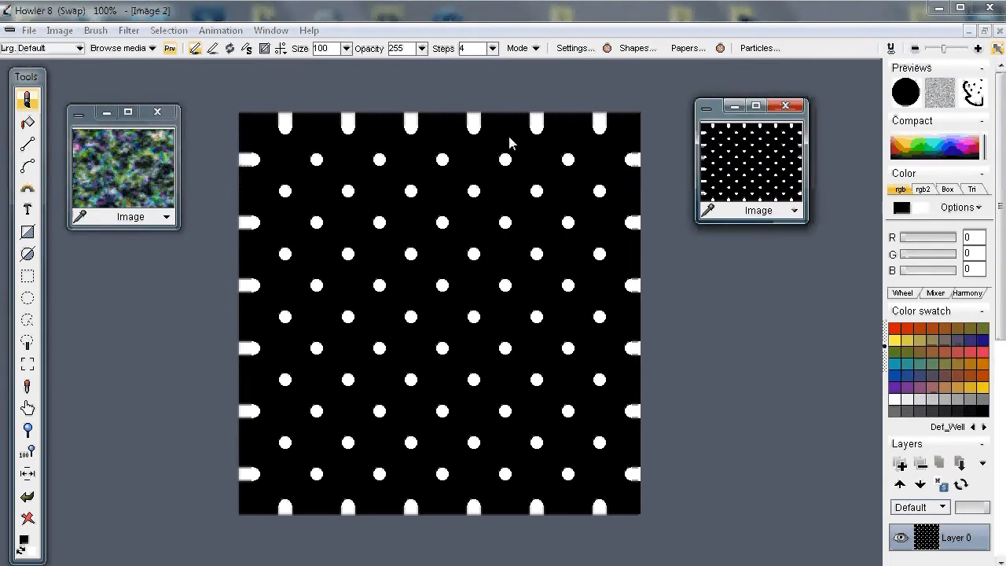
Invert the dot image, store a copy of it, and place that copy below the white-on-black one
click(62, 31)
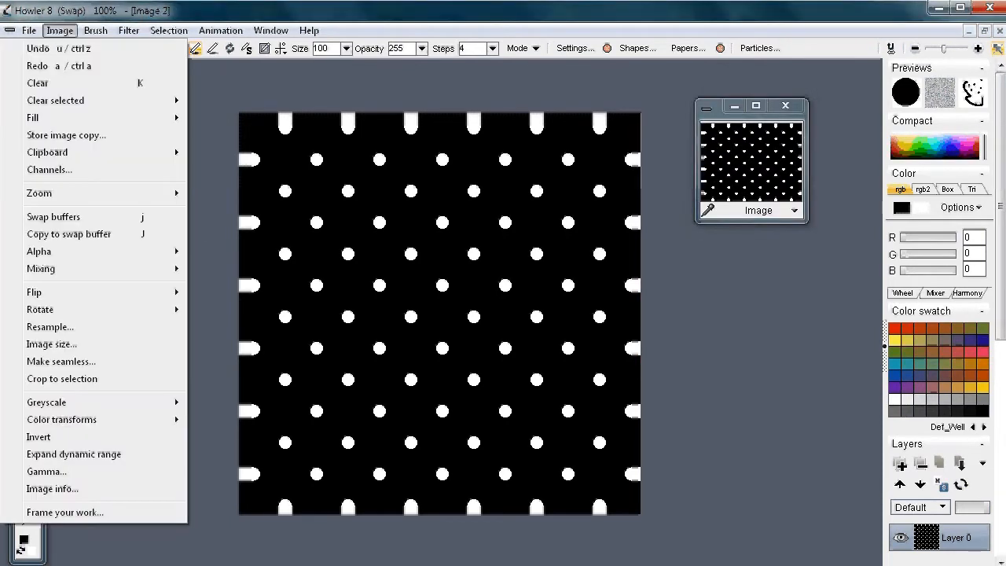
click(83, 436)
click(60, 31)
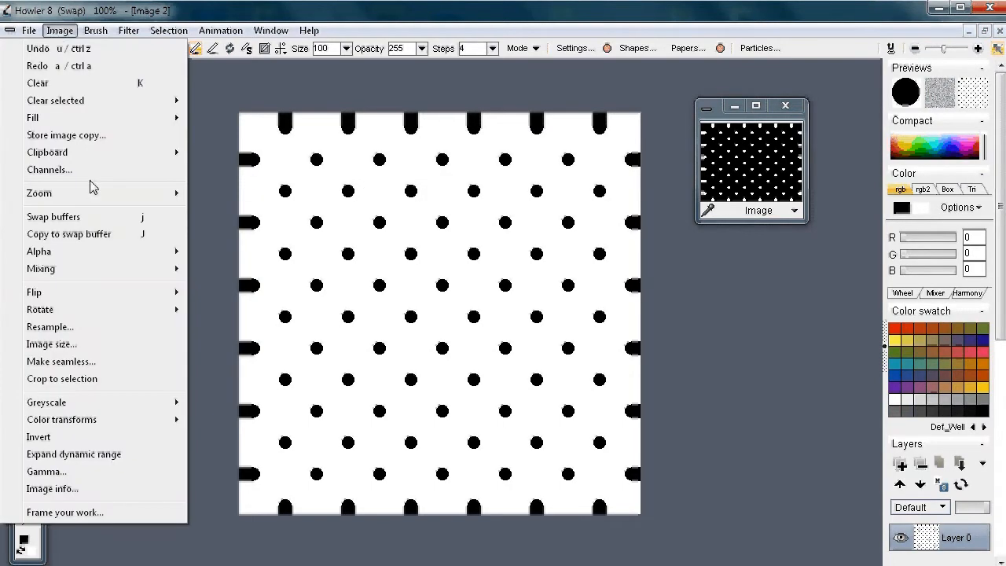
click(79, 134)
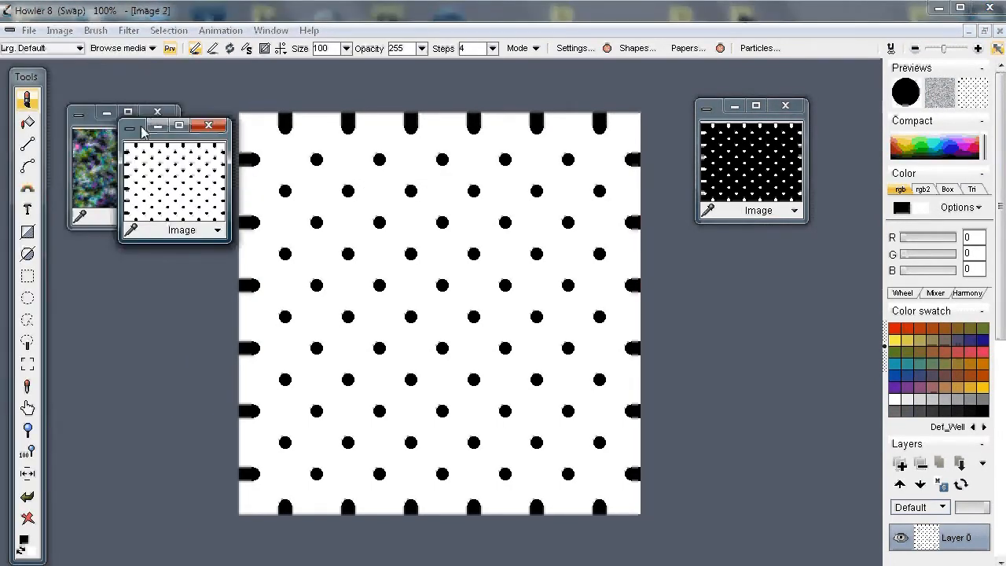
drag(142, 131, 268, 180)
drag(428, 212, 719, 249)
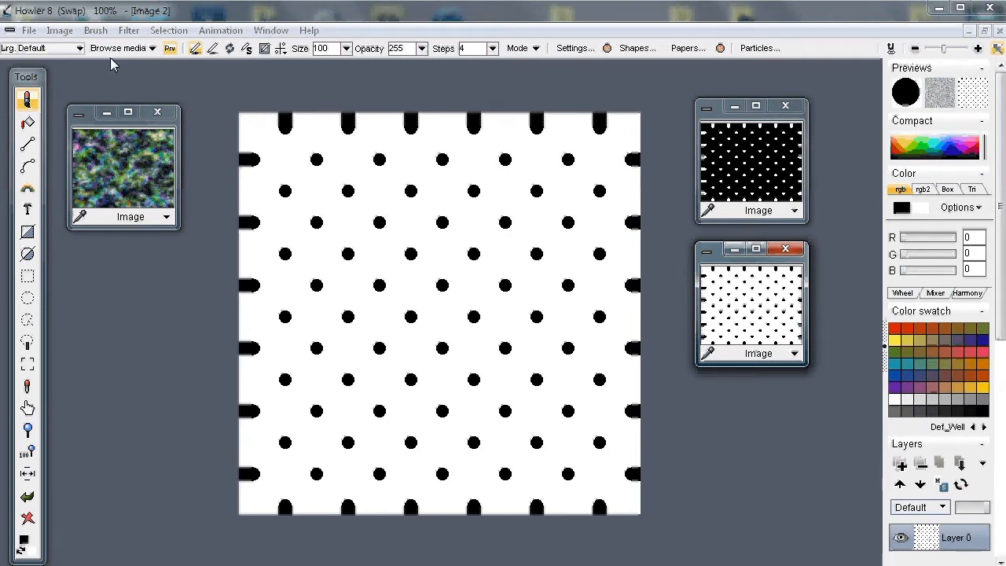
Make the inverted dot image seamless from the buffer with 8% trim in x and y at its original size, replacing the current buffer
click(61, 31)
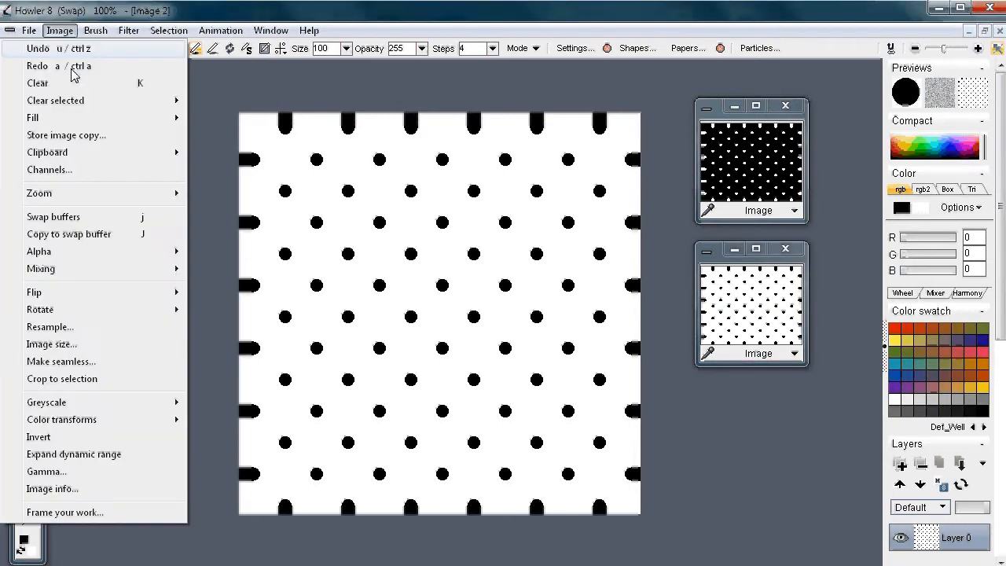
mouse_move(110, 403)
click(99, 362)
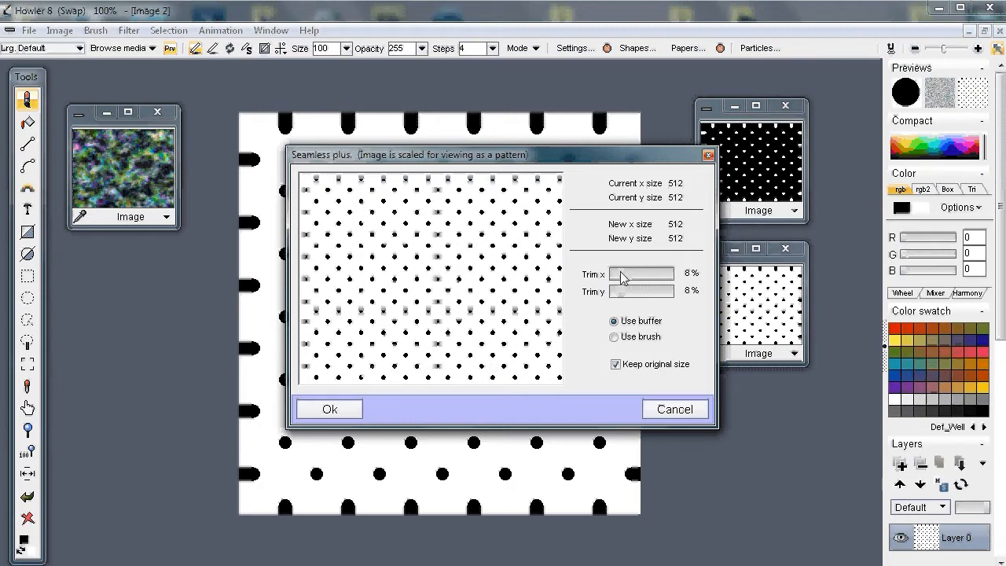
click(347, 410)
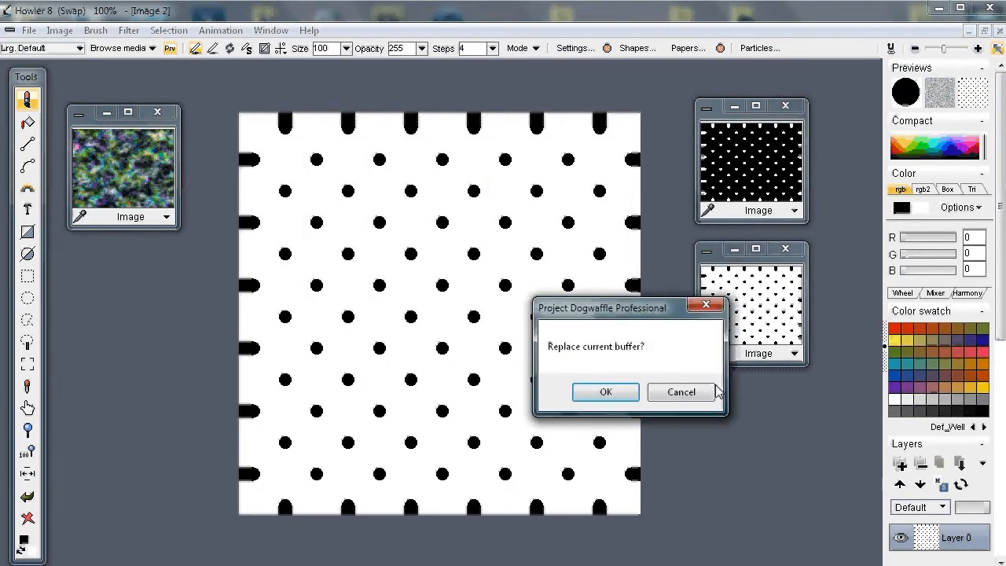
key(Return)
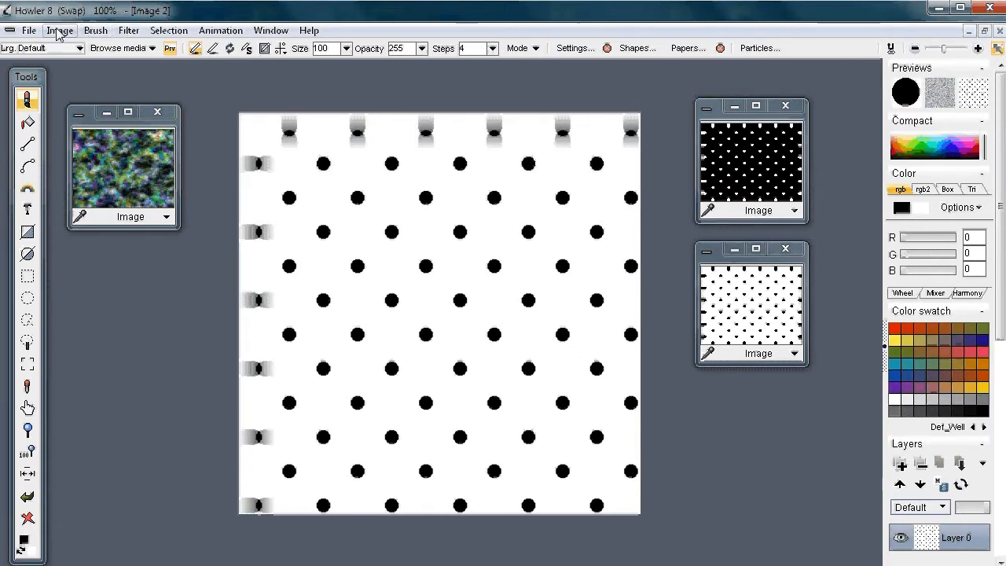
Open the seamless dot image in the General file converter and start saving it
click(29, 30)
click(63, 235)
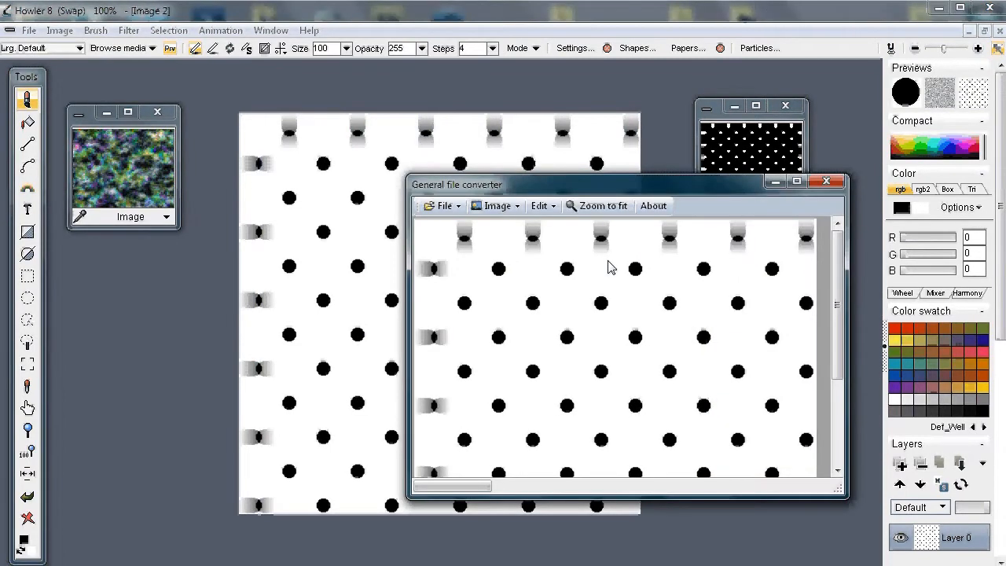
click(441, 206)
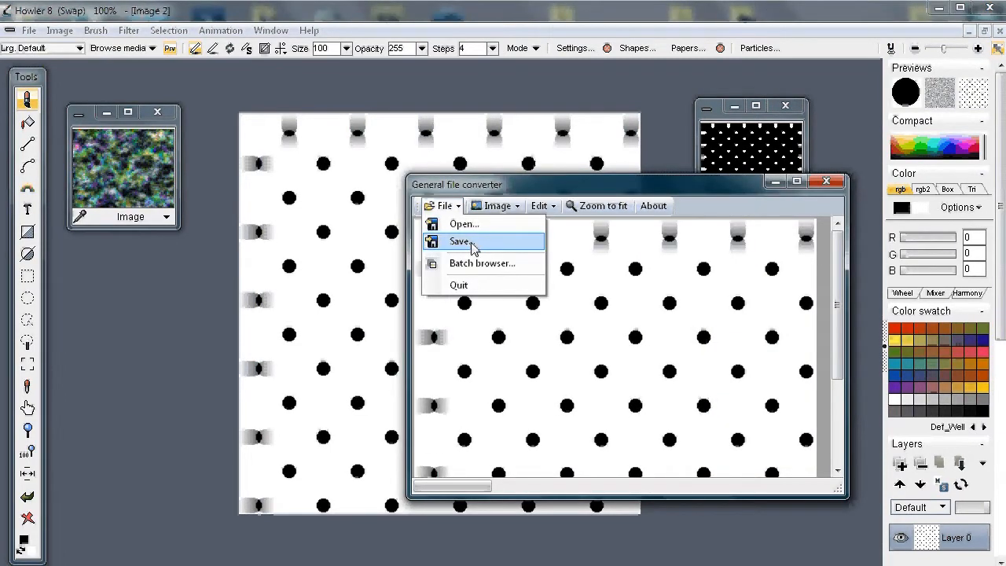
click(473, 244)
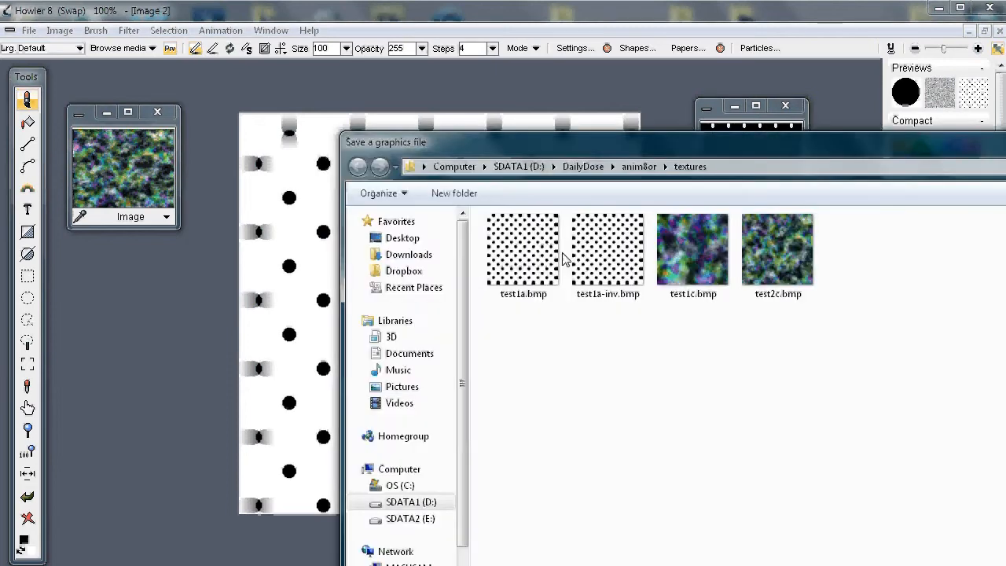
Save the seamless black-on-white dot image as test2a.bmp in the anim8or textures folder, reusing the test2c.bmp name as the base
click(774, 244)
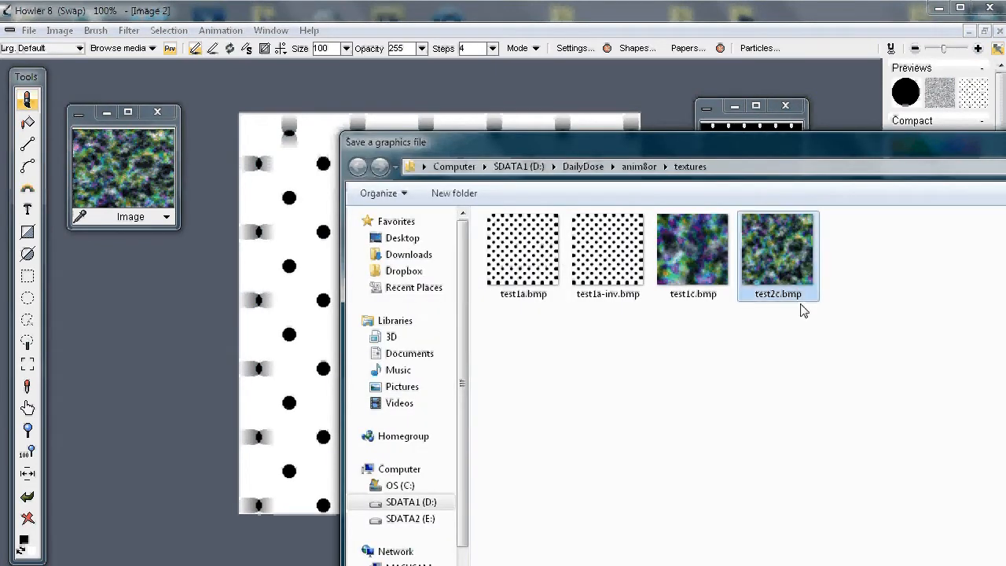
click(786, 565)
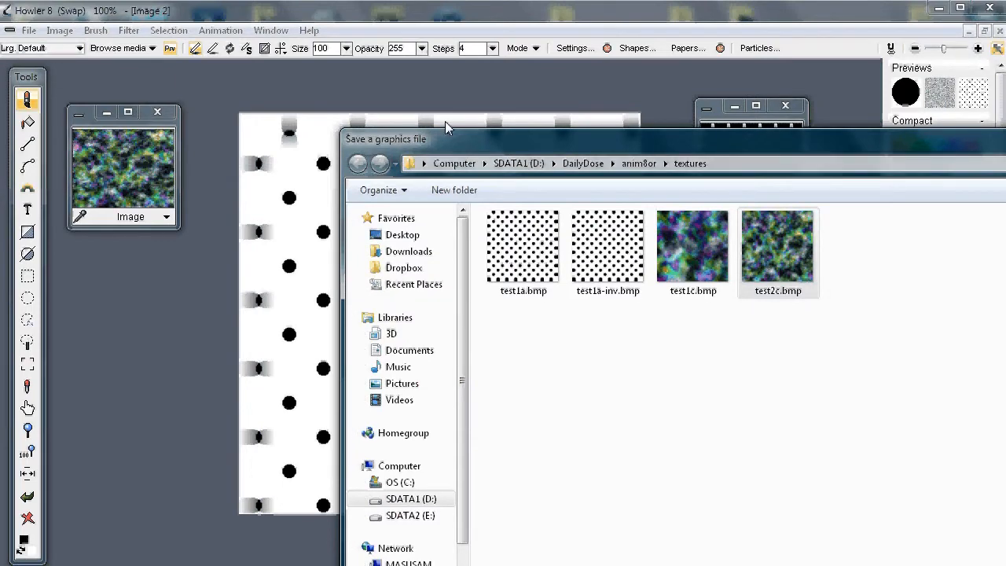
drag(446, 139, 239, 22)
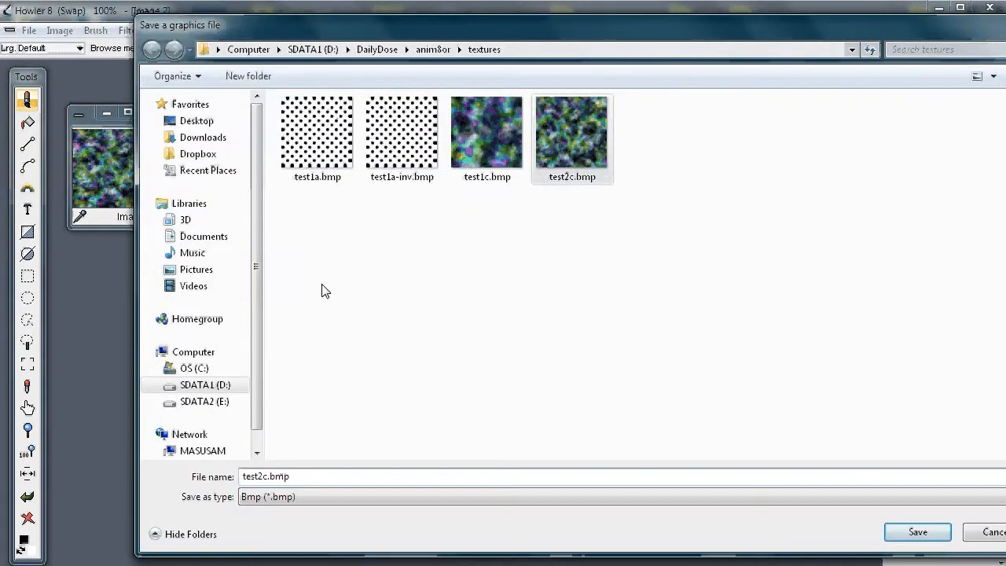
click(263, 477)
text(a)
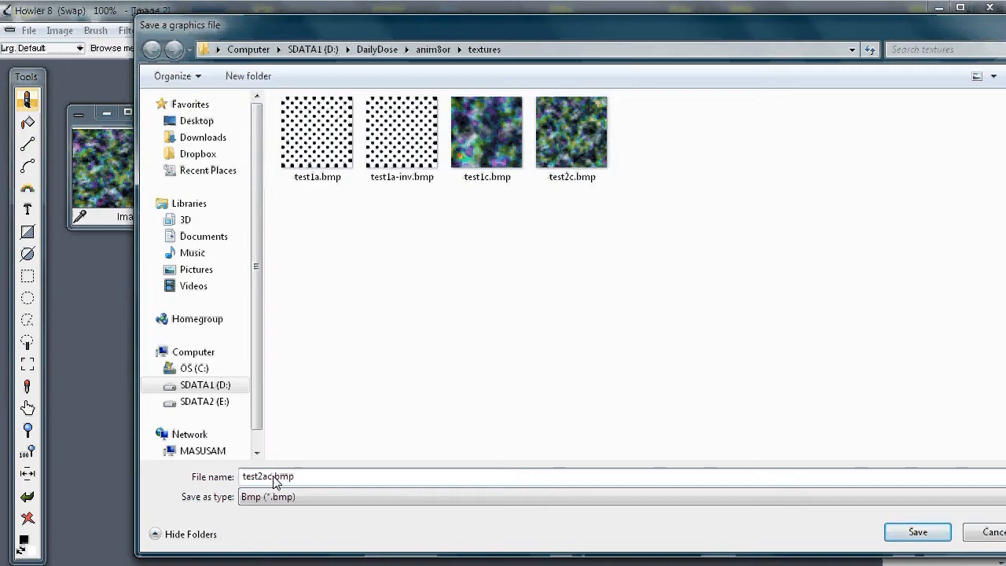
key(Delete)
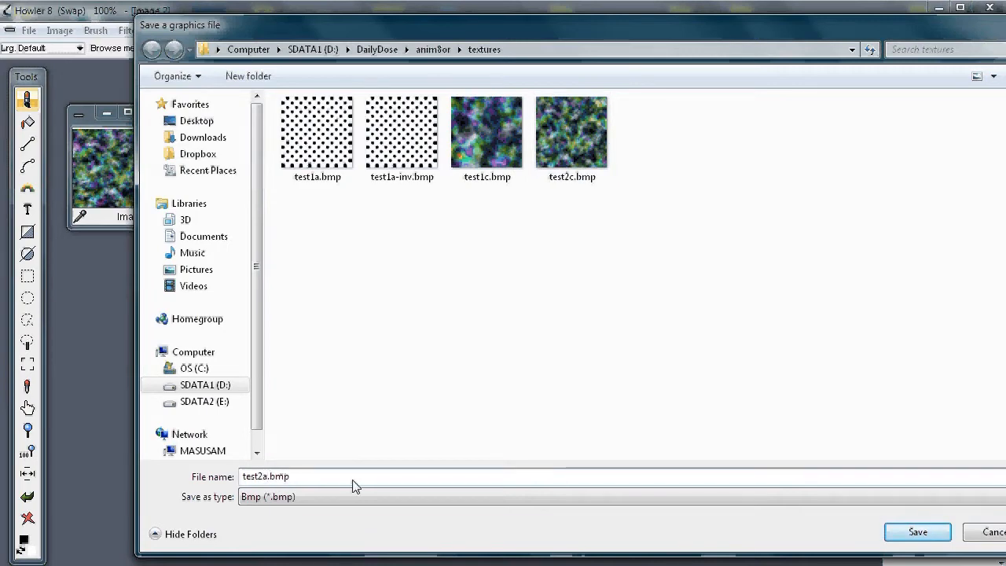
click(913, 534)
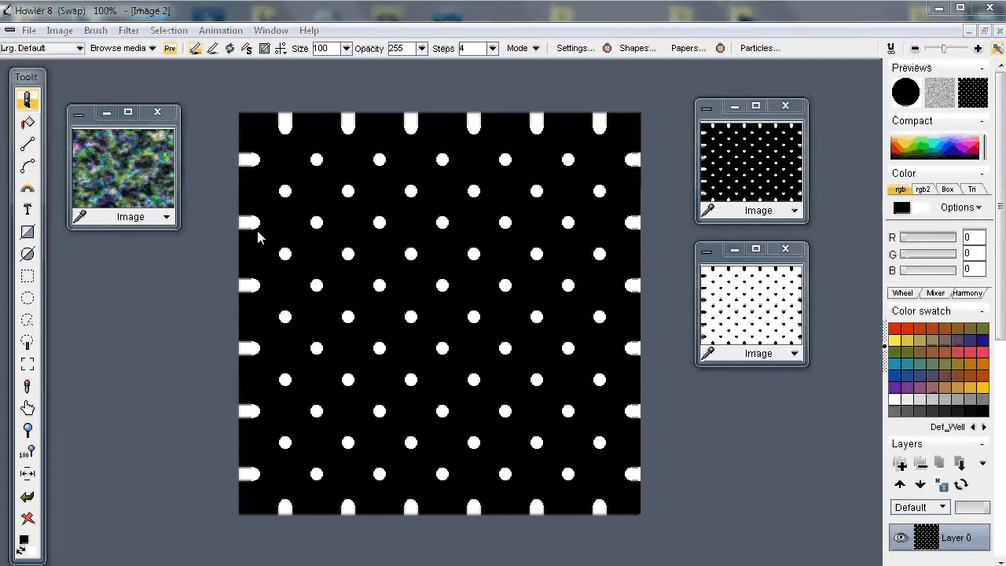
Open the white-on-black dot image in the General file converter and start saving it
click(32, 31)
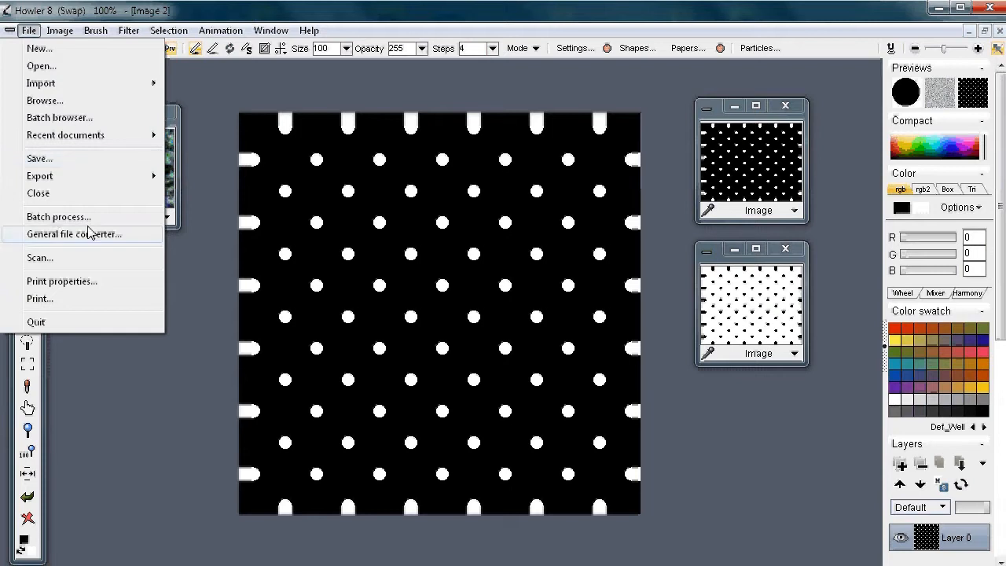
click(79, 235)
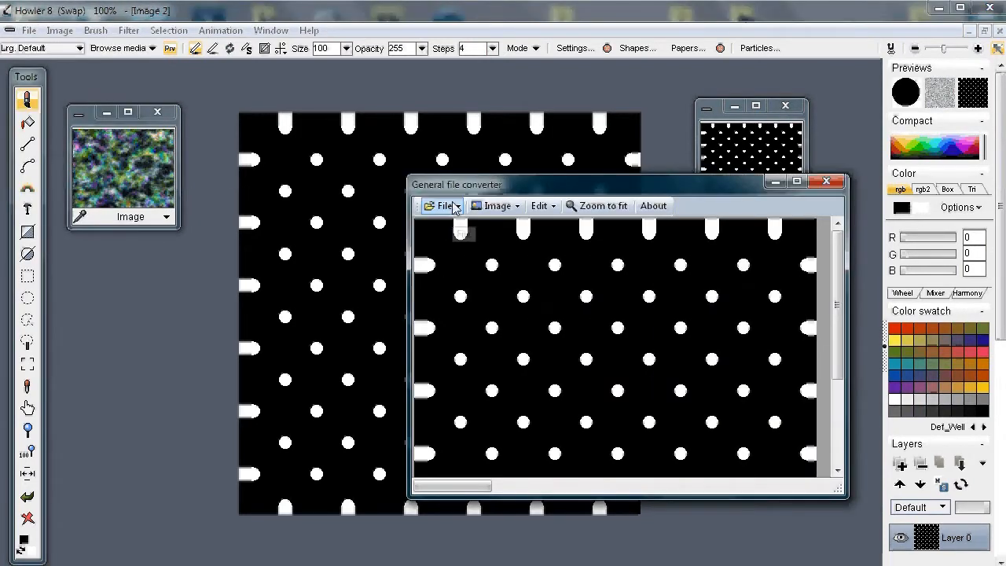
click(442, 206)
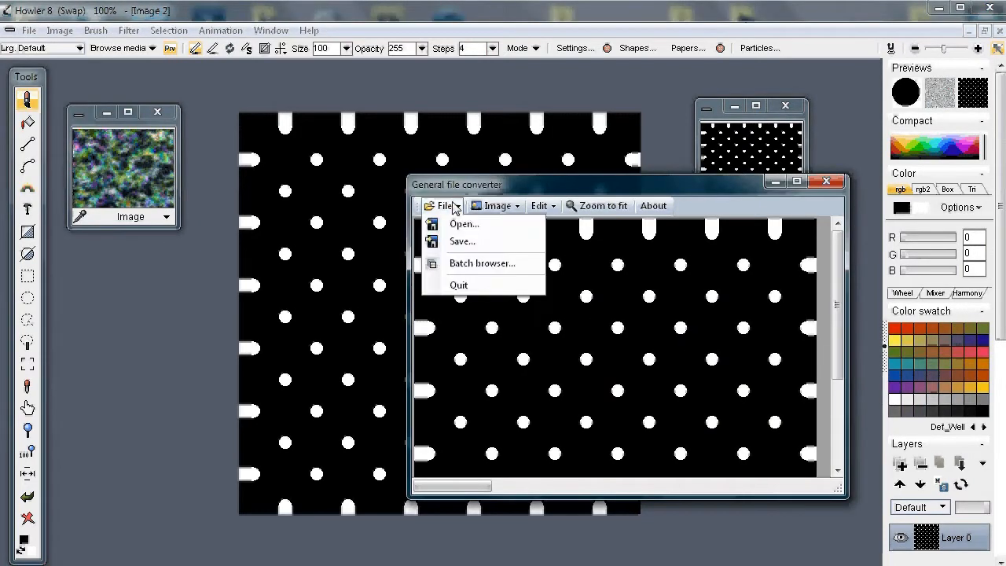
click(473, 240)
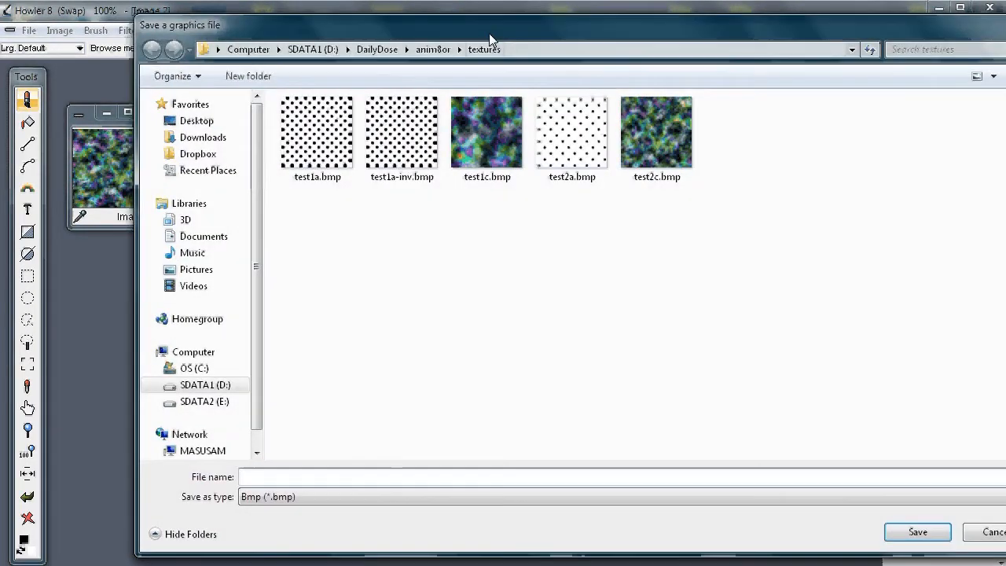
Save the white-on-black dot image as test2a-inverted.bmp in the textures folder and close the converter
drag(488, 33, 420, 104)
click(512, 256)
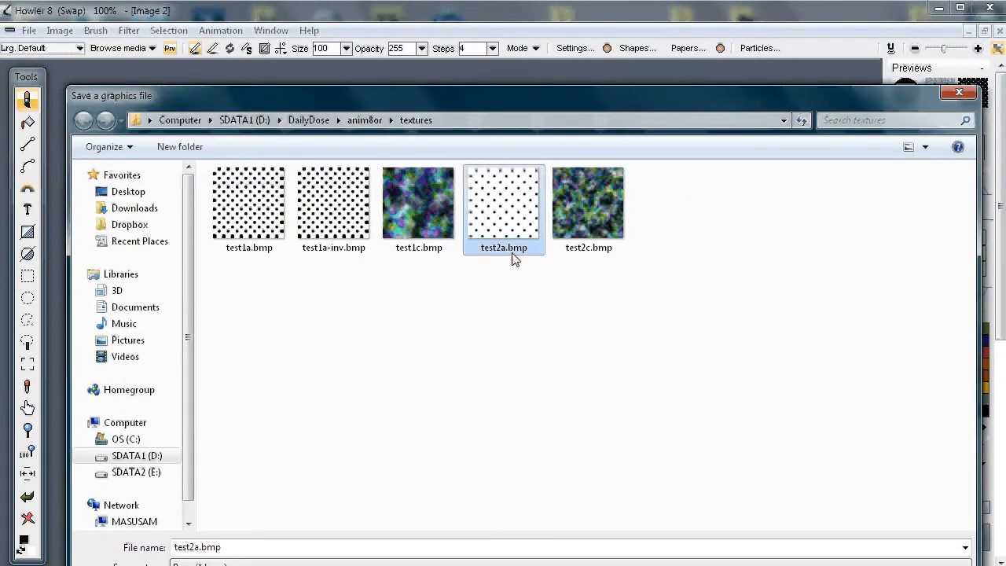
click(201, 551)
click(197, 553)
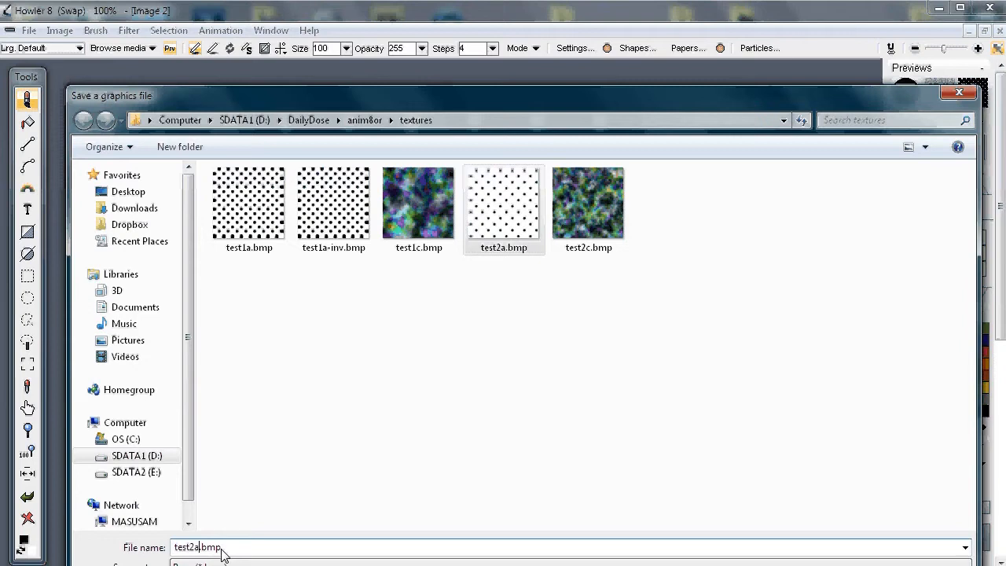
text(-in)
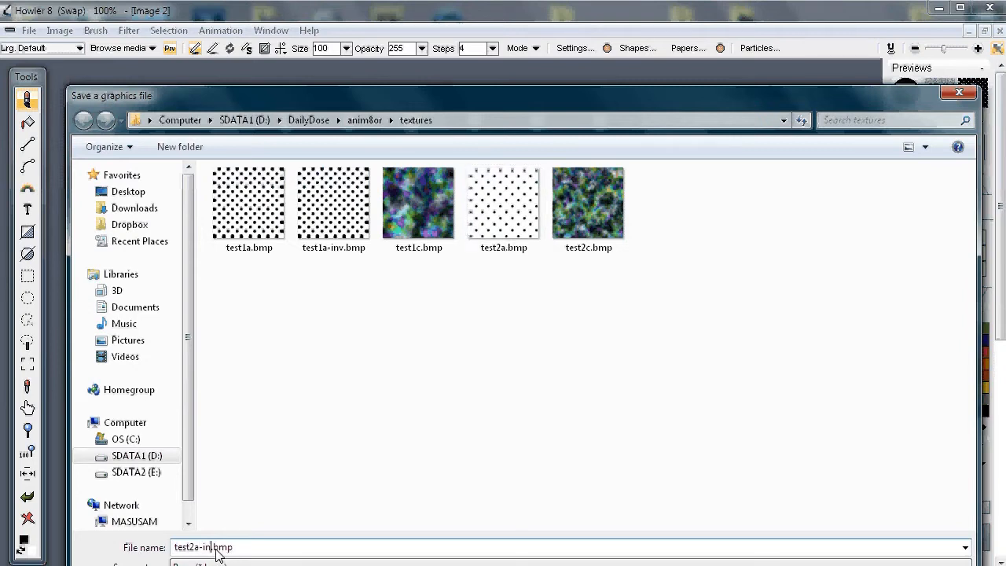
text(verted)
key(Return)
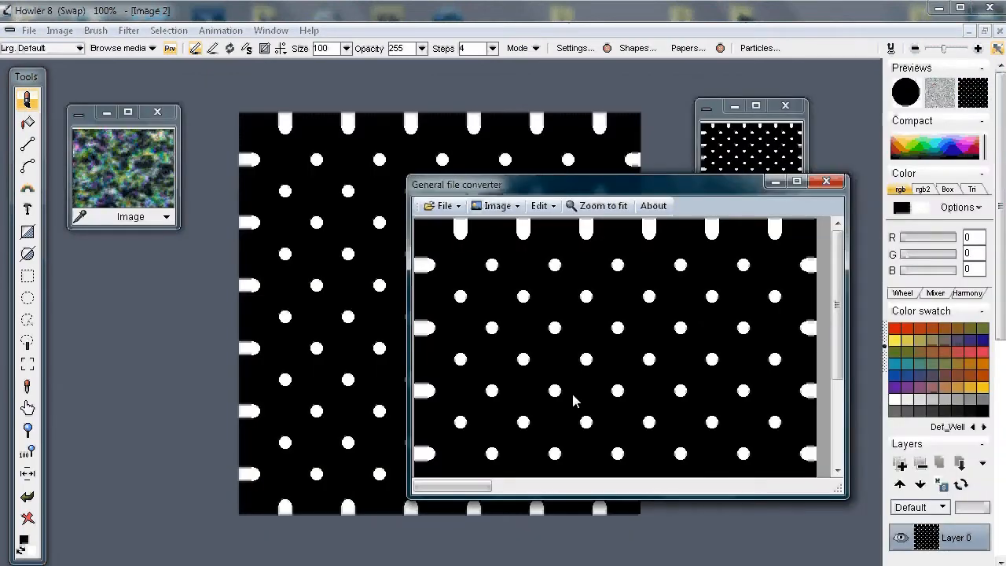
click(826, 181)
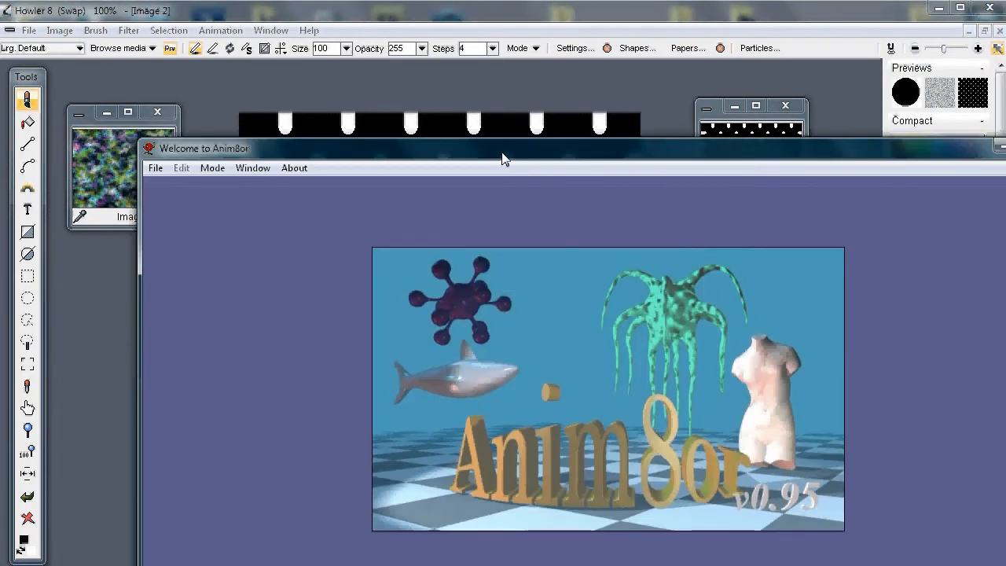
Switch to Anim8or and show the materials list in the object editor
drag(503, 158, 362, 21)
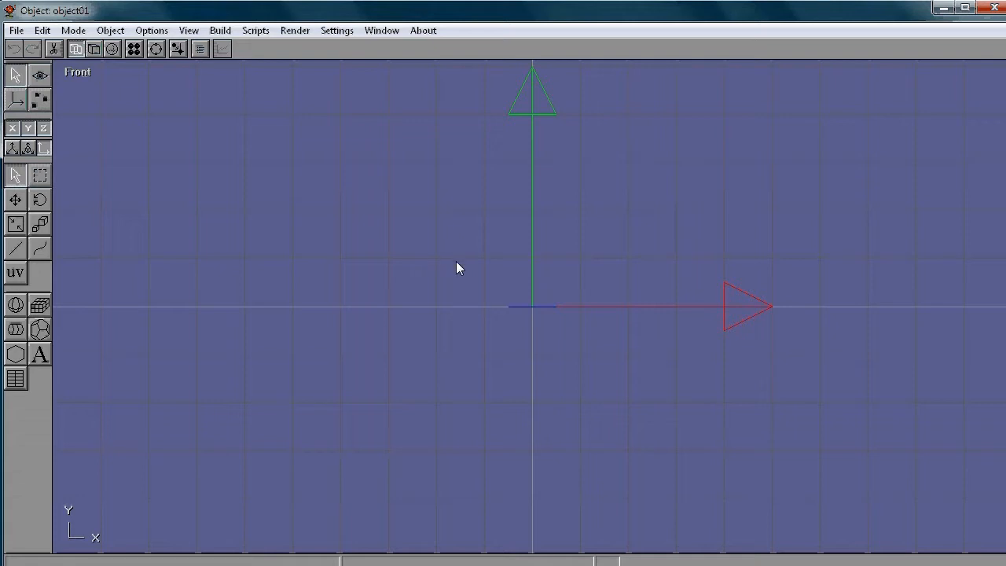
key(ctrl+m)
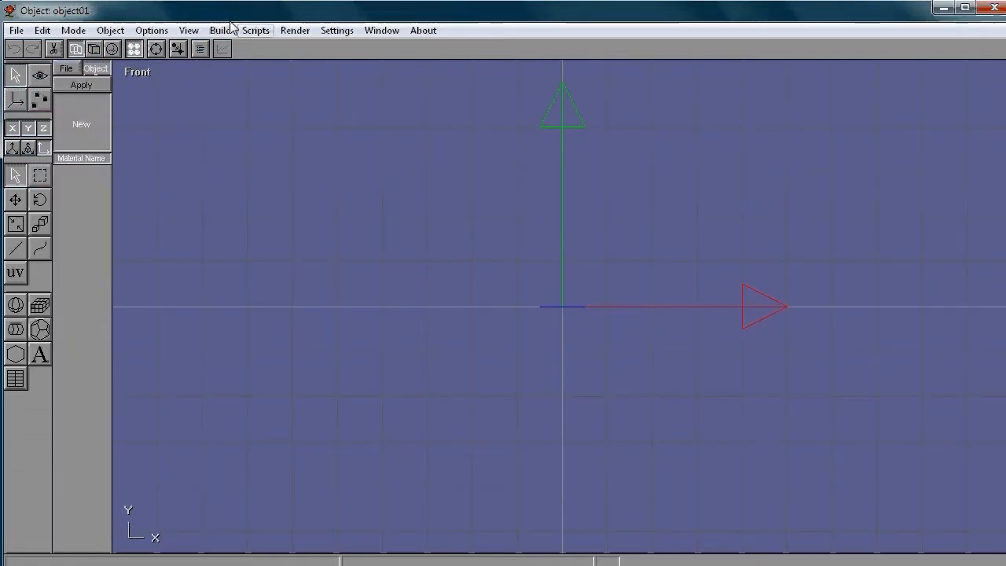
click(330, 31)
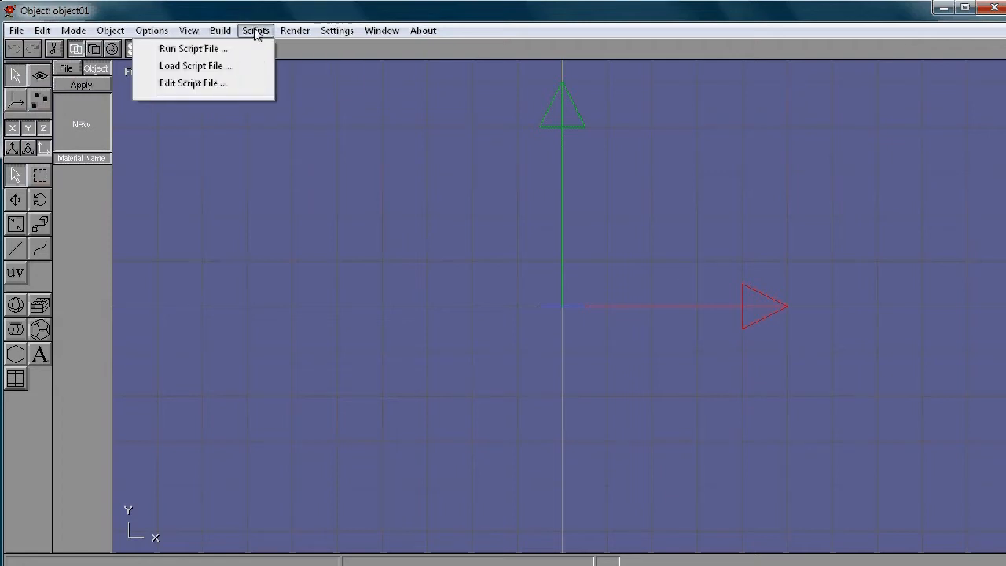
mouse_move(344, 62)
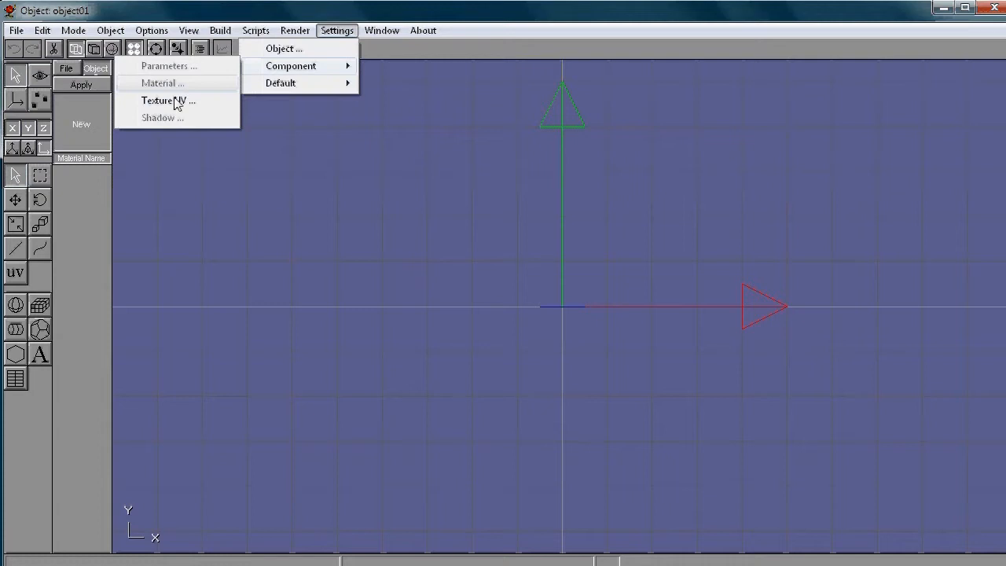
click(323, 20)
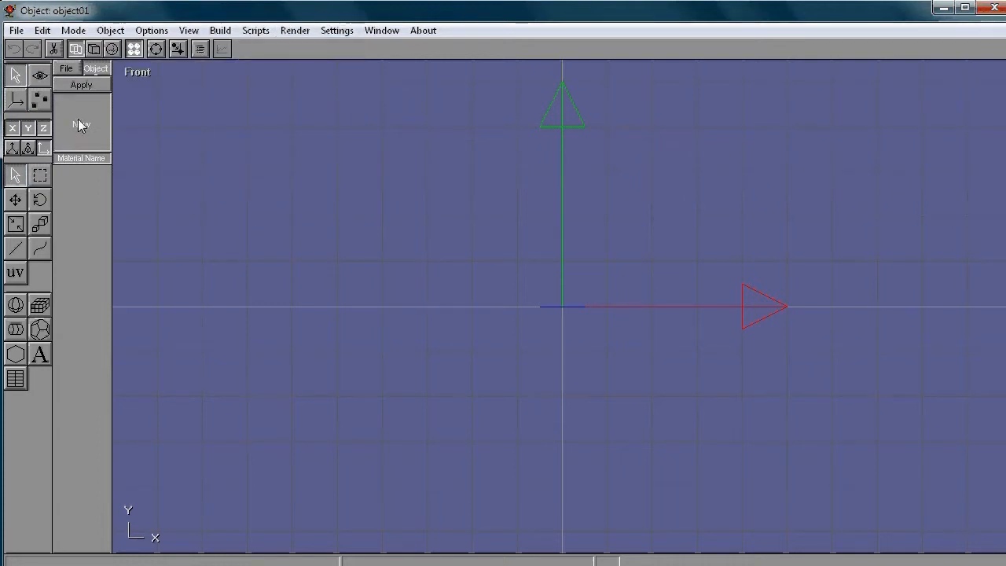
key(ctrl+m)
key(ctrl+m)
key(ctrl+m)
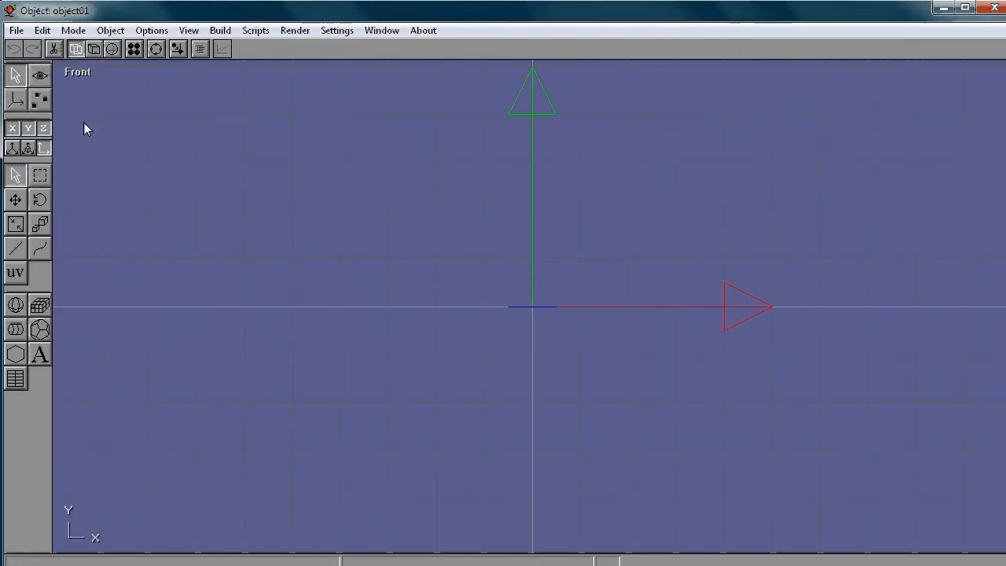
key(ctrl+m)
click(135, 49)
click(135, 49)
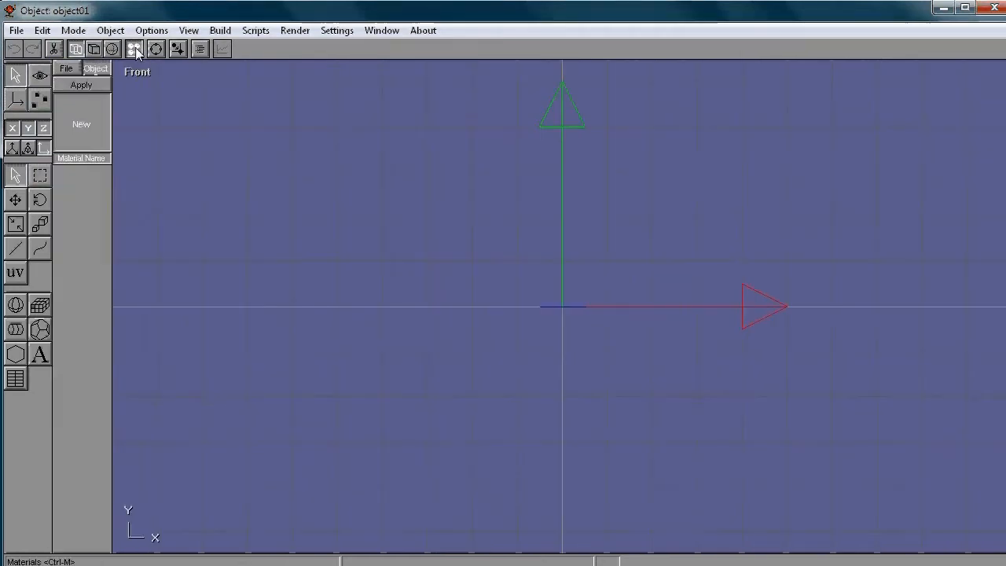
Create a new object material and name it "dimple holes 1"
click(83, 118)
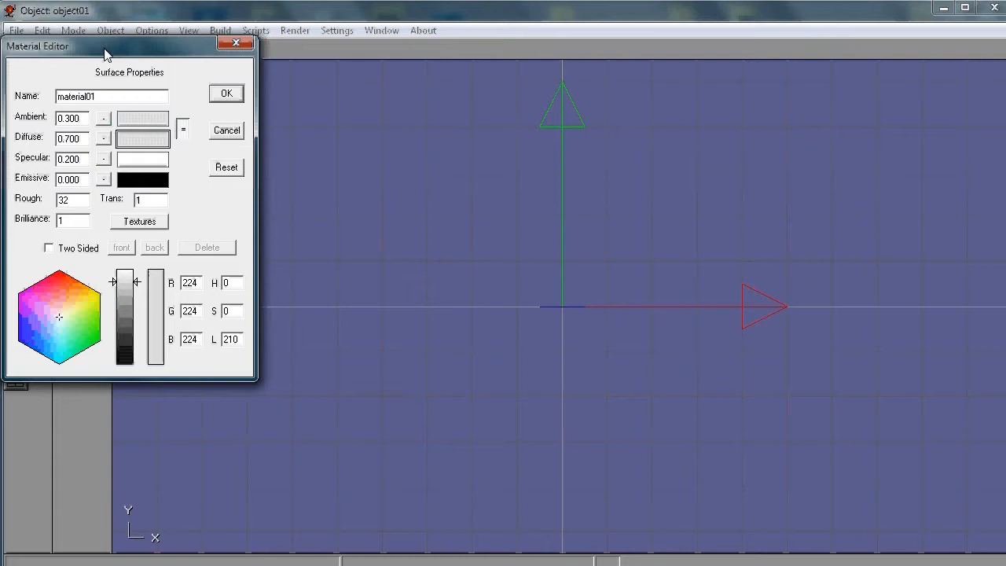
drag(104, 53, 234, 95)
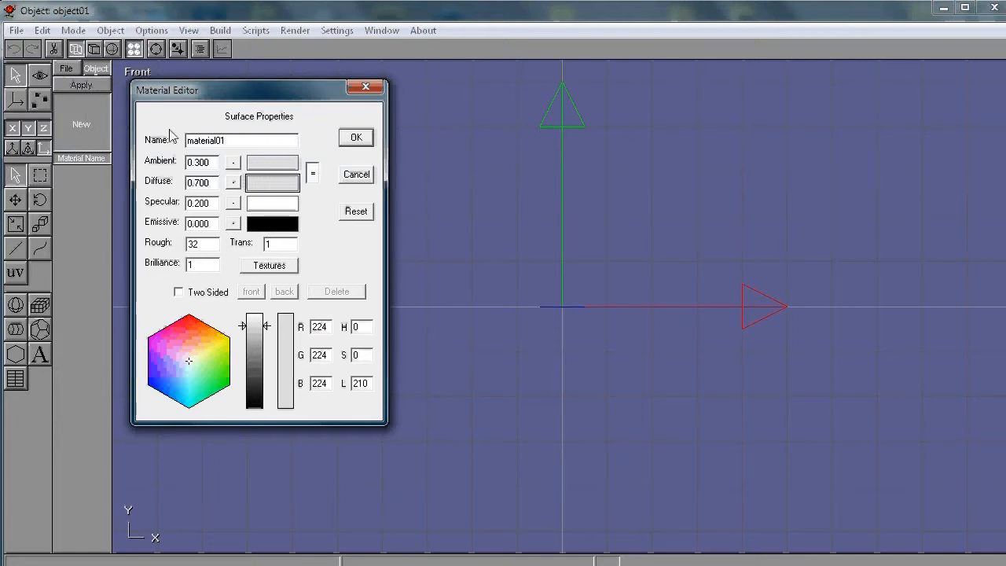
drag(230, 141, 186, 141)
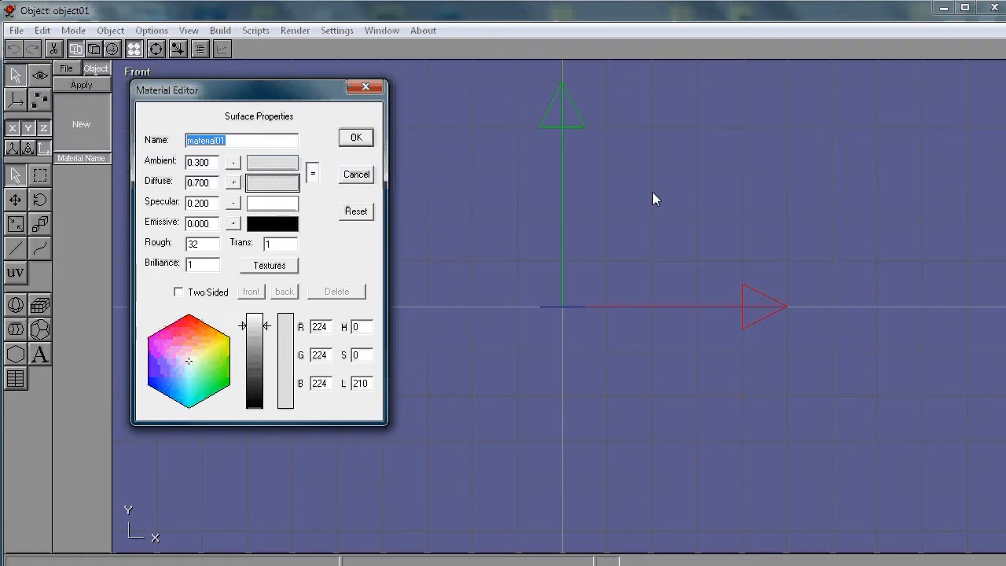
text(dimple holes)
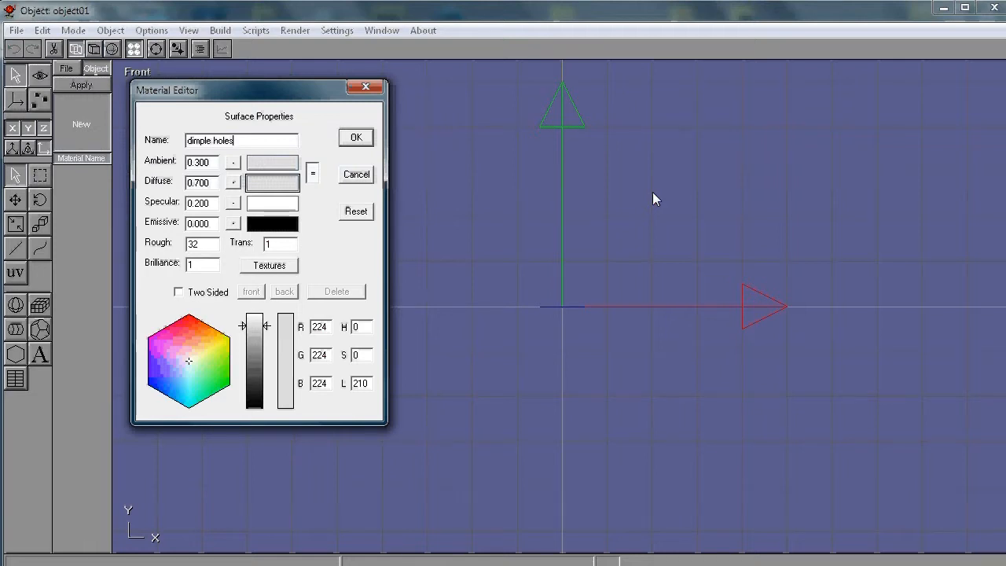
text( 1)
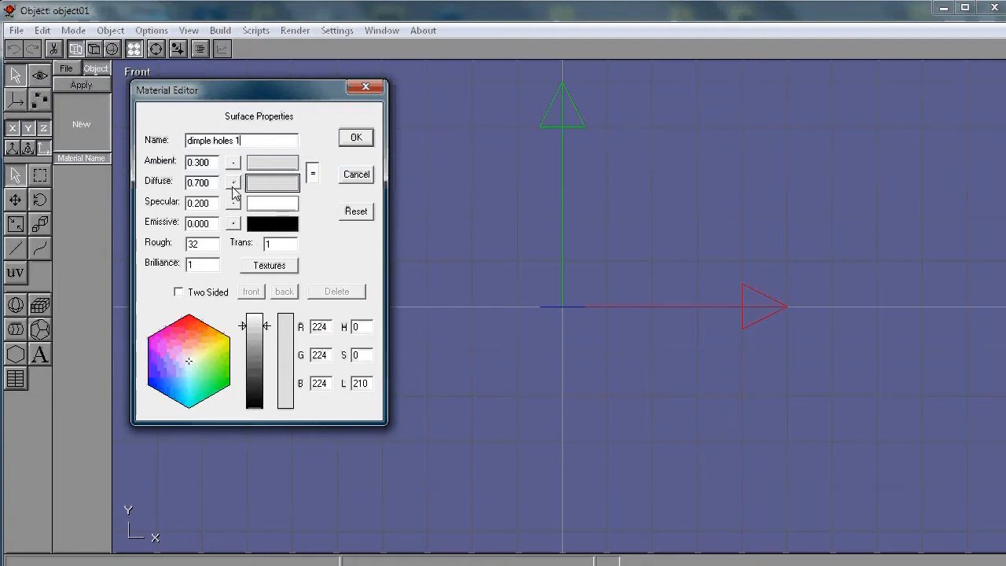
Open the texture selection for the material's diffuse component and start loading a texture from file
click(234, 184)
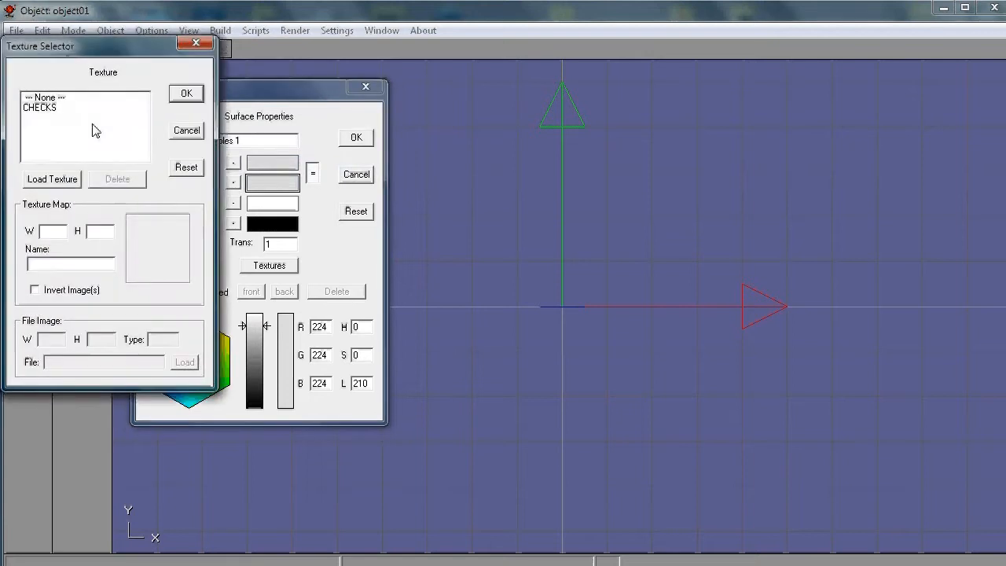
drag(105, 44, 277, 140)
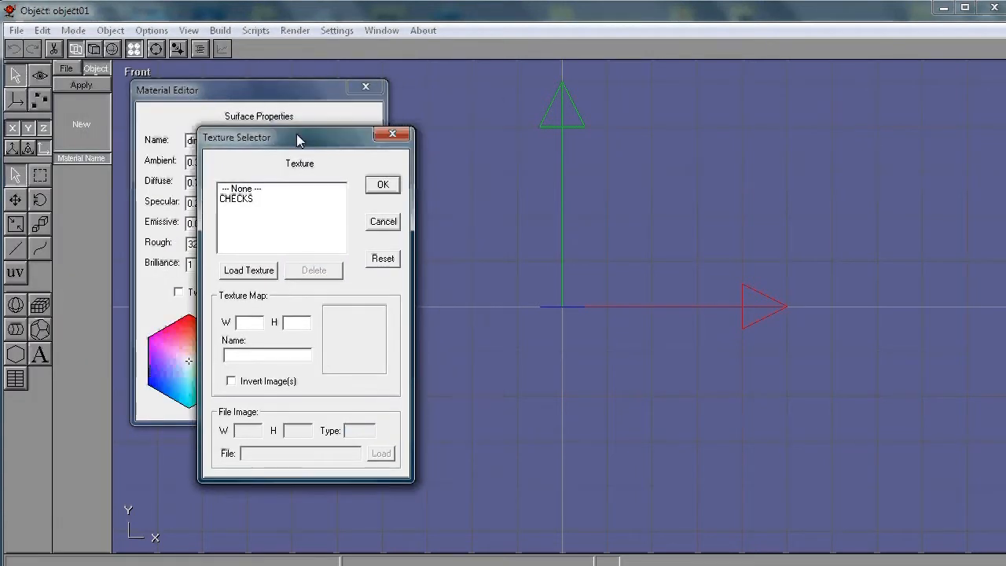
click(244, 274)
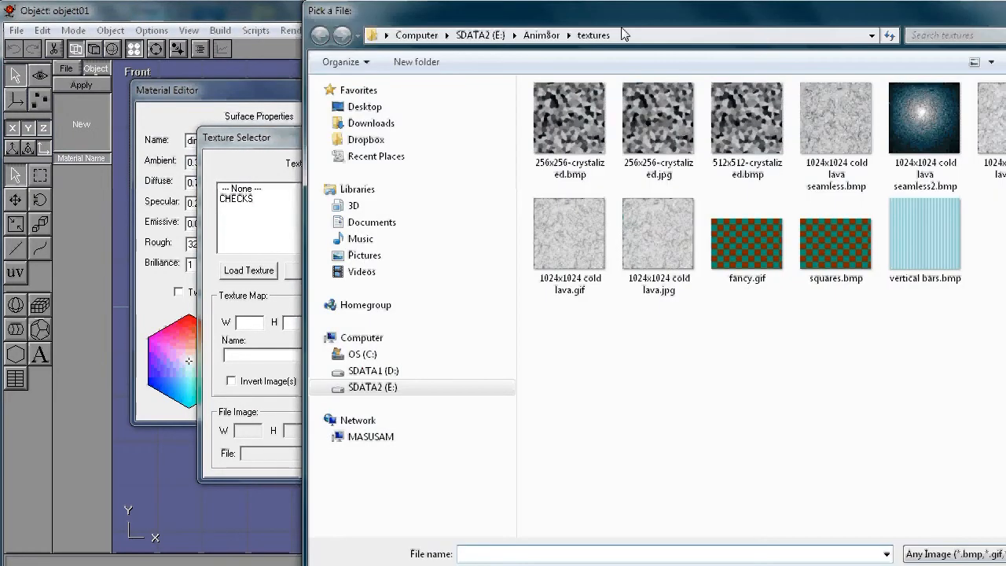
Browse to the folder DailyDose > anim8or > textures on drive SDATA1 (D:) for the texture file
drag(617, 28, 368, 87)
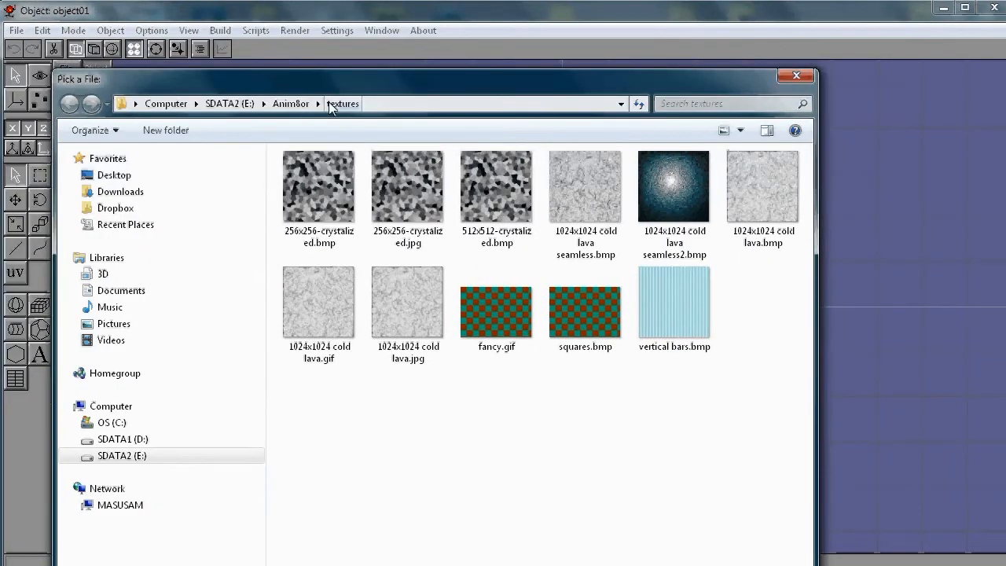
click(172, 106)
double_click(573, 198)
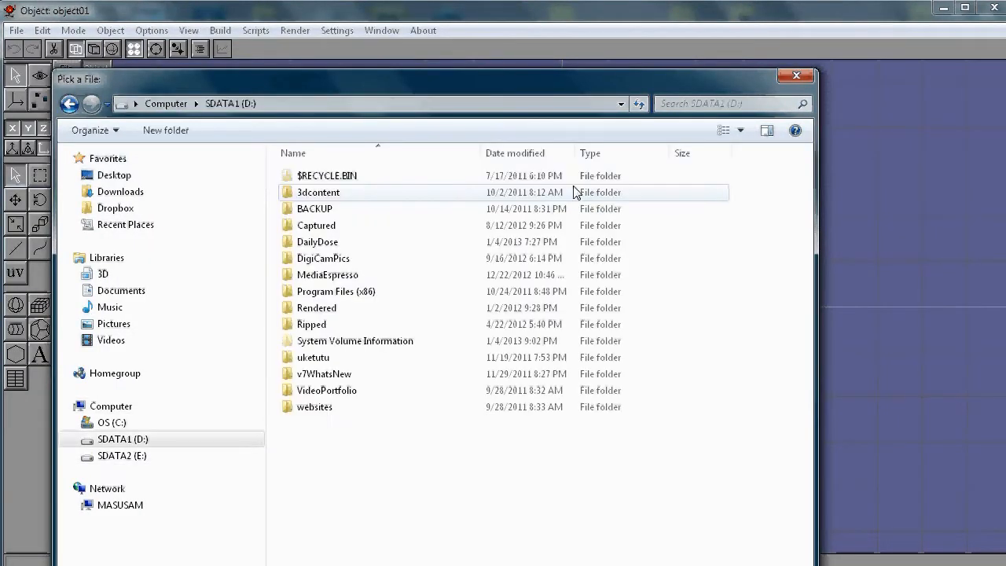
double_click(334, 242)
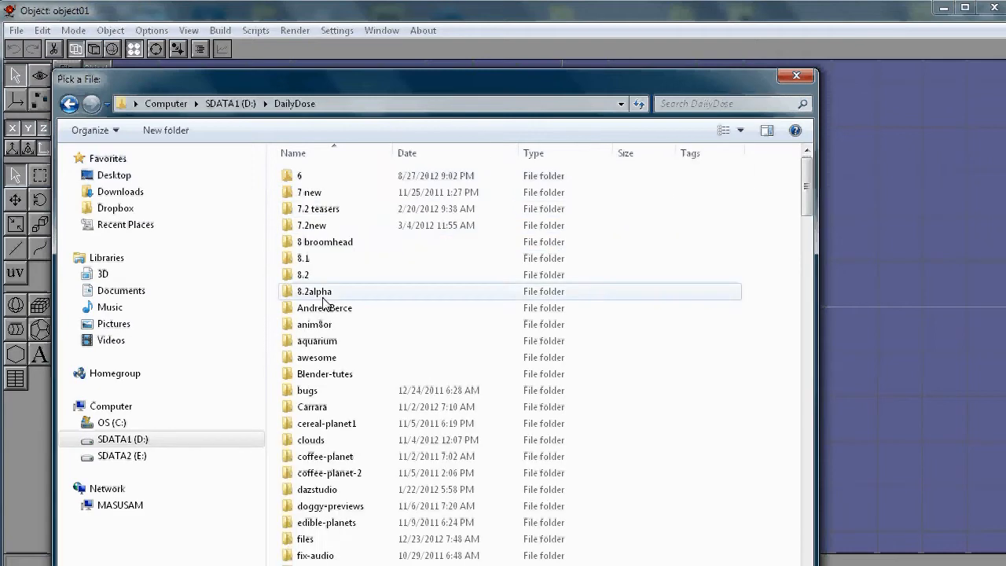
double_click(316, 323)
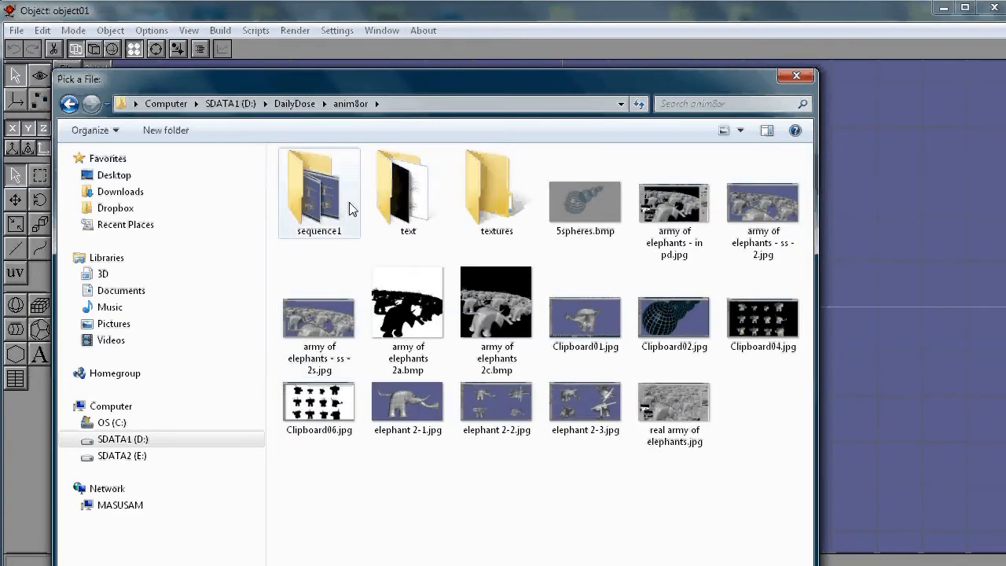
double_click(494, 197)
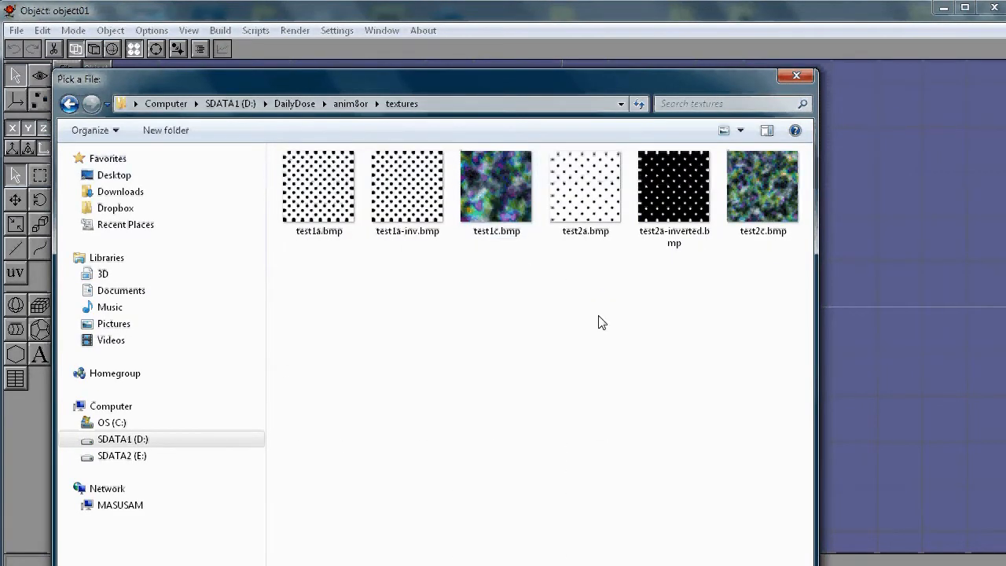
Load test2c.bmp from the textures folder into the texture list
click(597, 196)
click(711, 201)
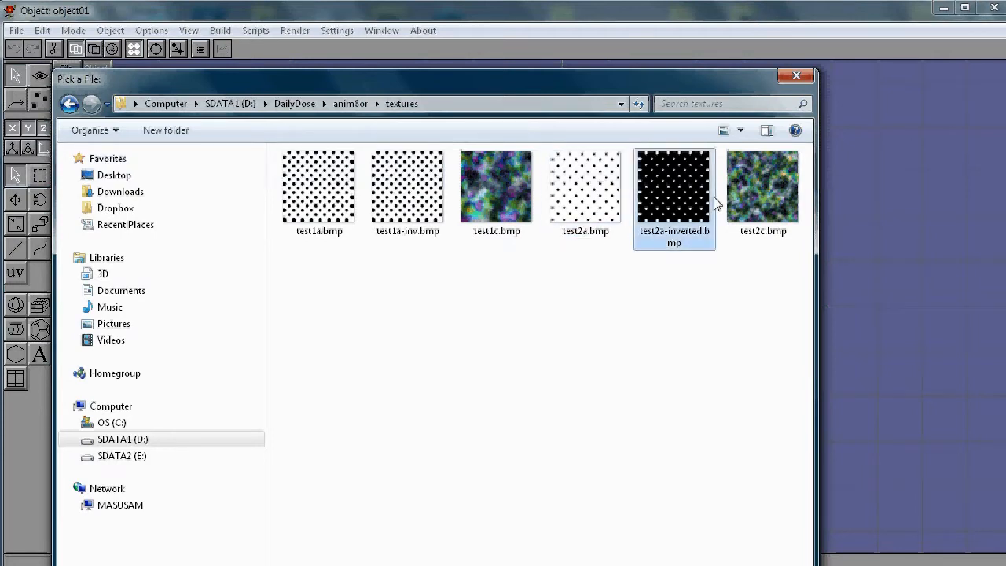
click(759, 188)
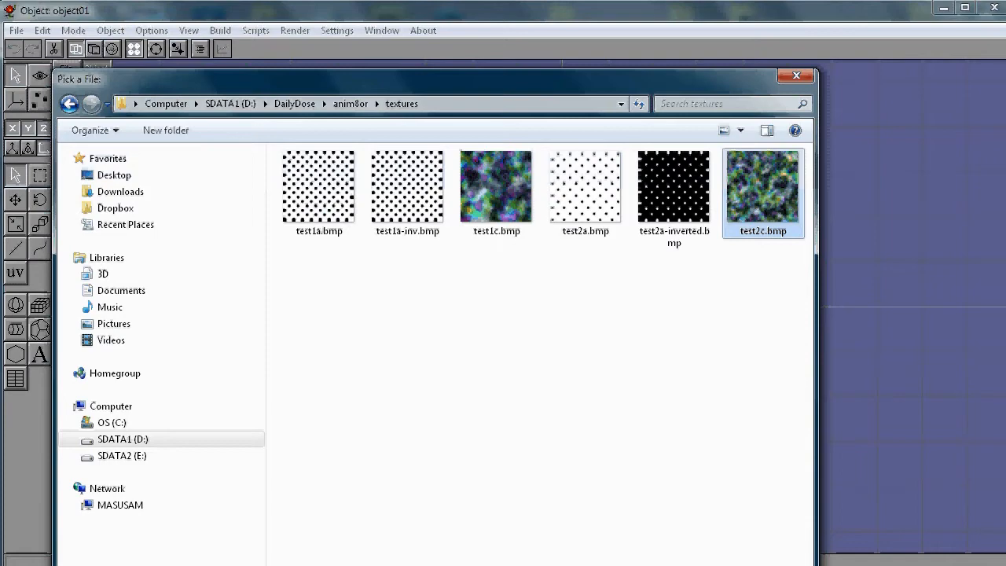
drag(791, 529, 773, 476)
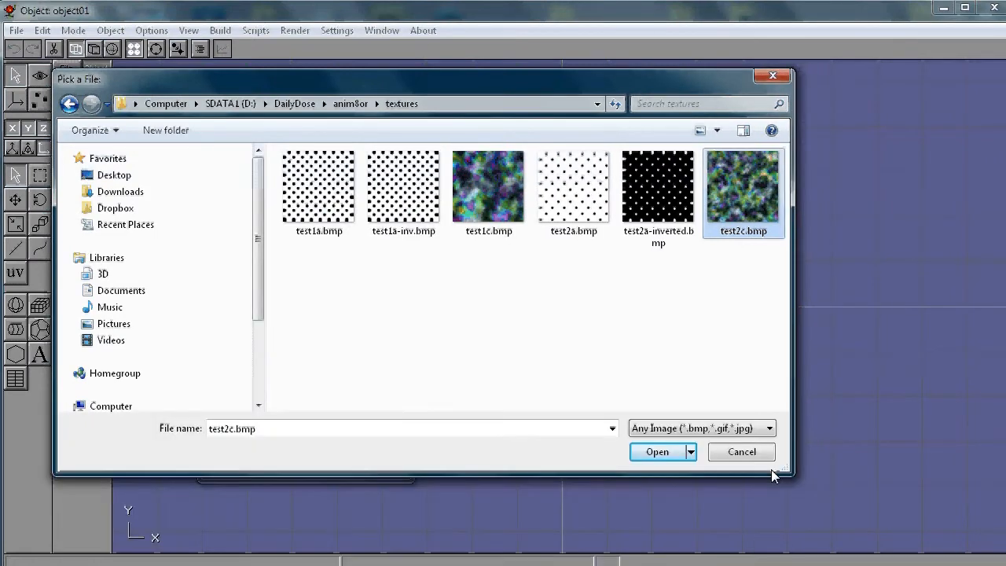
click(652, 454)
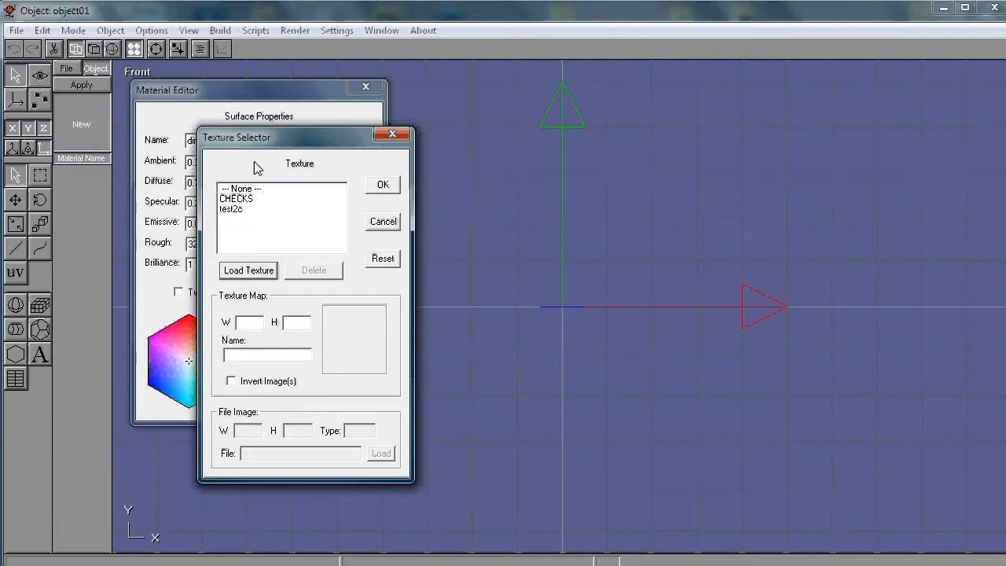
Assign the test2c texture to the material's diffuse component and save the dimple holes 1 material
drag(259, 142, 489, 109)
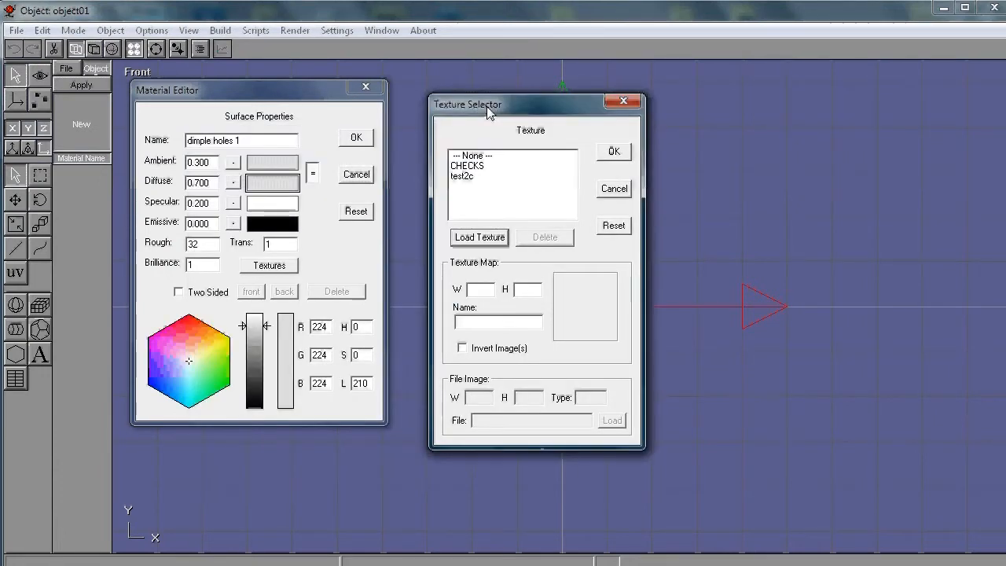
click(470, 176)
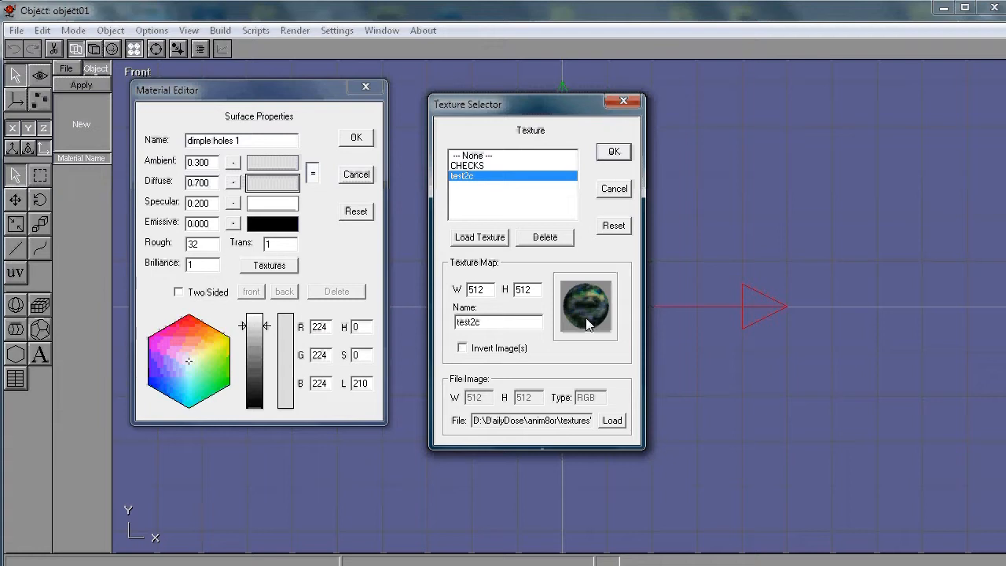
click(614, 153)
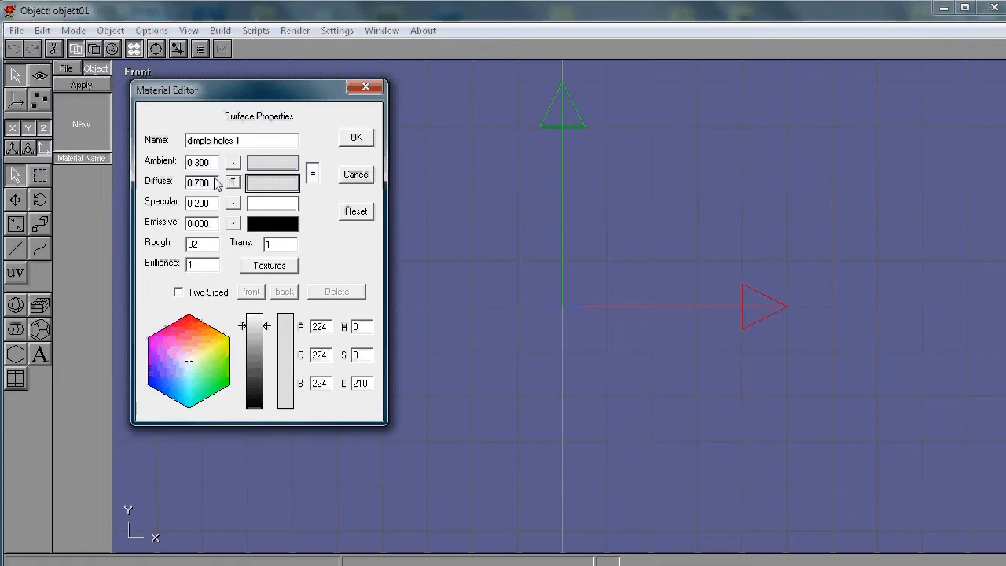
click(358, 138)
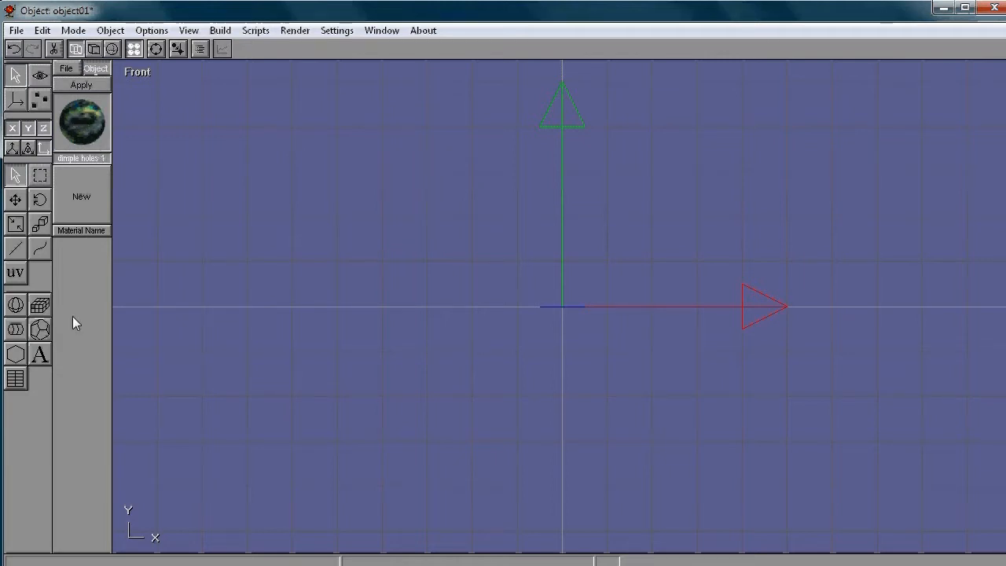
Draw a sphere about 63 units in diameter near the origin in the front view and display it with flat shading
click(15, 306)
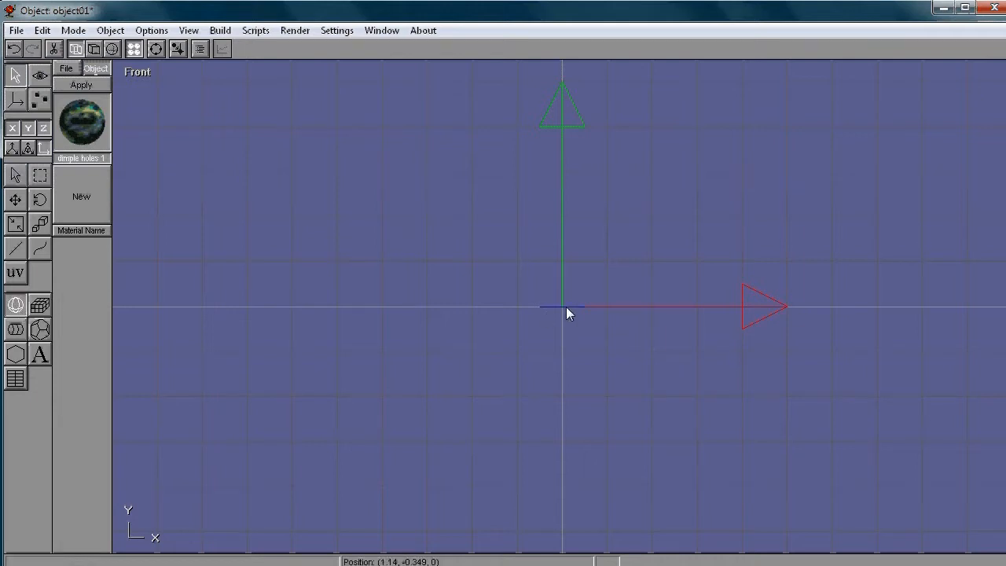
drag(503, 345, 629, 283)
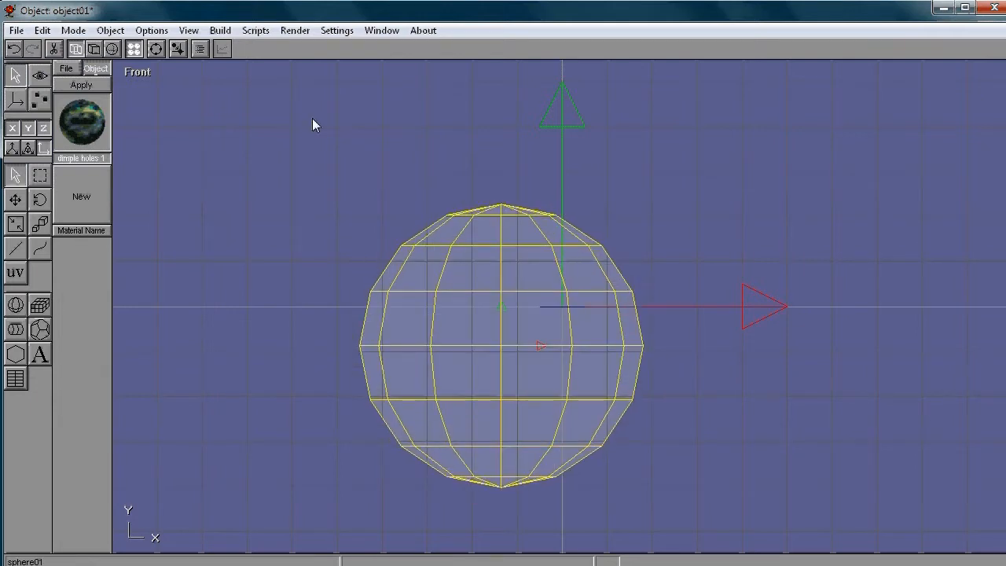
click(220, 31)
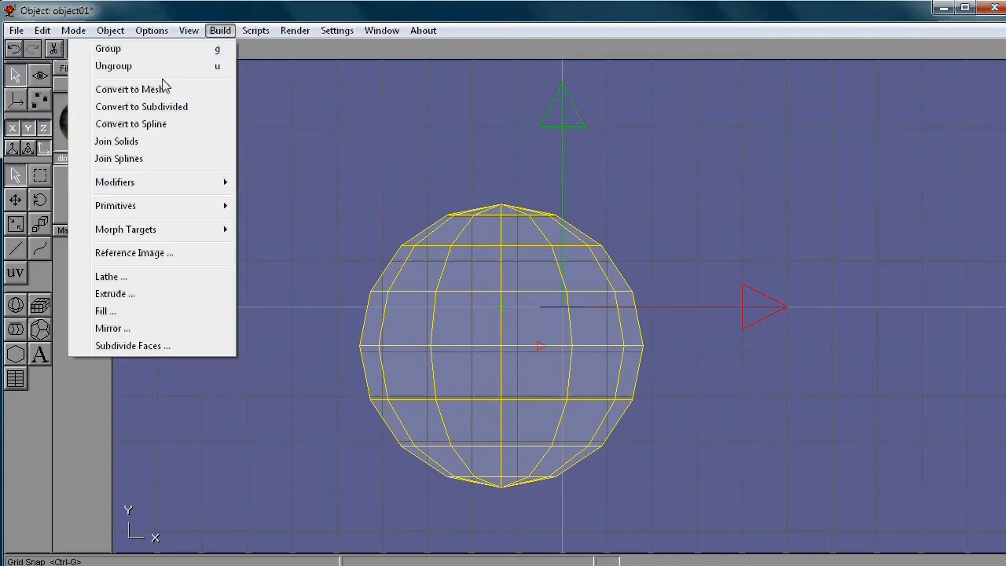
mouse_move(196, 36)
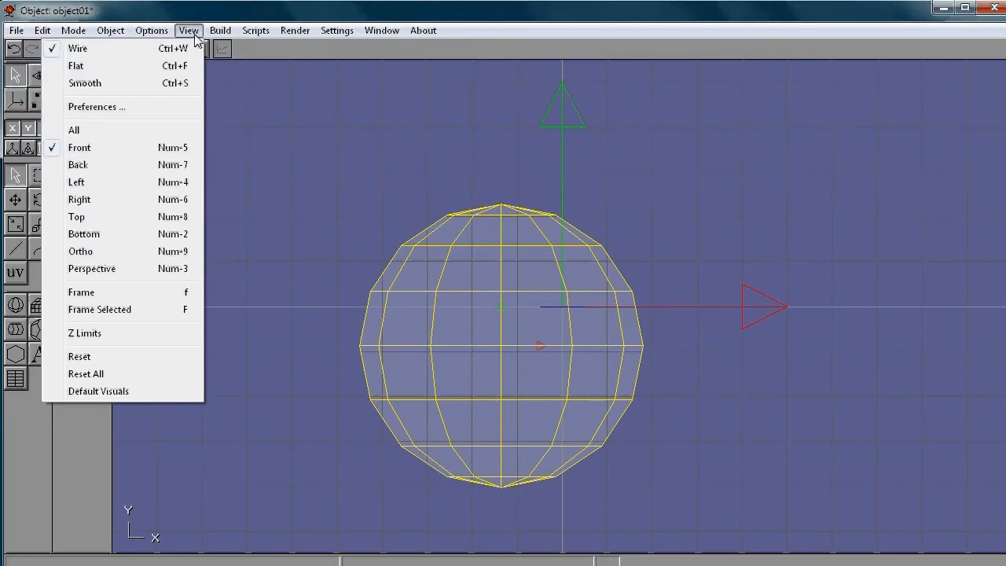
click(119, 67)
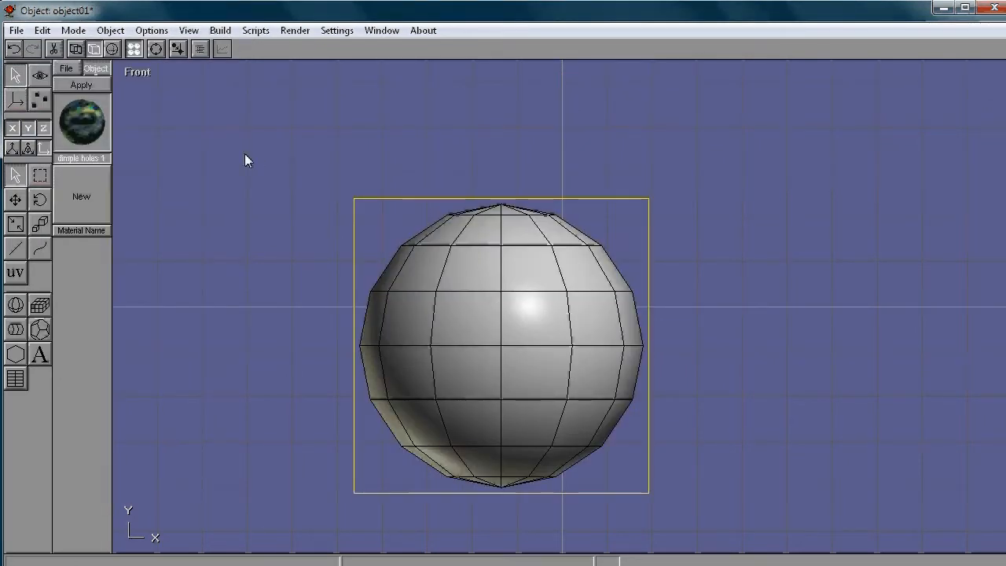
Center the sphere about the origin
click(44, 34)
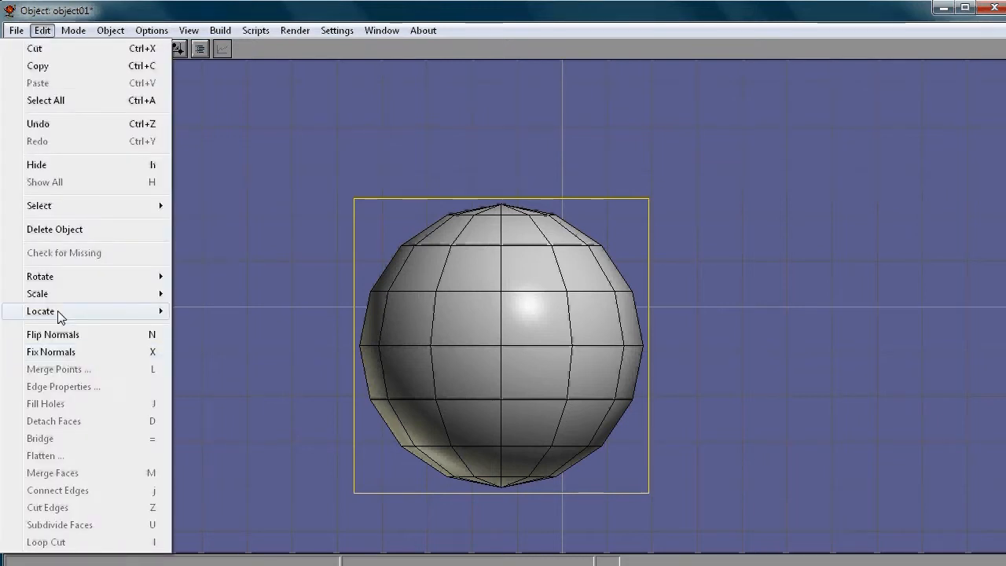
mouse_move(63, 312)
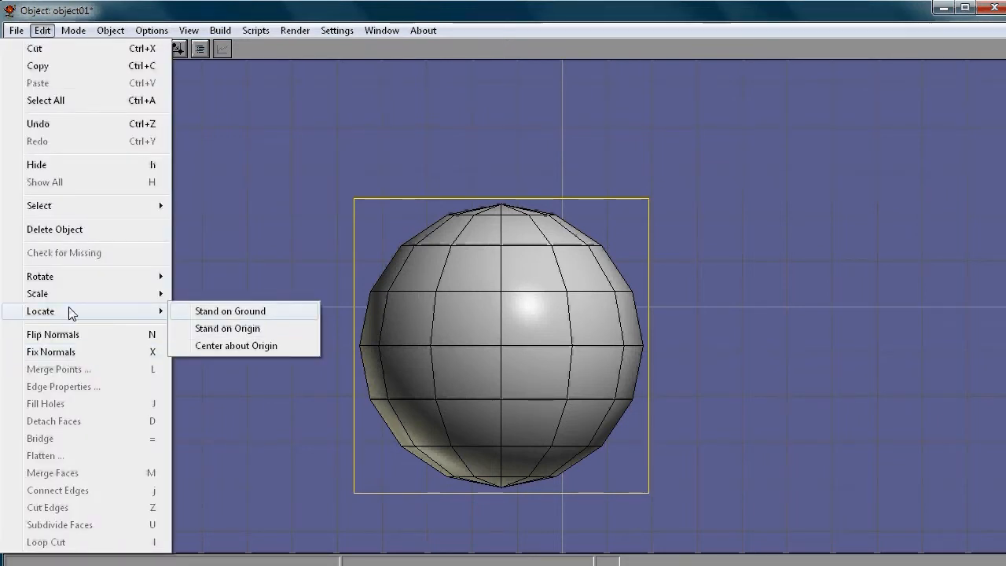
click(287, 348)
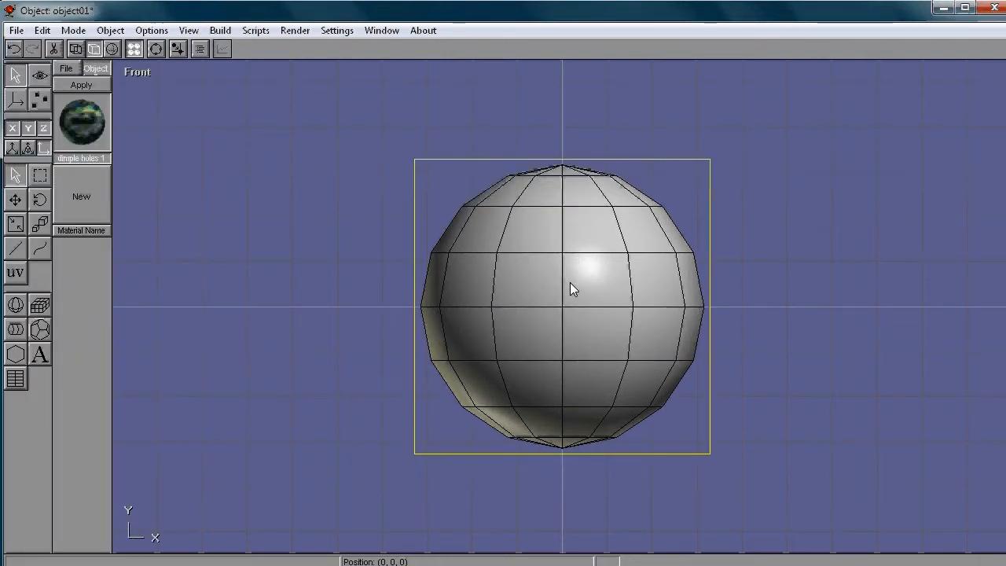
Assign the dimple holes 1 material to the sphere through its parameters
key(ctrl+r)
drag(620, 268, 611, 288)
click(143, 75)
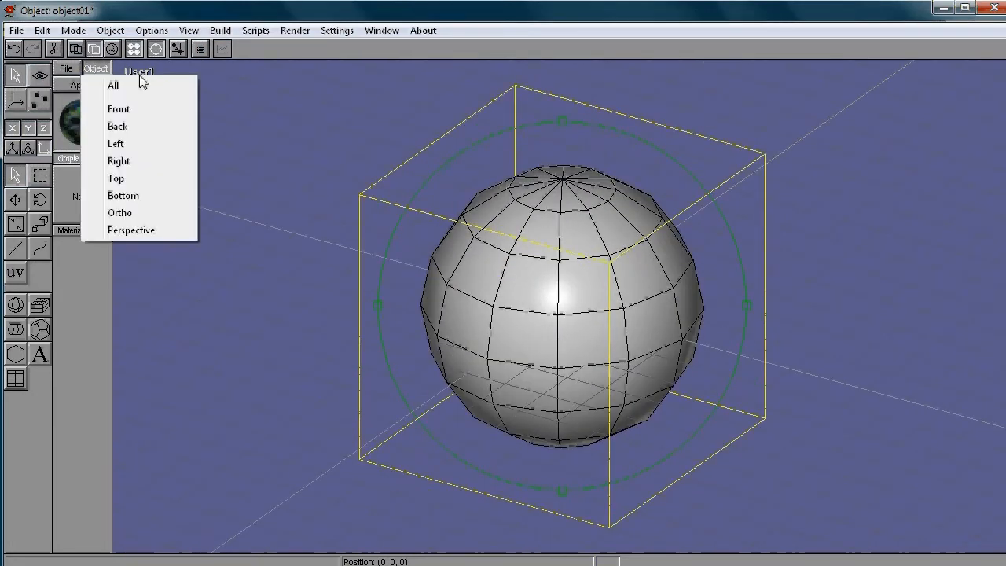
click(143, 114)
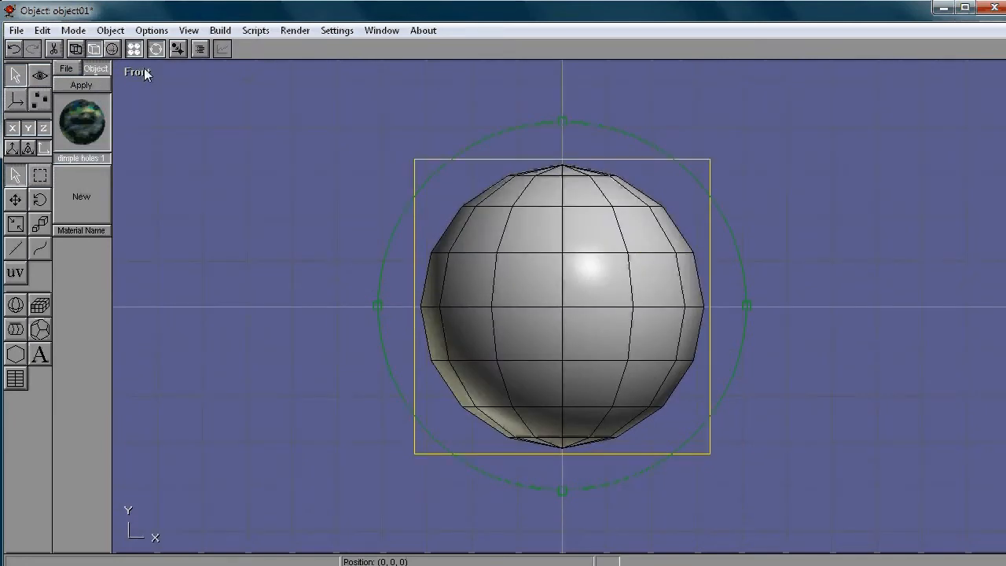
drag(618, 247, 586, 273)
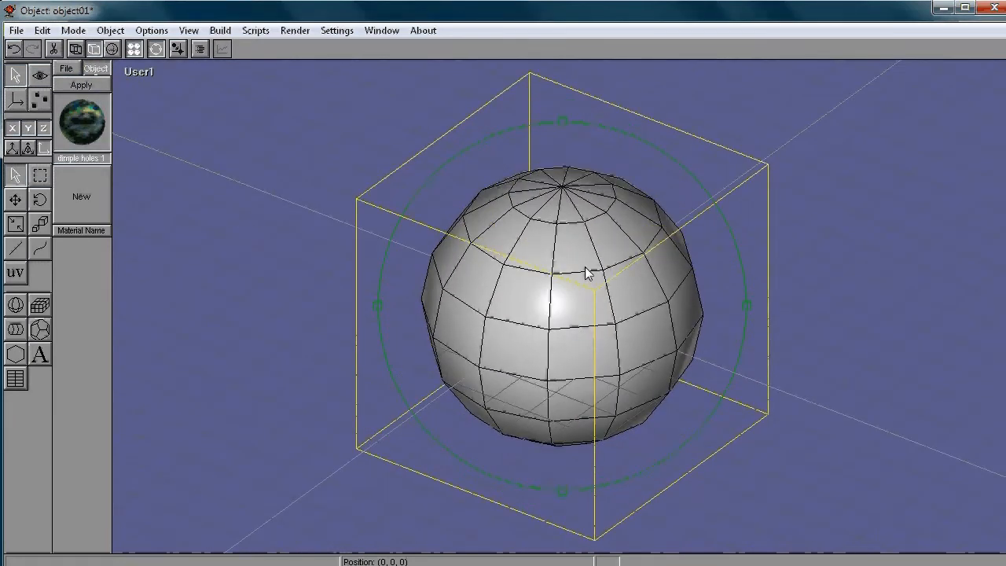
double_click(600, 215)
drag(194, 41, 359, 108)
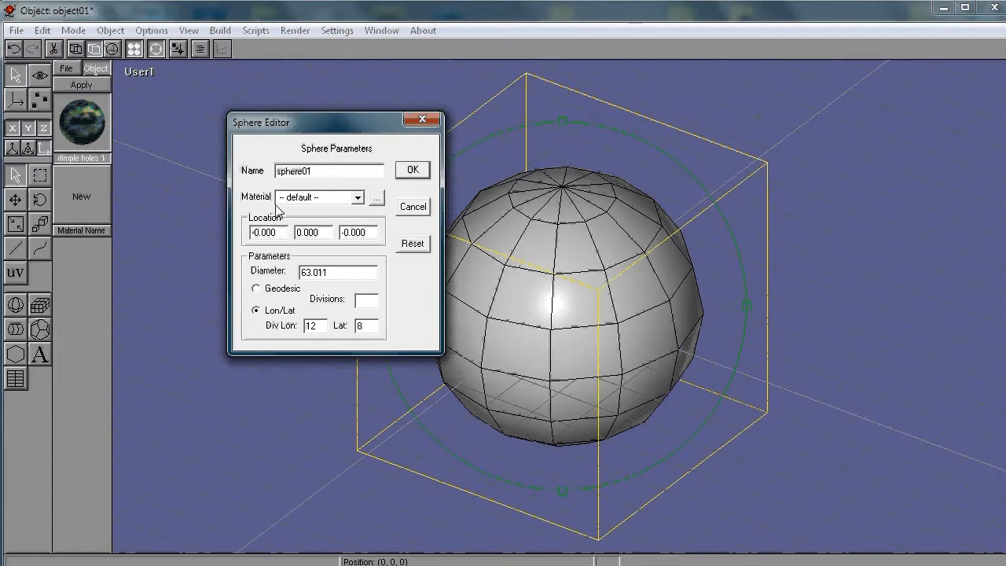
double_click(333, 173)
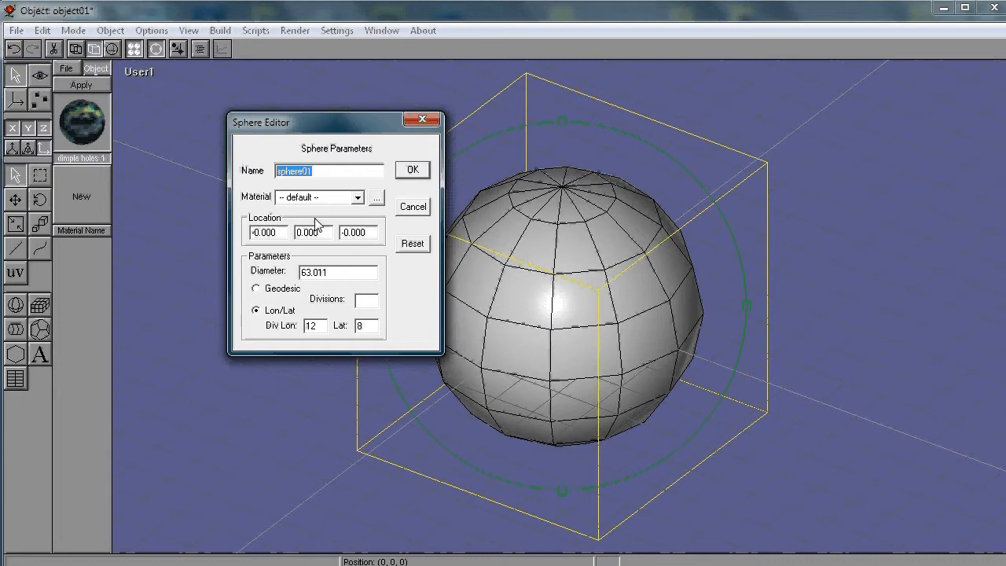
click(359, 199)
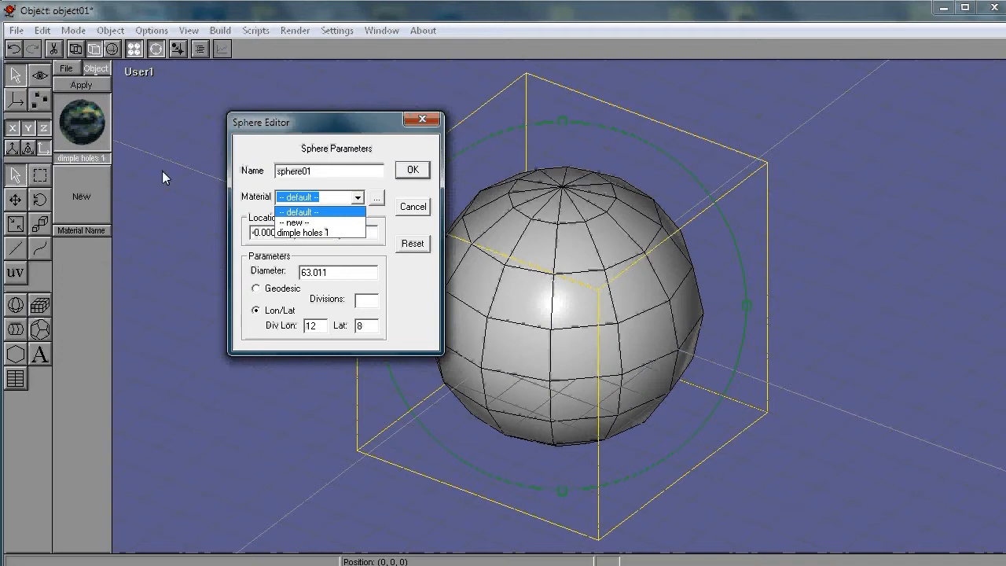
click(341, 231)
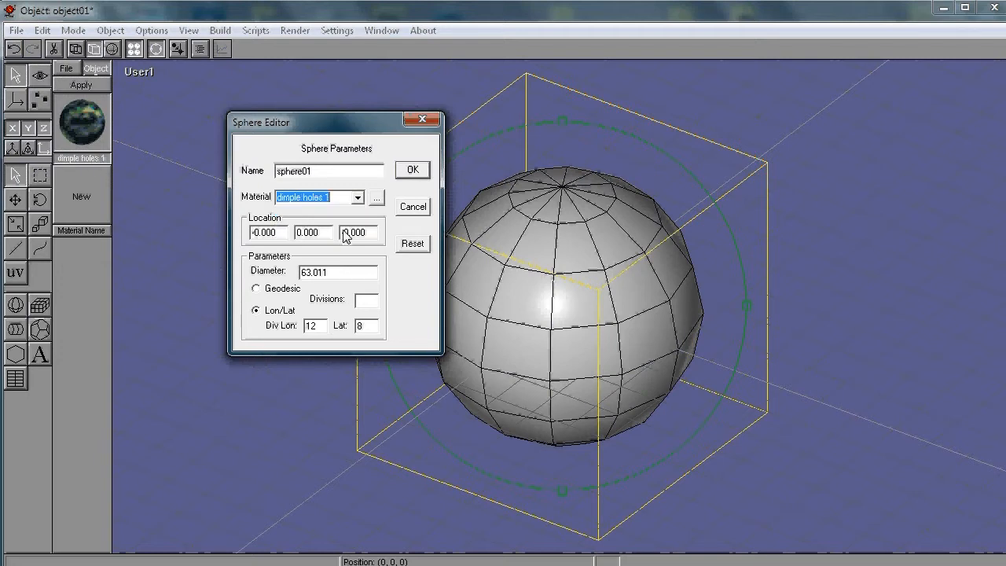
click(414, 171)
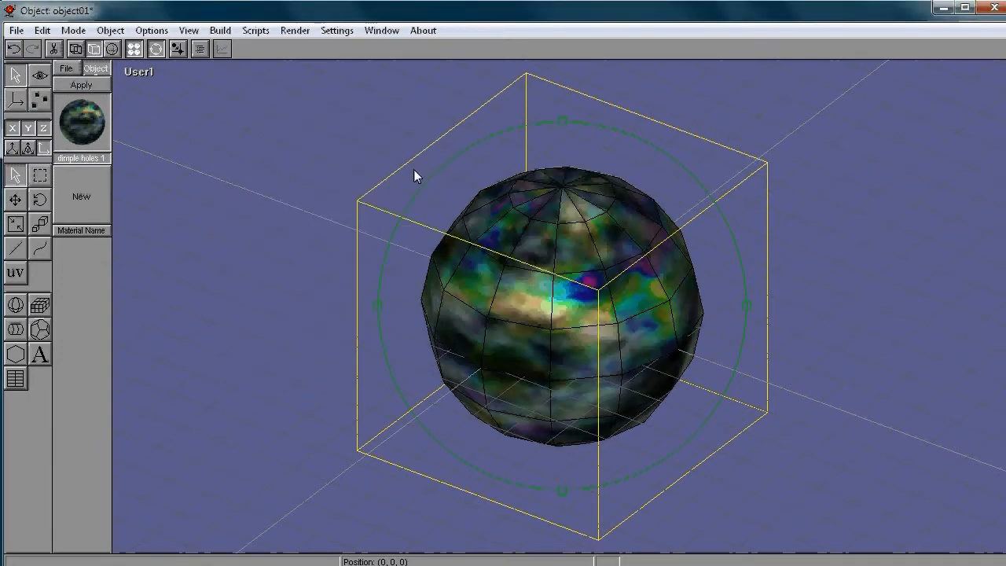
Display the textured sphere with smooth shading
mouse_move(556, 299)
mouse_down()
mouse_move(558, 309)
mouse_move(606, 287)
mouse_move(669, 303)
mouse_move(614, 280)
mouse_move(546, 278)
mouse_move(512, 351)
mouse_move(448, 332)
mouse_move(404, 252)
mouse_move(354, 233)
mouse_move(352, 304)
mouse_move(416, 330)
mouse_move(611, 317)
mouse_move(543, 318)
mouse_move(565, 315)
mouse_up()
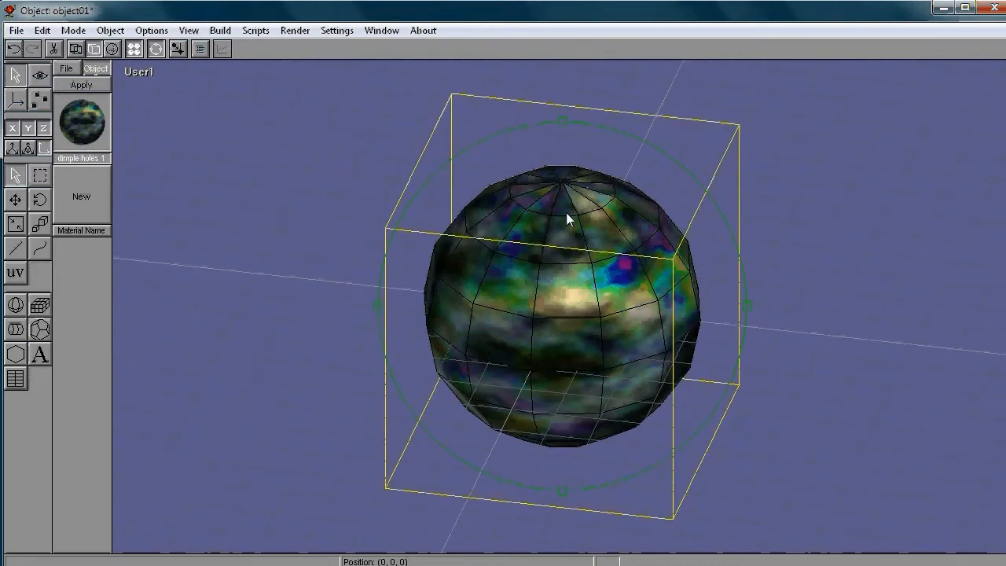
click(189, 30)
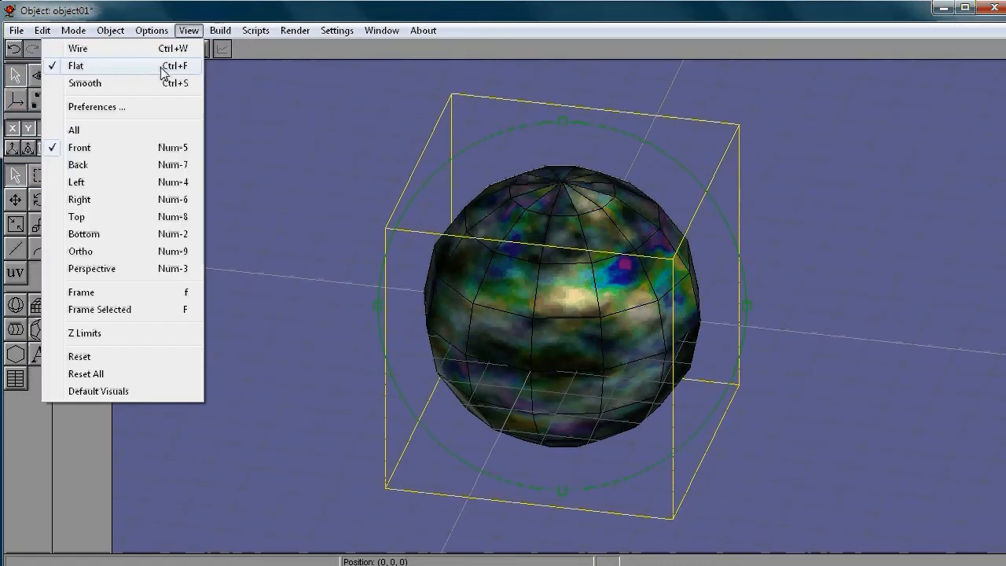
click(154, 83)
drag(592, 257, 480, 246)
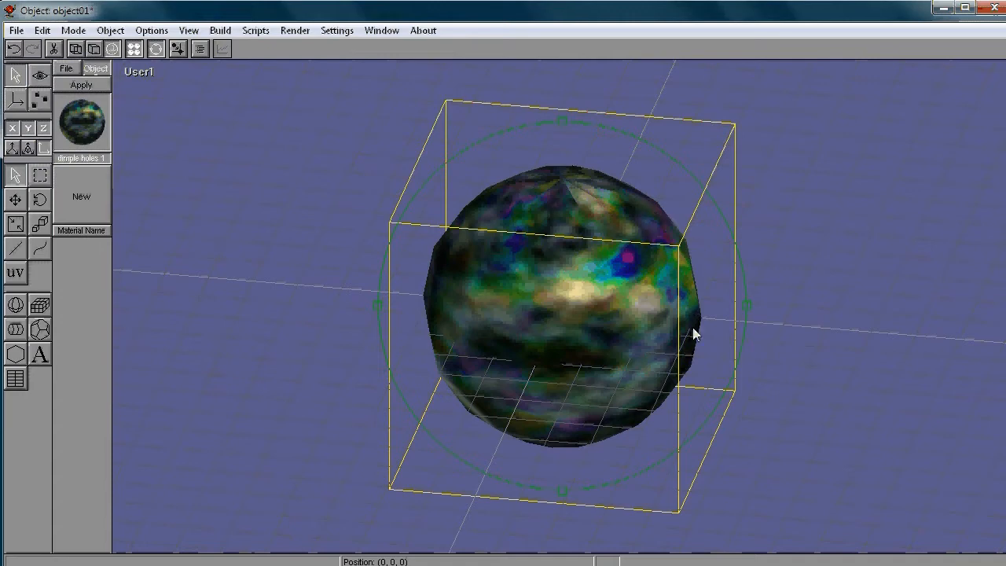
Set the sphere's longitude divisions to 24 and latitude divisions to 20
drag(678, 250, 598, 225)
double_click(599, 224)
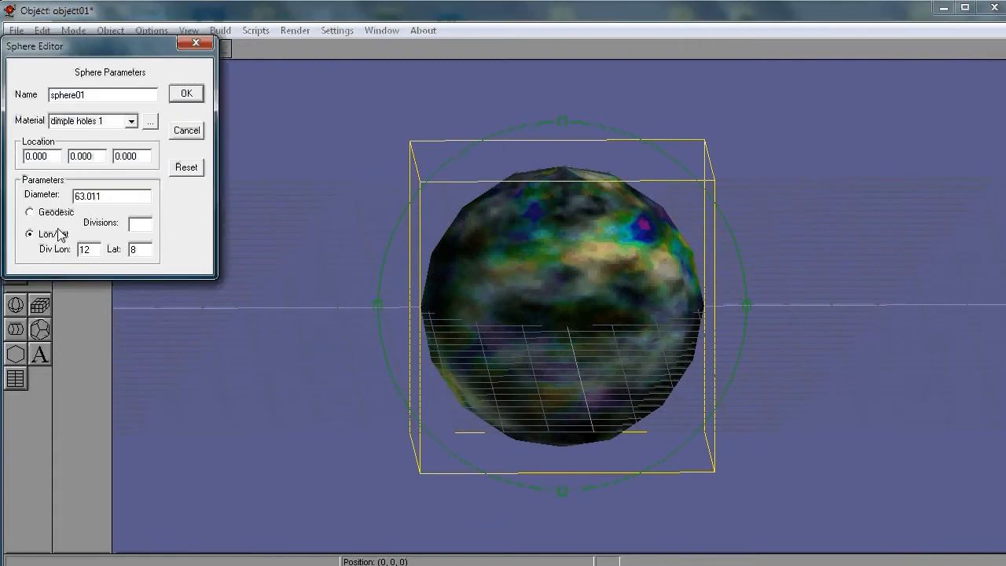
drag(142, 50, 284, 142)
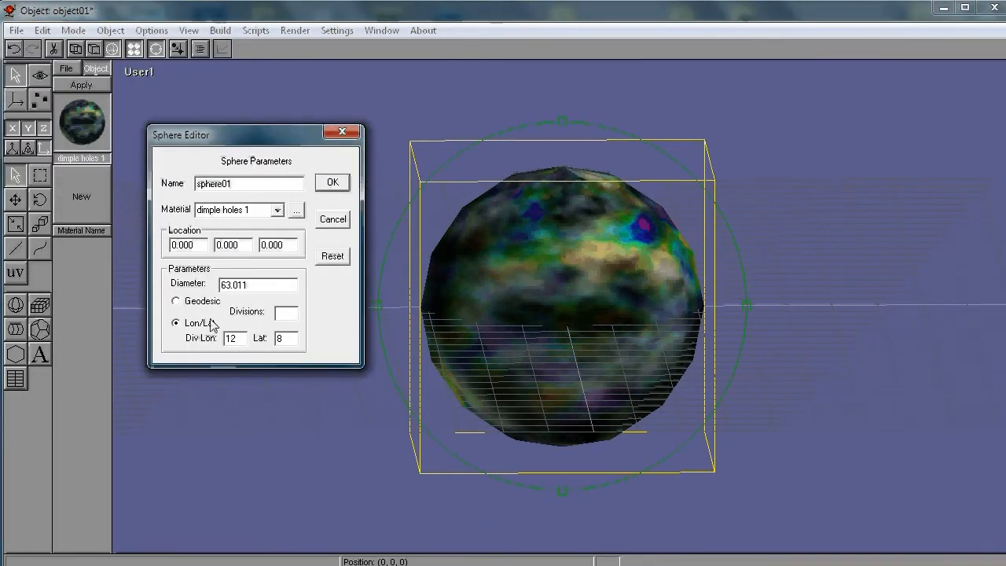
double_click(236, 338)
text(24)
double_click(294, 341)
text(20)
click(332, 183)
Edit the dimple holes 1 material and set its transparency value to 0.2
drag(495, 307, 458, 253)
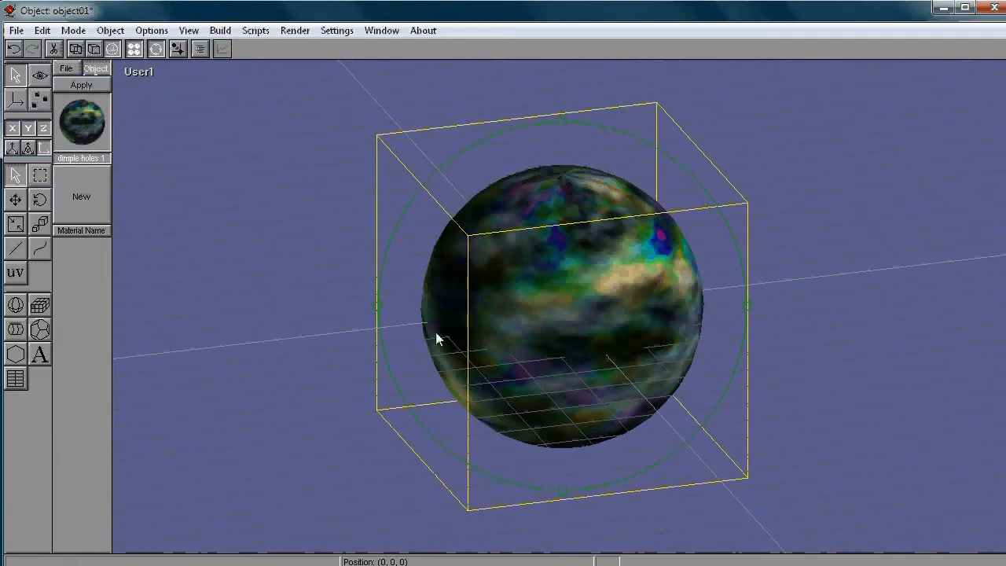
drag(643, 318, 565, 331)
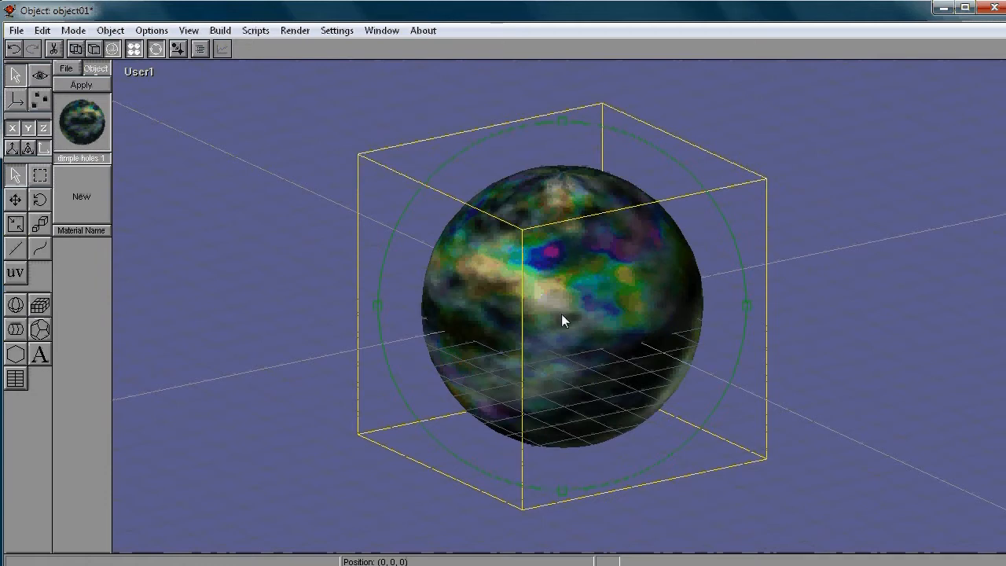
mouse_move(582, 301)
mouse_down()
mouse_move(560, 308)
mouse_move(561, 288)
mouse_move(571, 286)
mouse_up()
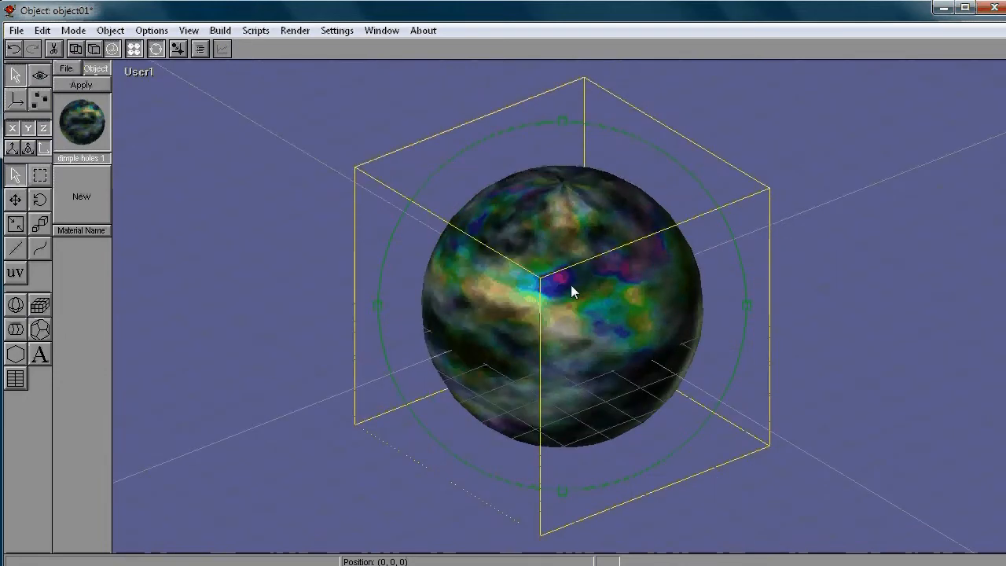
double_click(75, 112)
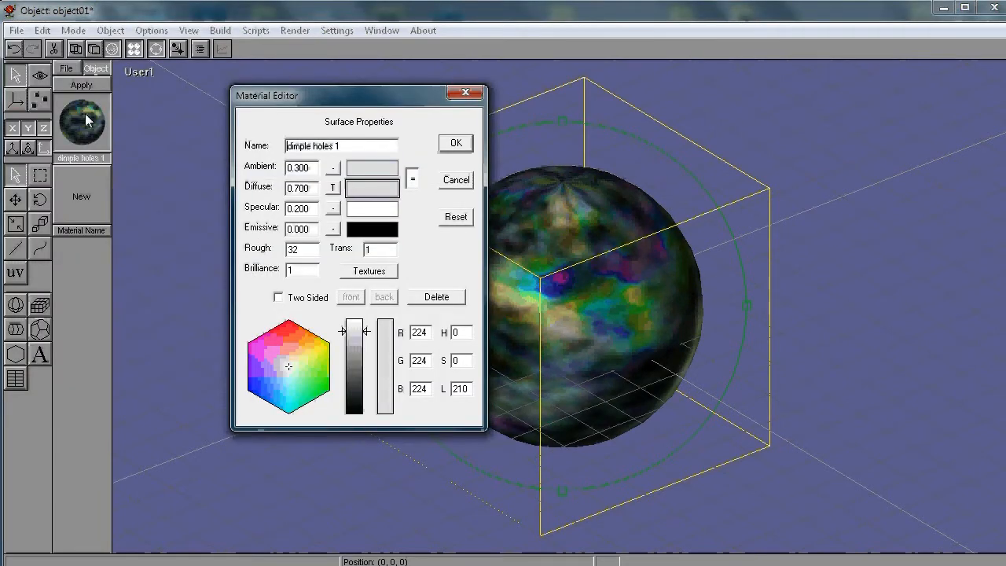
drag(318, 100, 249, 101)
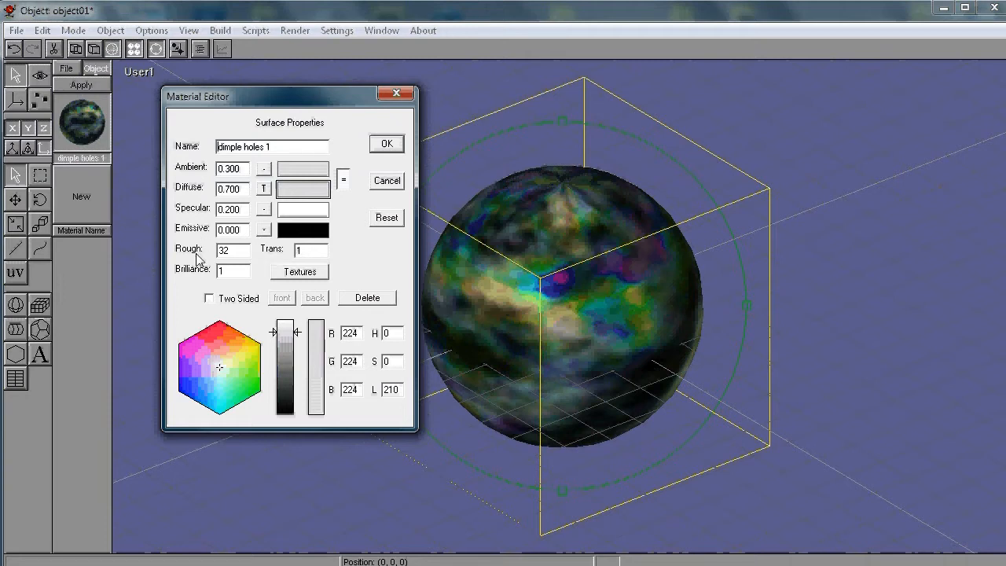
double_click(313, 250)
click(310, 247)
double_click(312, 250)
text(0.2)
click(385, 139)
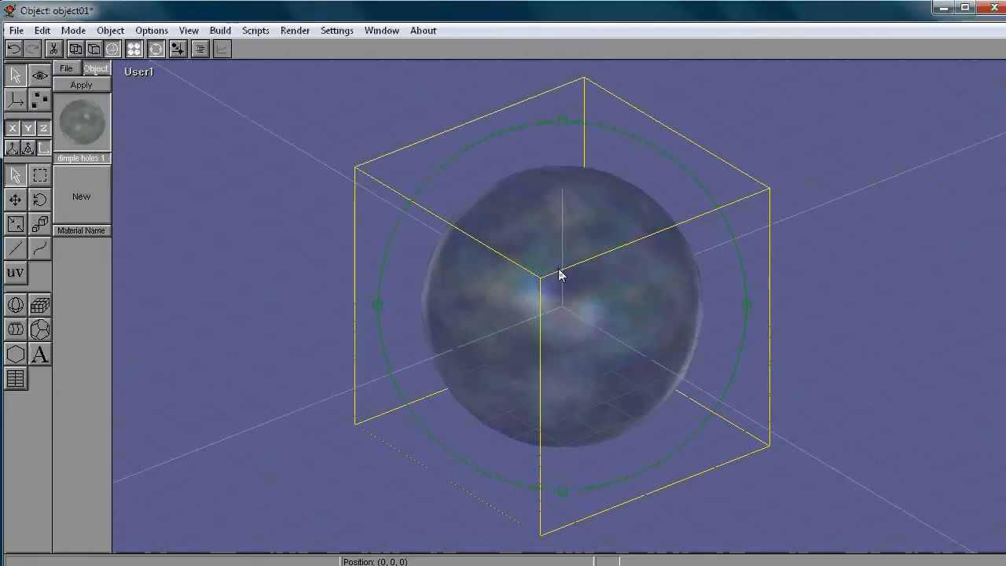
Set the dimple holes 1 material's transparency value to 1
drag(561, 275, 508, 325)
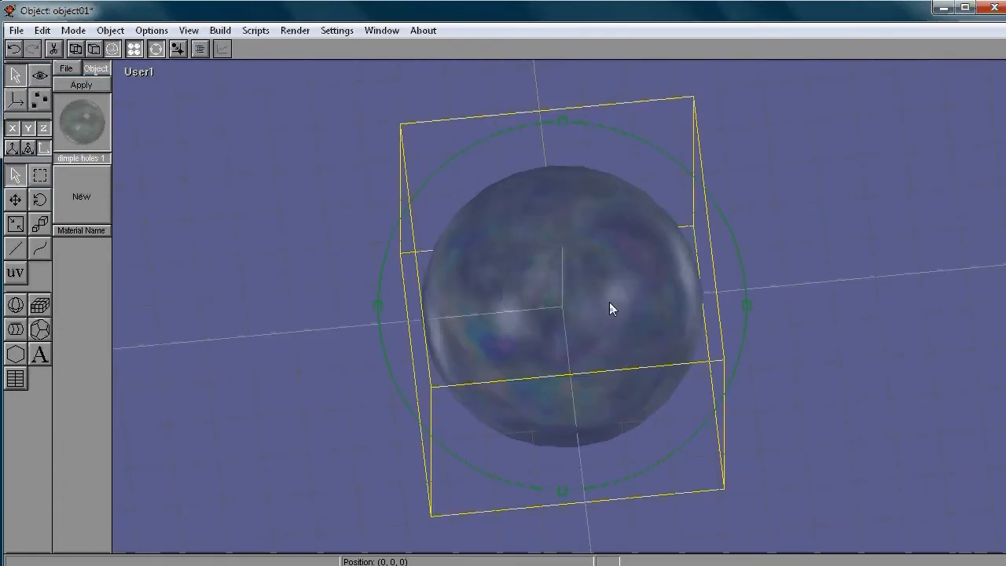
drag(696, 261, 417, 312)
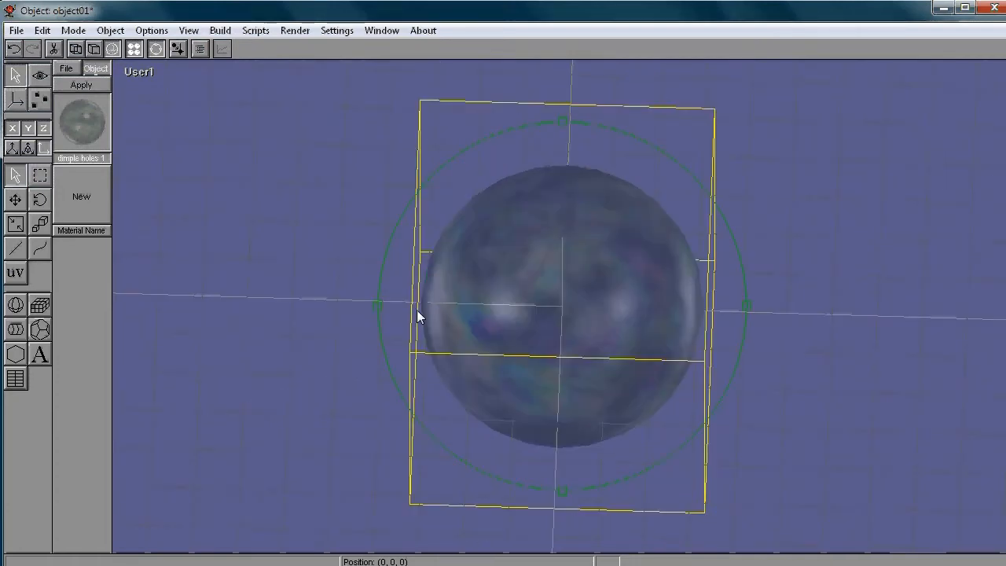
double_click(77, 118)
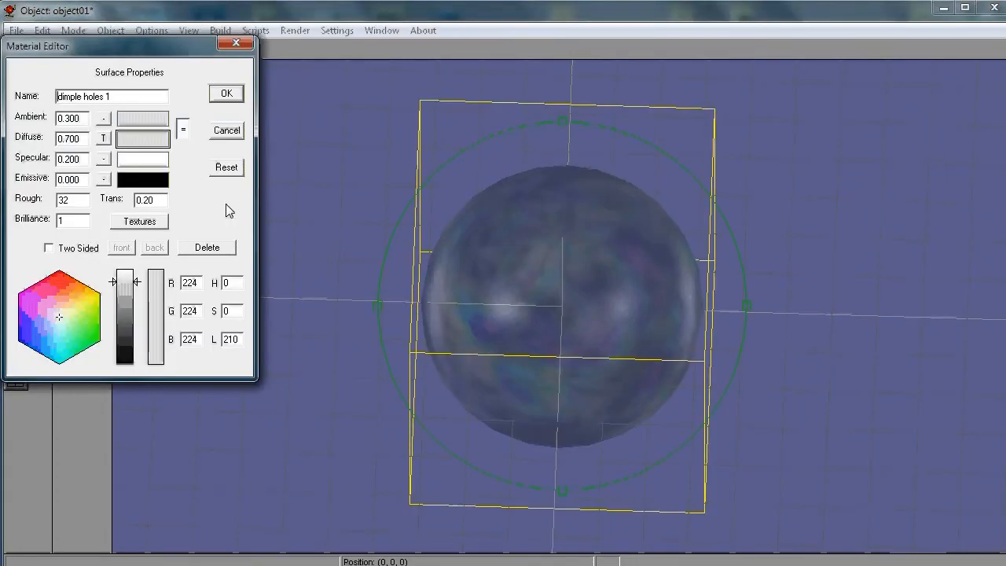
drag(164, 200, 133, 200)
text(1)
click(226, 95)
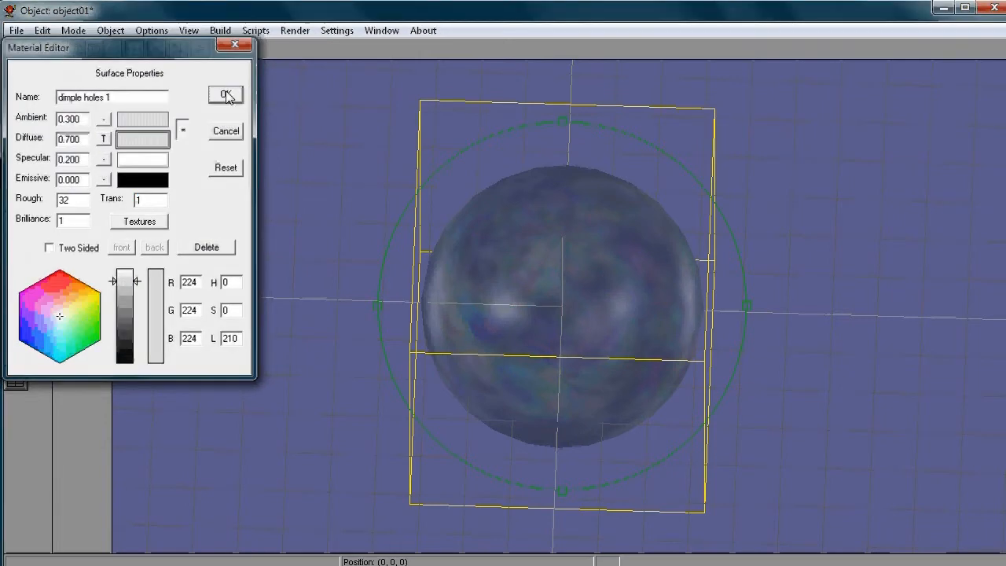
Load test2a.bmp as a new texture and assign it to the dimple holes 1 material's transparency channel
drag(464, 234, 511, 329)
double_click(107, 160)
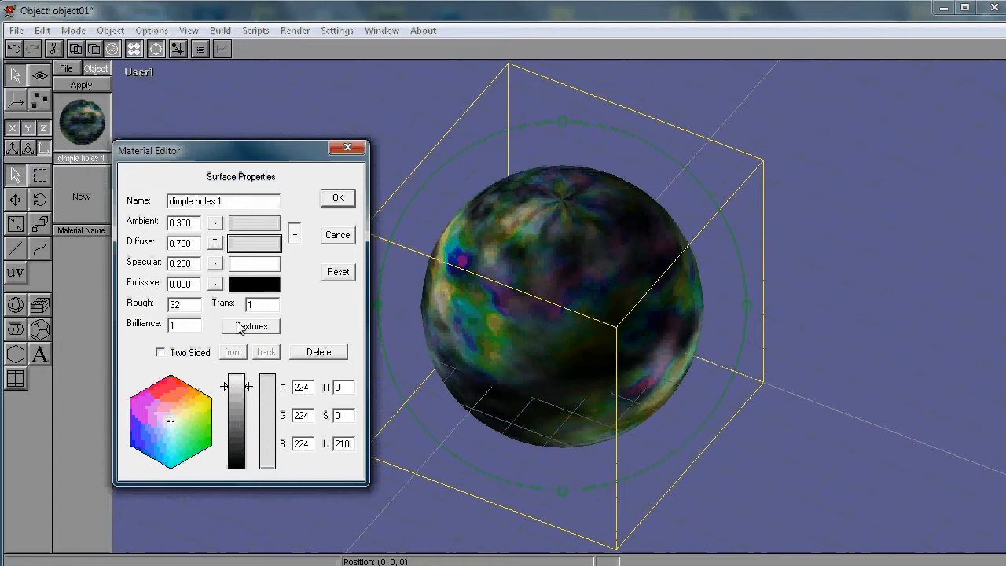
click(267, 329)
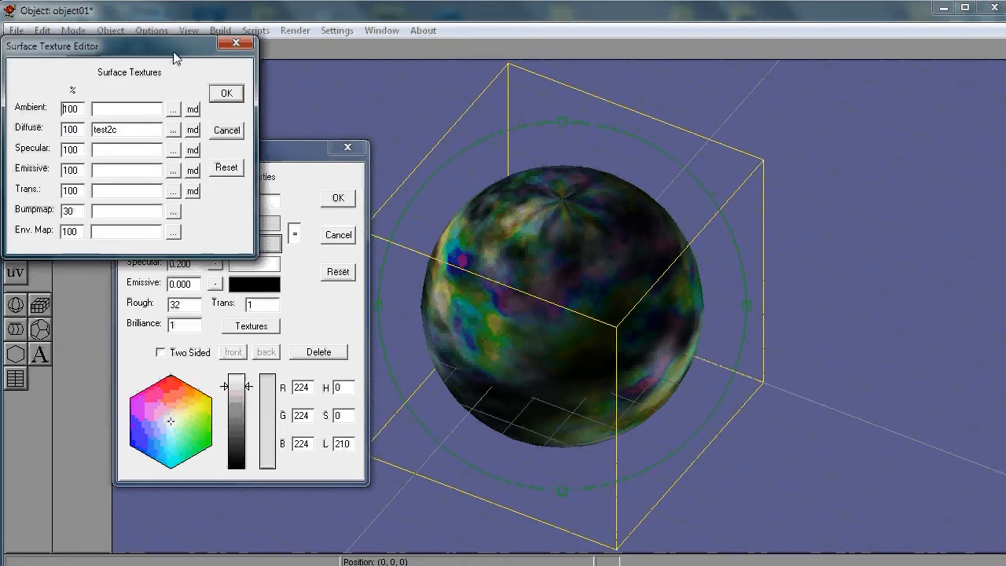
drag(174, 52, 800, 146)
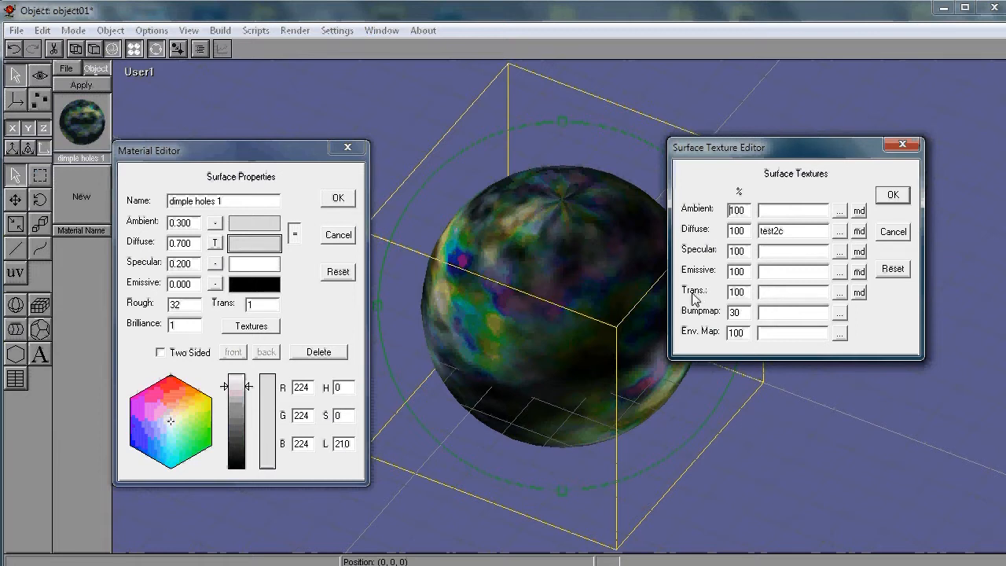
click(840, 293)
drag(127, 47, 791, 102)
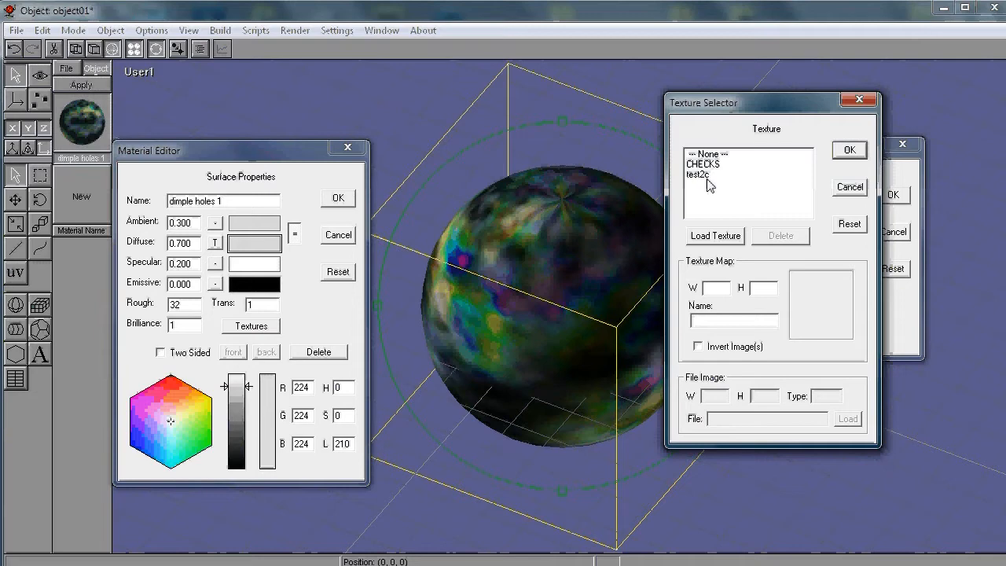
click(715, 236)
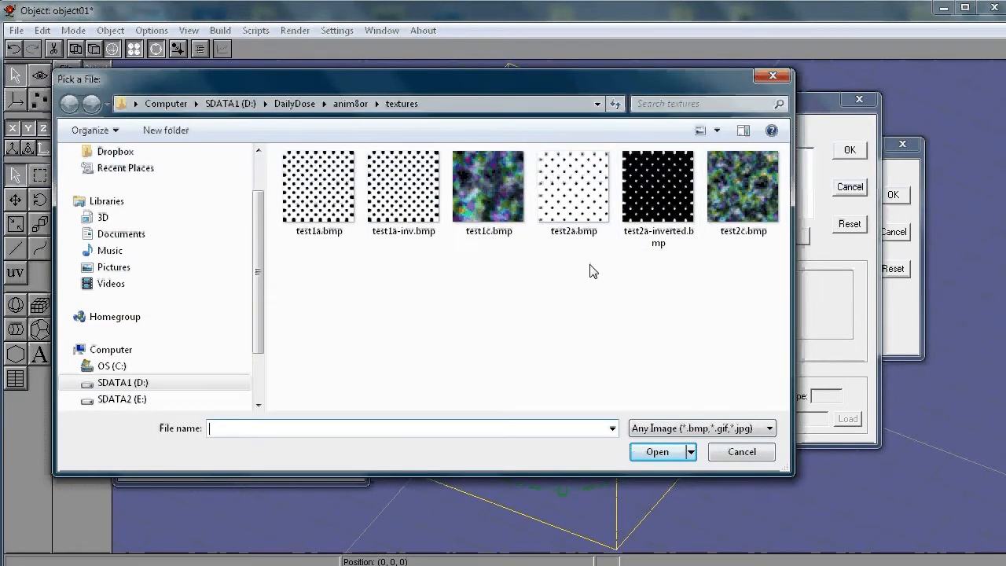
click(575, 171)
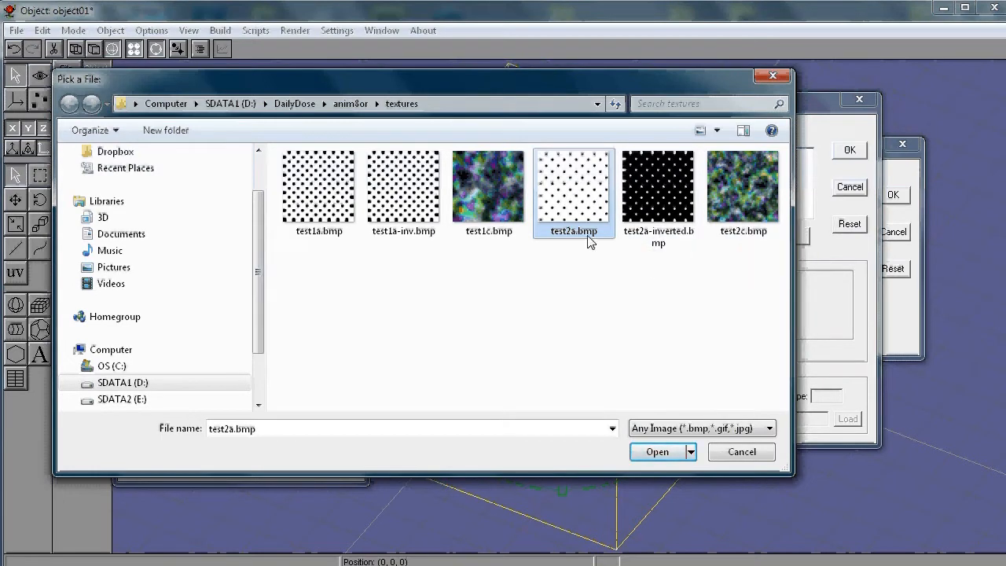
click(665, 454)
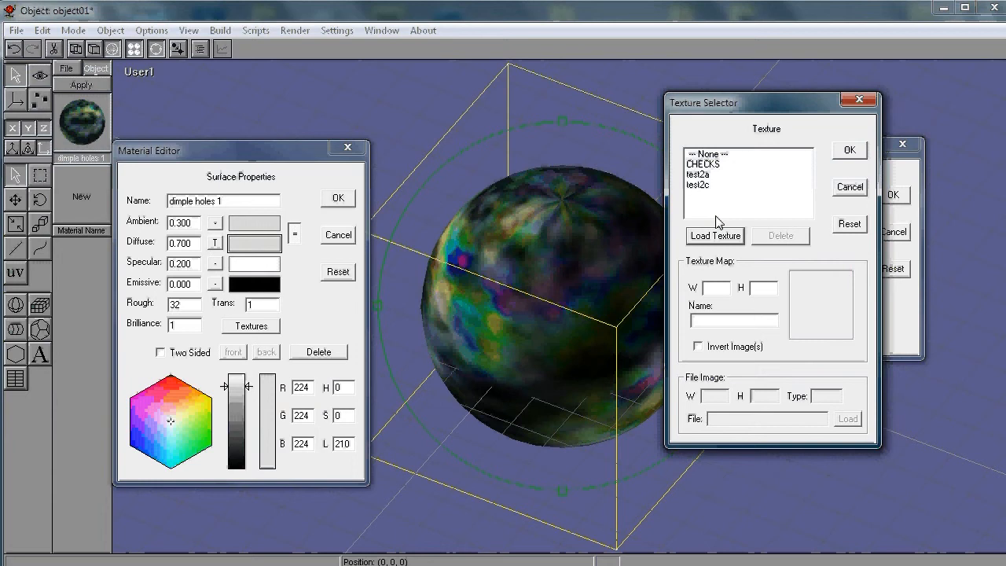
click(698, 174)
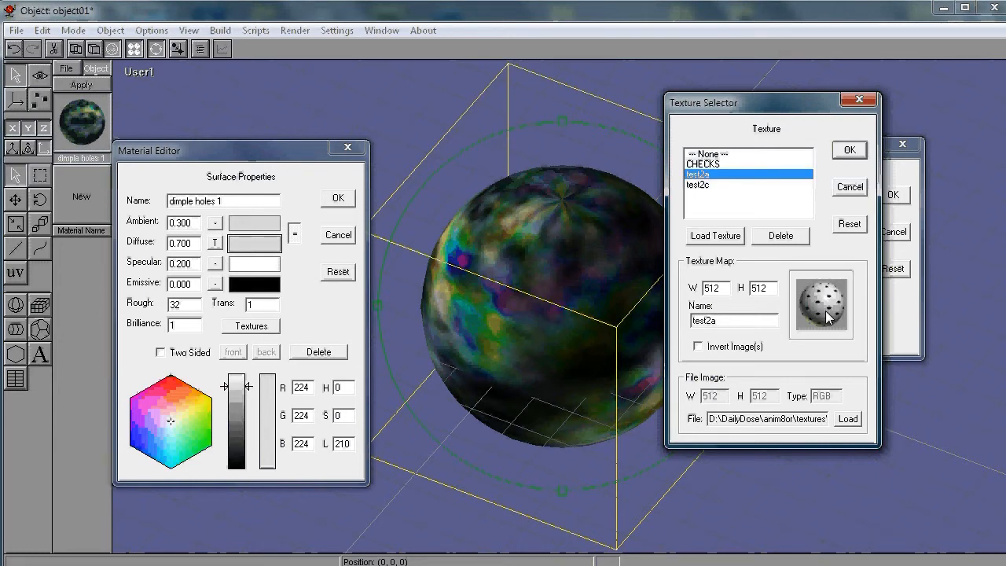
click(850, 149)
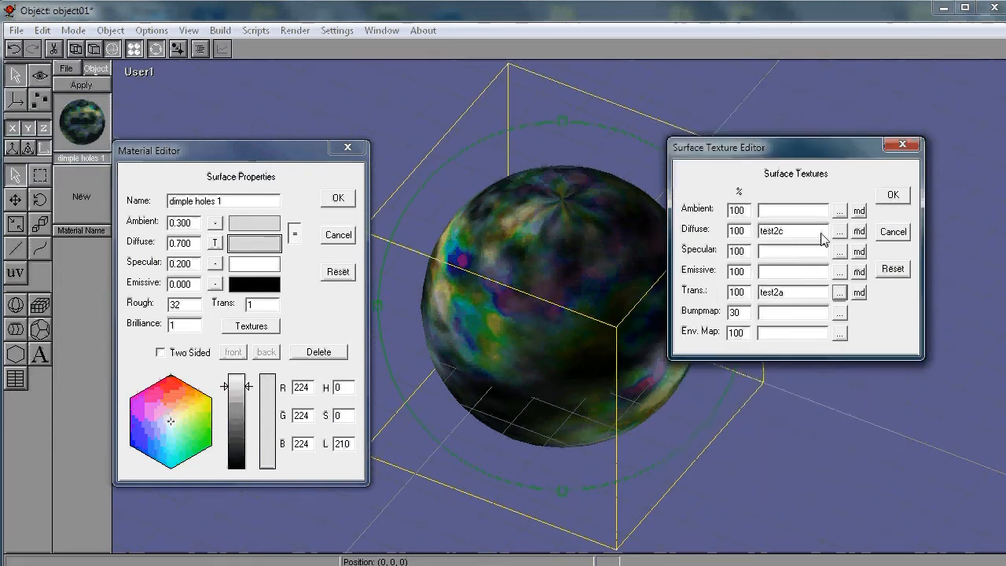
Preview the Lighten blend mode on the diffuse texture test2c and return it to Decal
click(859, 234)
drag(447, 139, 755, 324)
click(653, 387)
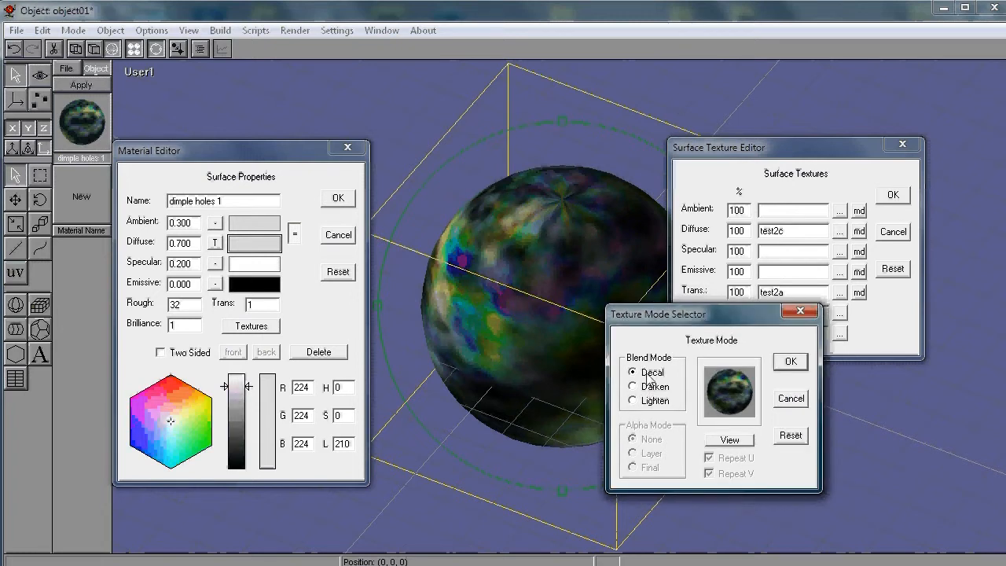
click(646, 398)
click(730, 442)
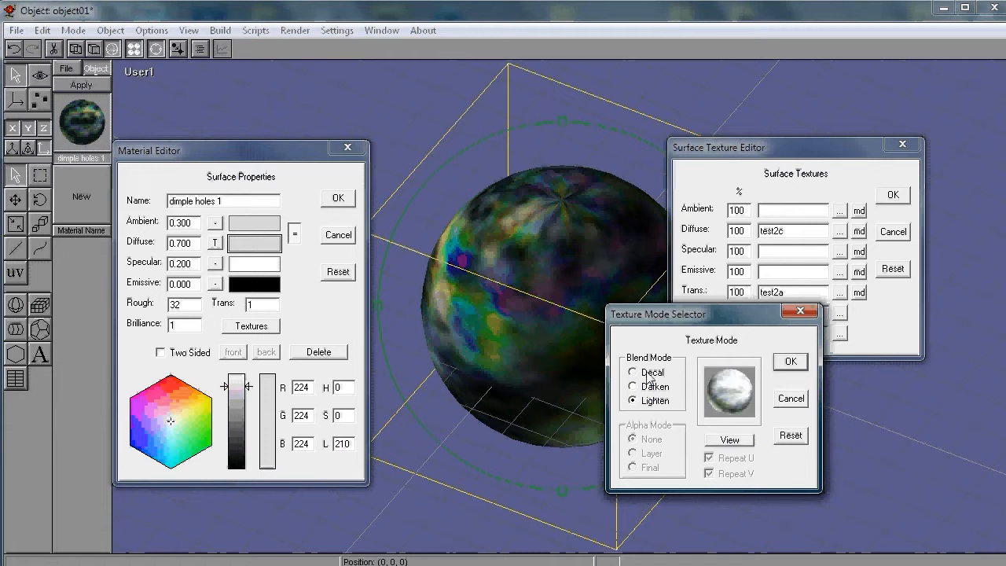
click(648, 375)
click(737, 440)
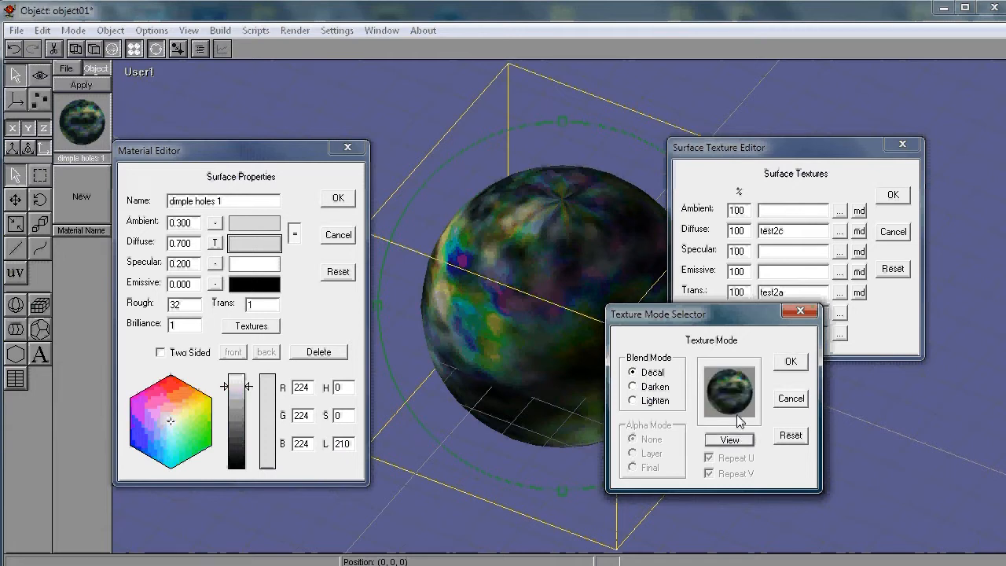
click(791, 363)
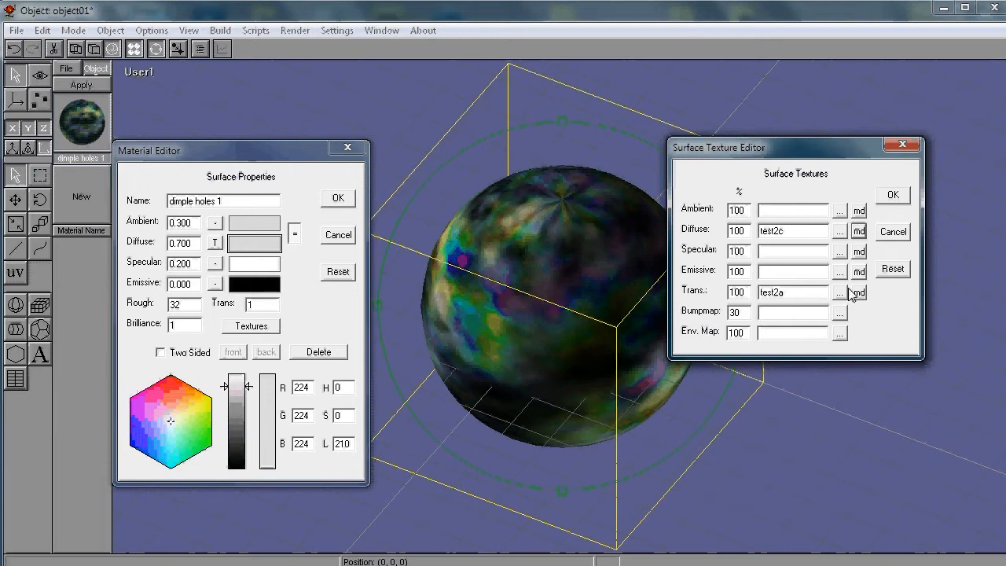
Apply the texture changes to the material and inspect the dots on the sphere from several angles
click(892, 195)
click(338, 197)
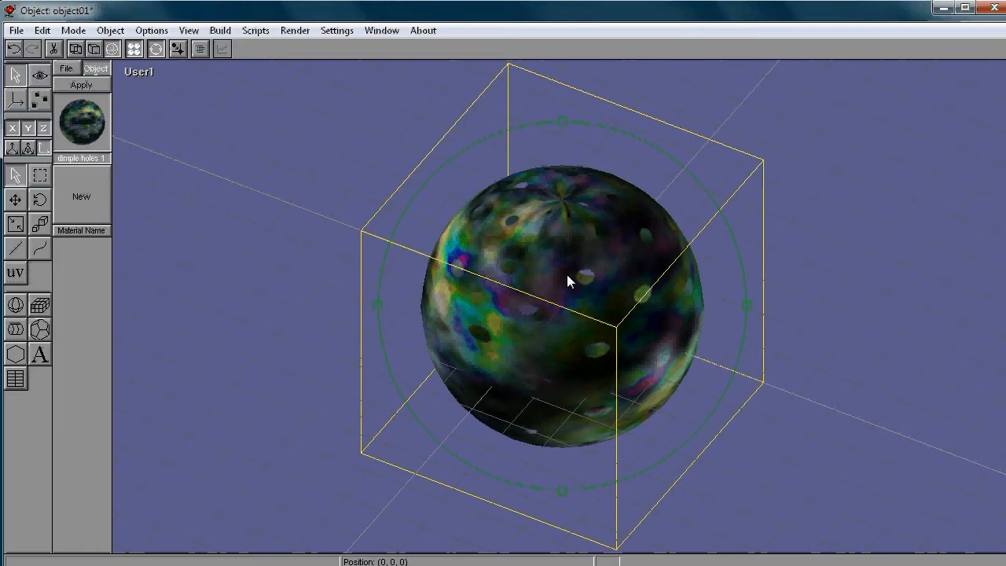
drag(593, 343, 690, 338)
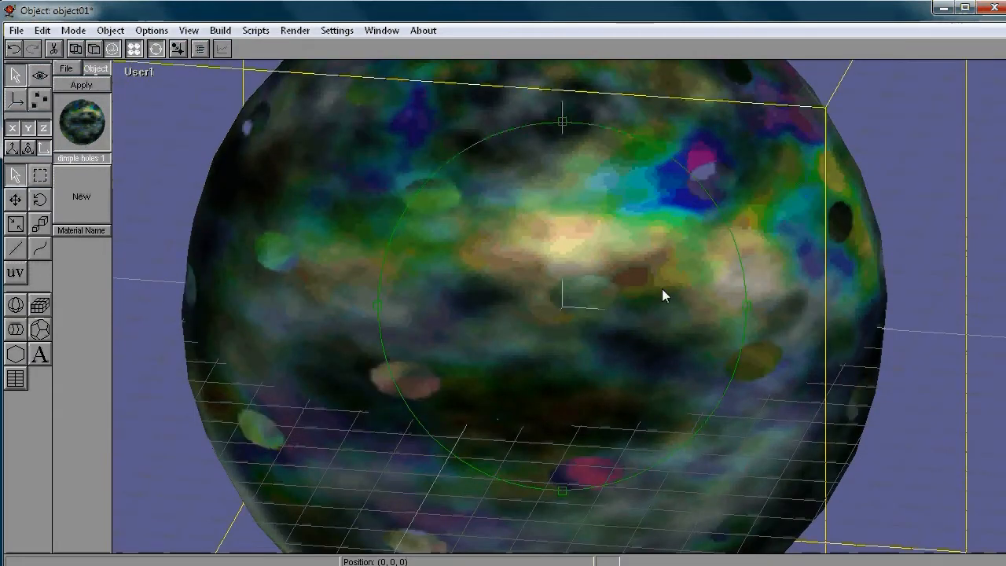
scroll(663, 289, down, 5)
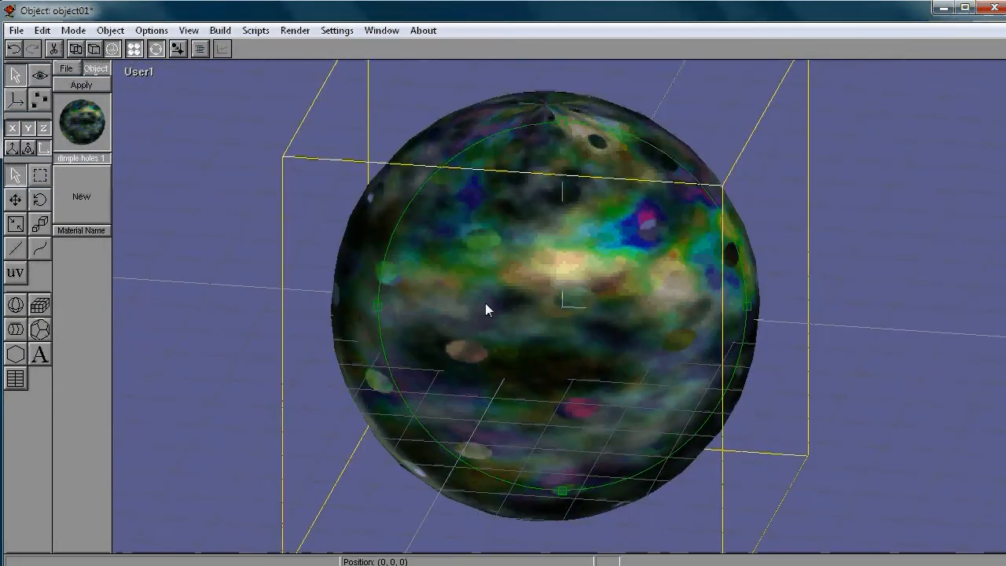
drag(481, 230, 654, 286)
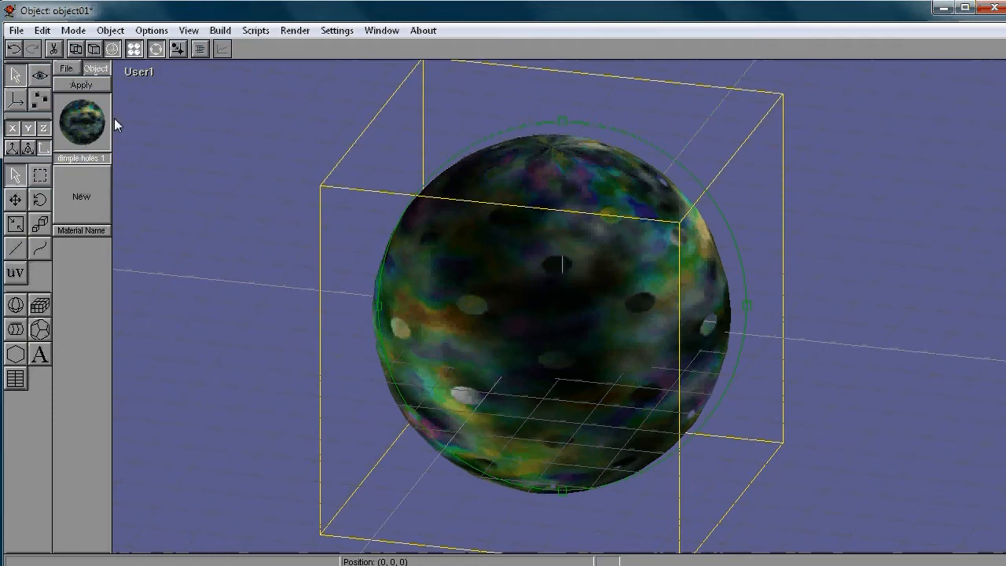
Reopen the dimple holes 1 material's surface textures and load test2a-inverted.bmp for the transparency channel
double_click(76, 122)
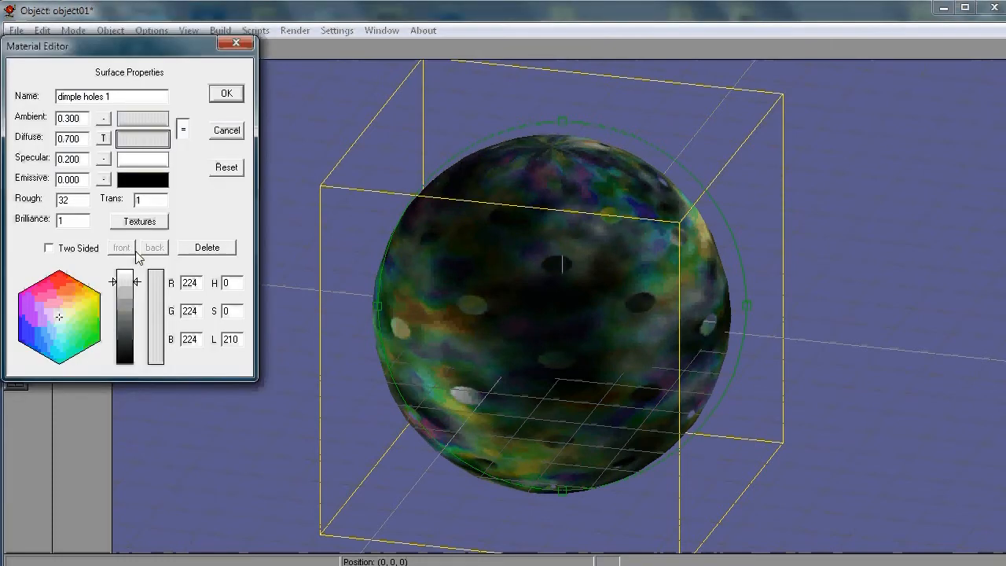
drag(157, 46, 351, 177)
click(336, 339)
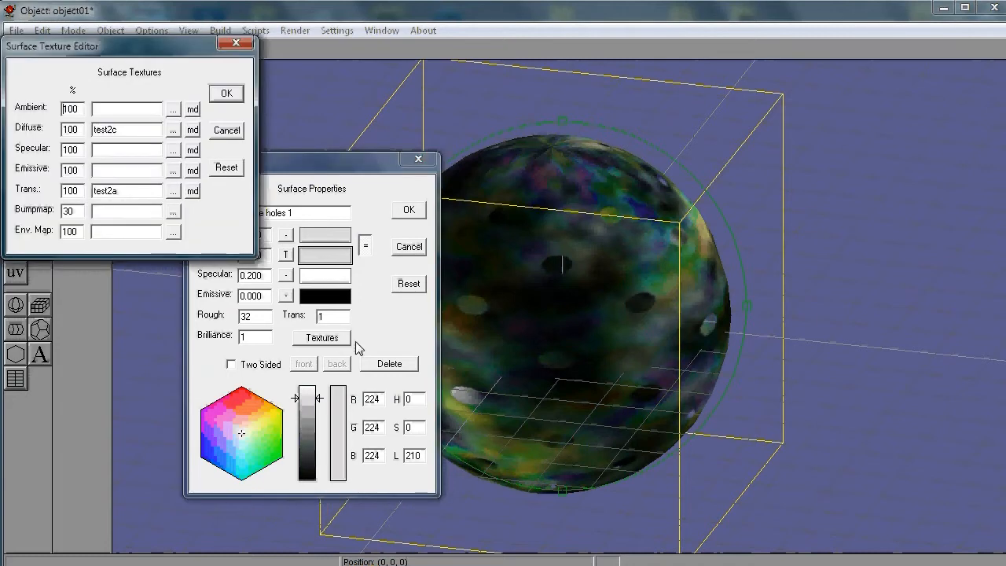
drag(134, 49, 398, 269)
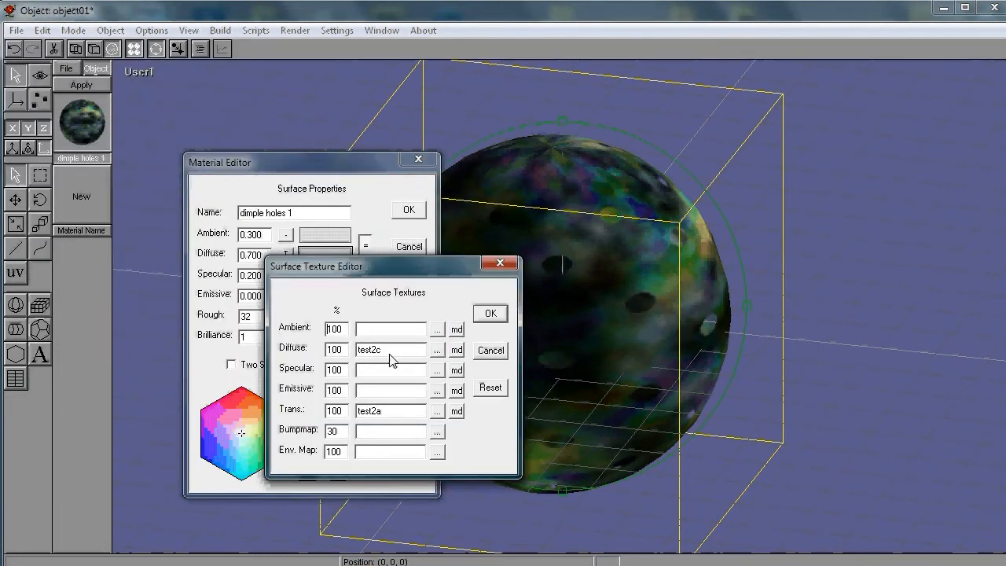
double_click(385, 417)
click(437, 411)
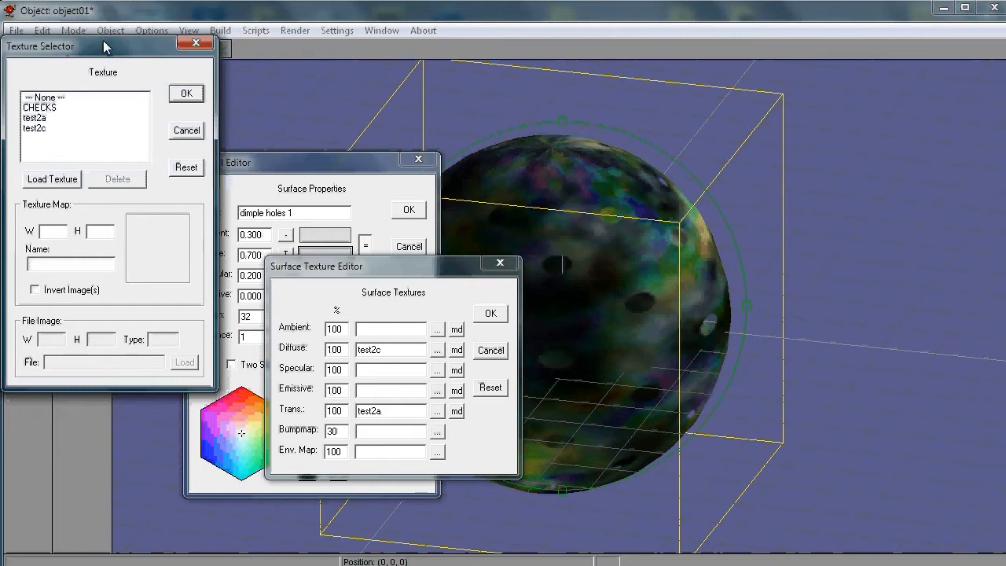
click(52, 177)
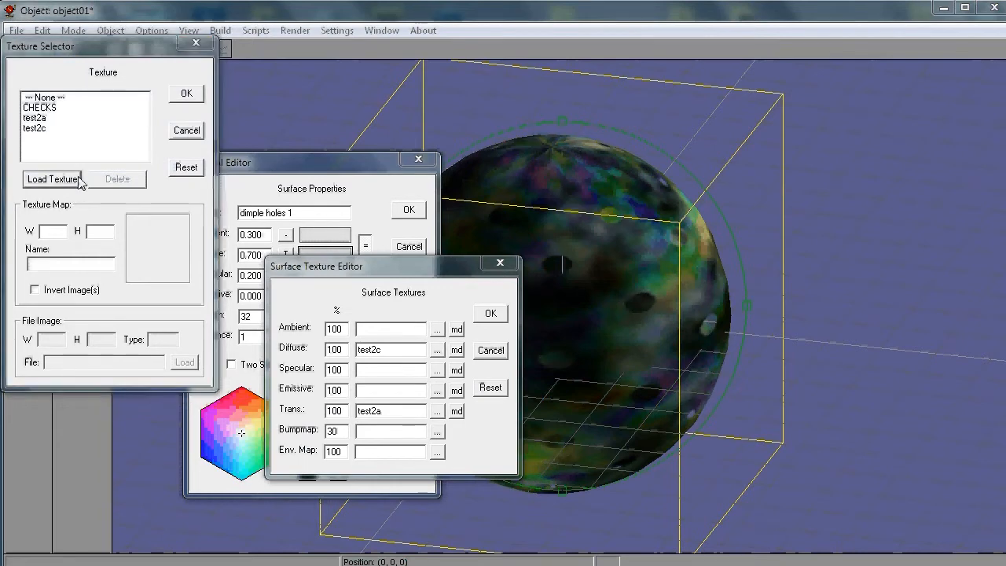
click(679, 206)
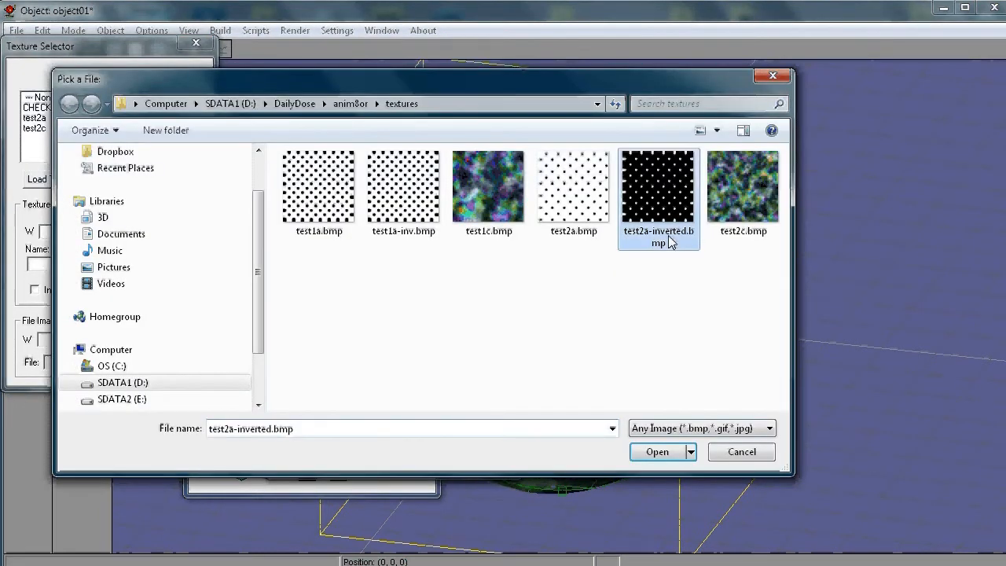
click(657, 452)
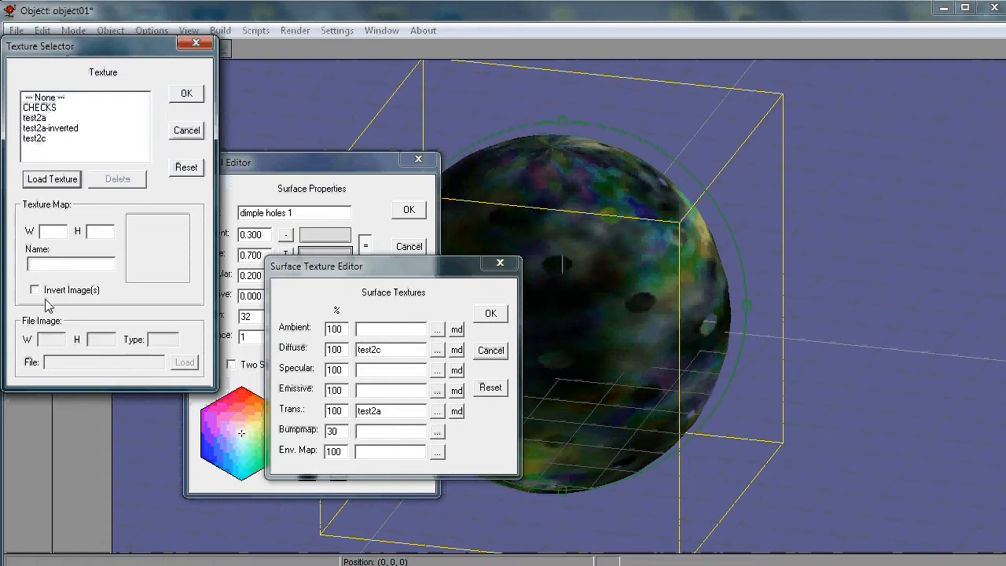
Assign test2a-inverted as the material's transparency texture
click(186, 93)
click(621, 394)
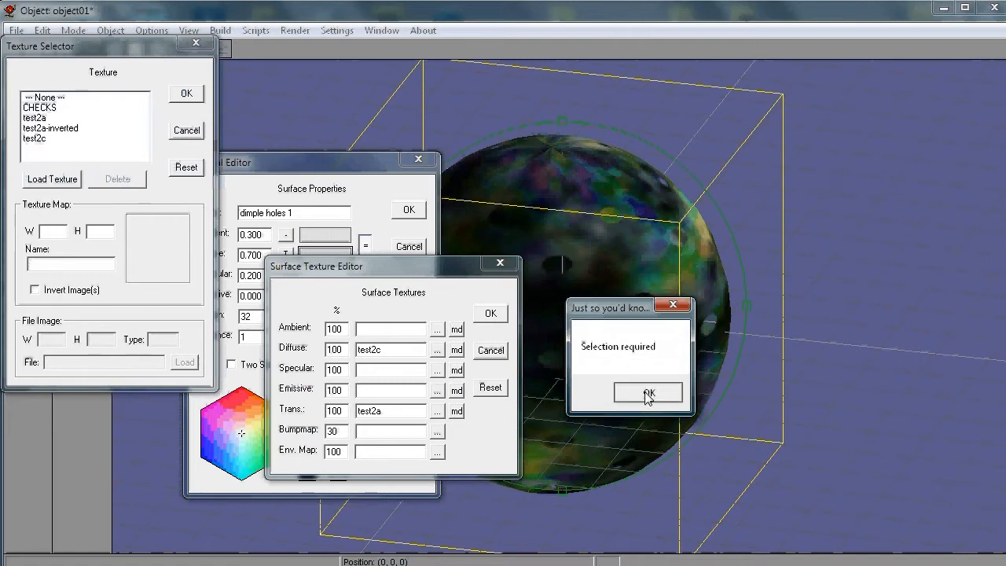
click(47, 128)
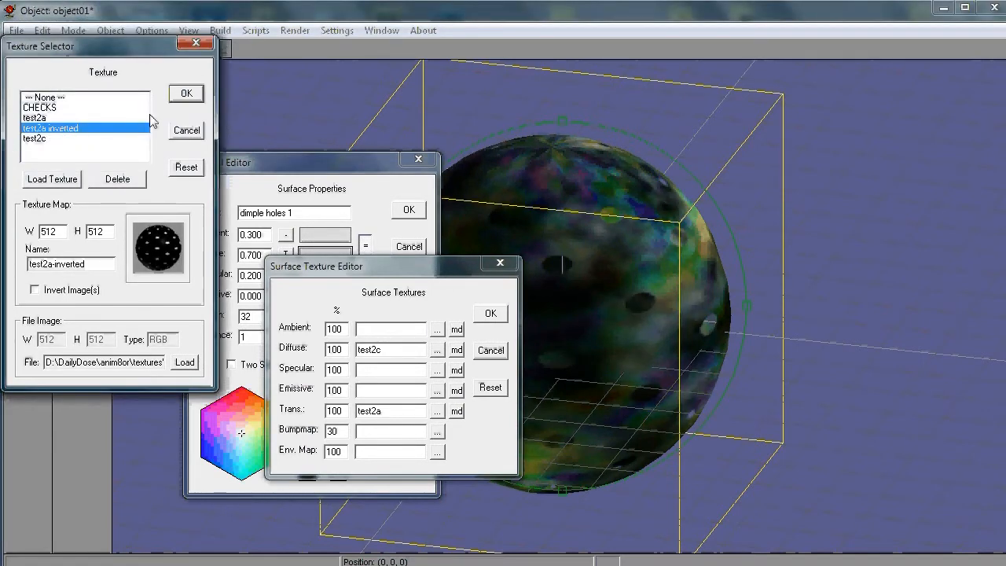
click(187, 94)
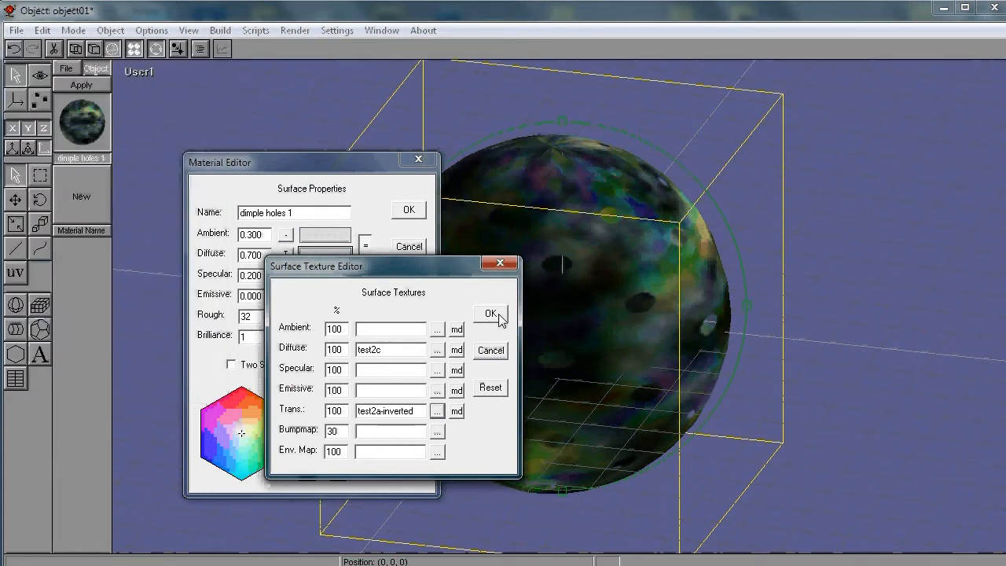
Preview the Lighten blend mode on the transparency texture test2a-inverted and return it to Decal
click(455, 411)
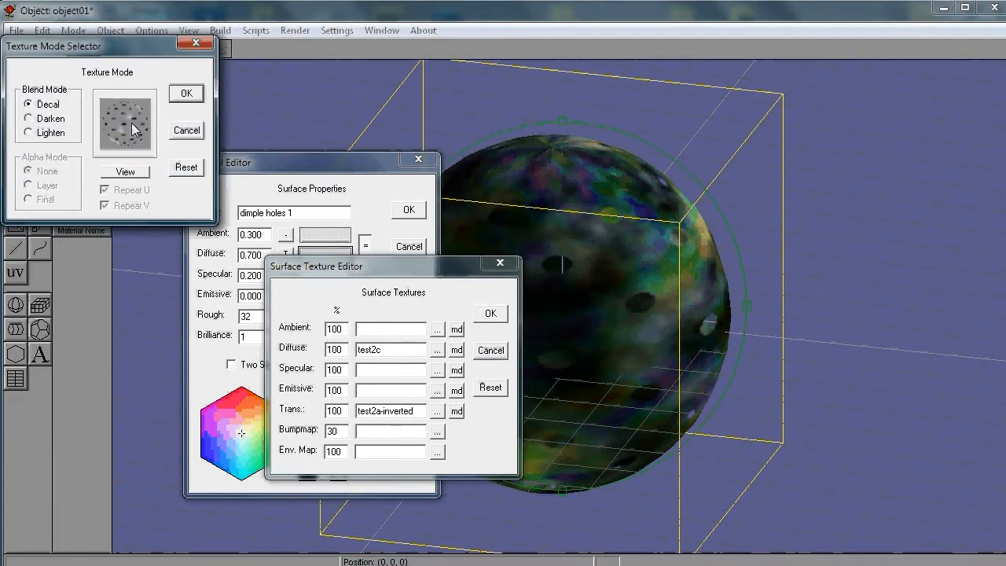
click(143, 175)
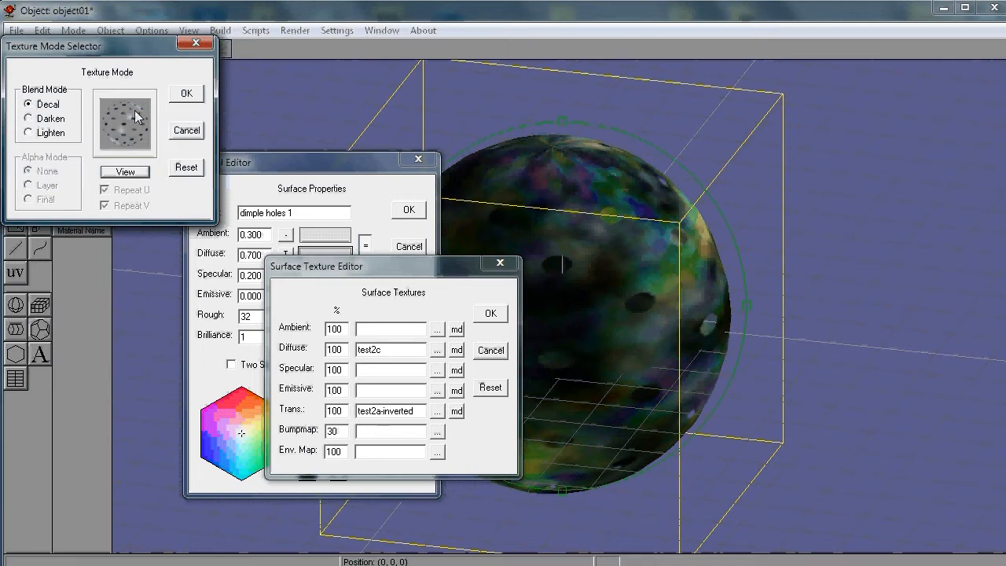
click(48, 119)
click(52, 133)
click(134, 171)
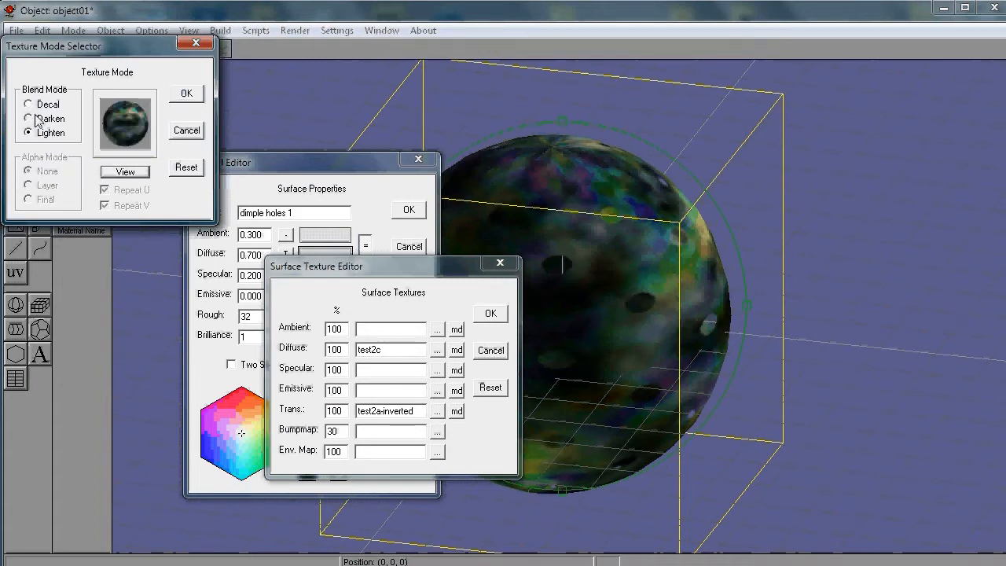
click(29, 104)
click(114, 171)
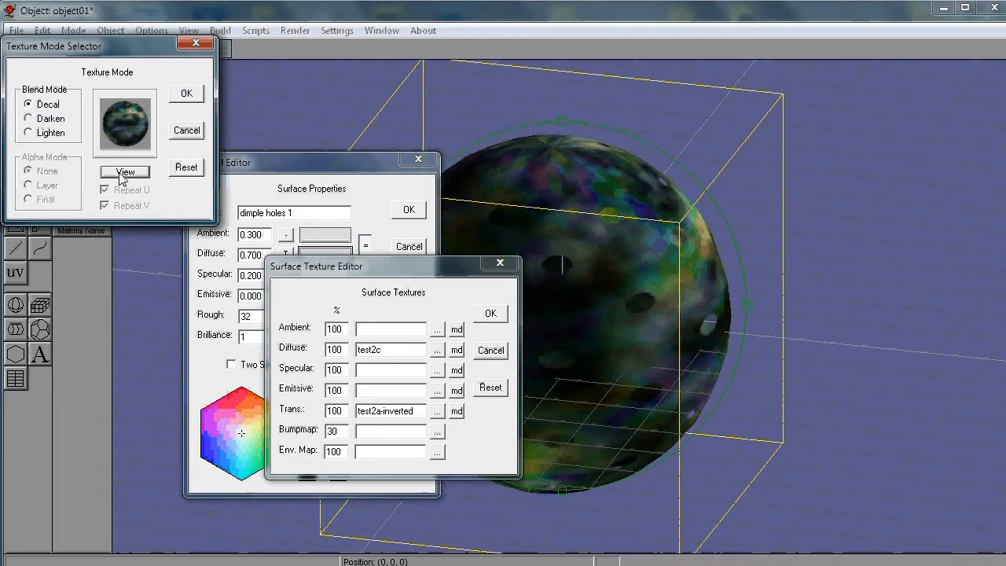
click(186, 94)
Apply the transparency texture to the dimple holes 1 material and inspect the sphere from several angles
click(489, 313)
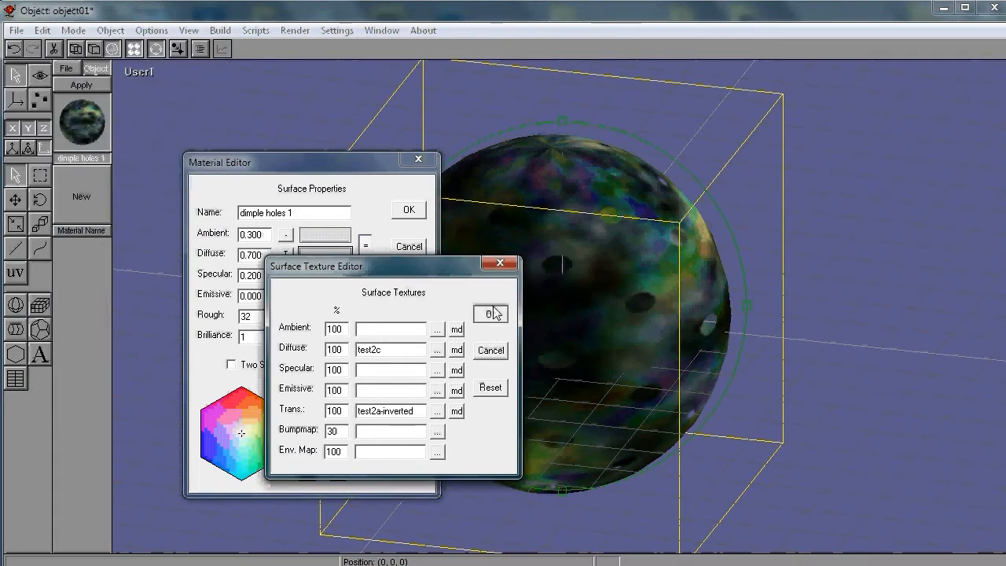
click(409, 209)
drag(614, 350, 340, 221)
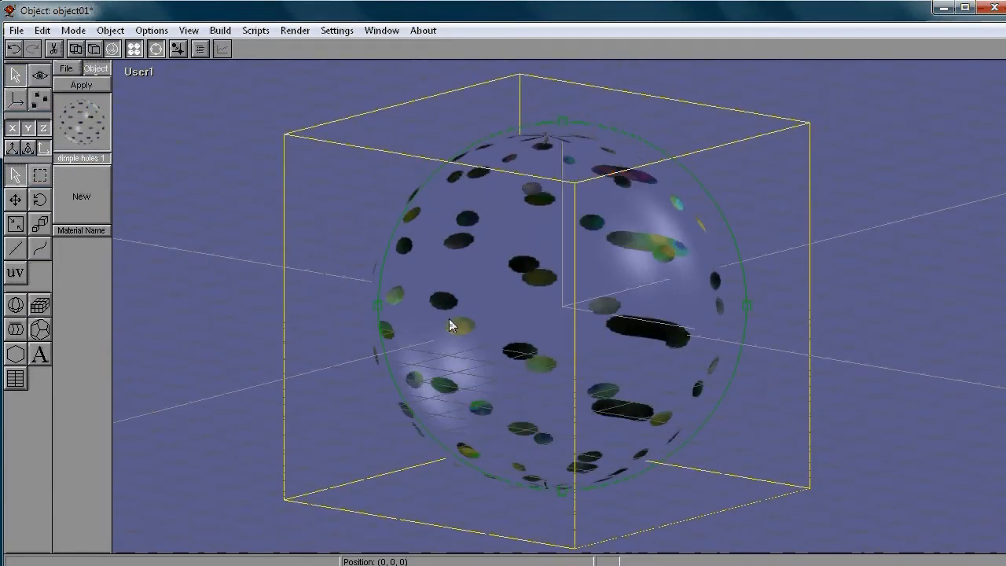
drag(449, 318, 526, 412)
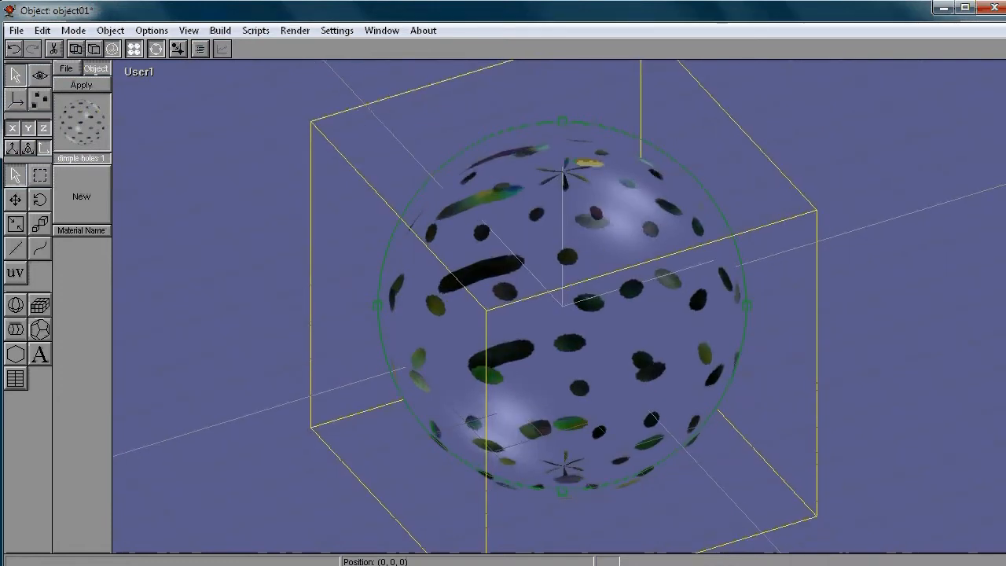
Switch to Howler and bring the stored colour plasma image onto the canvas
mouse_move(705, 565)
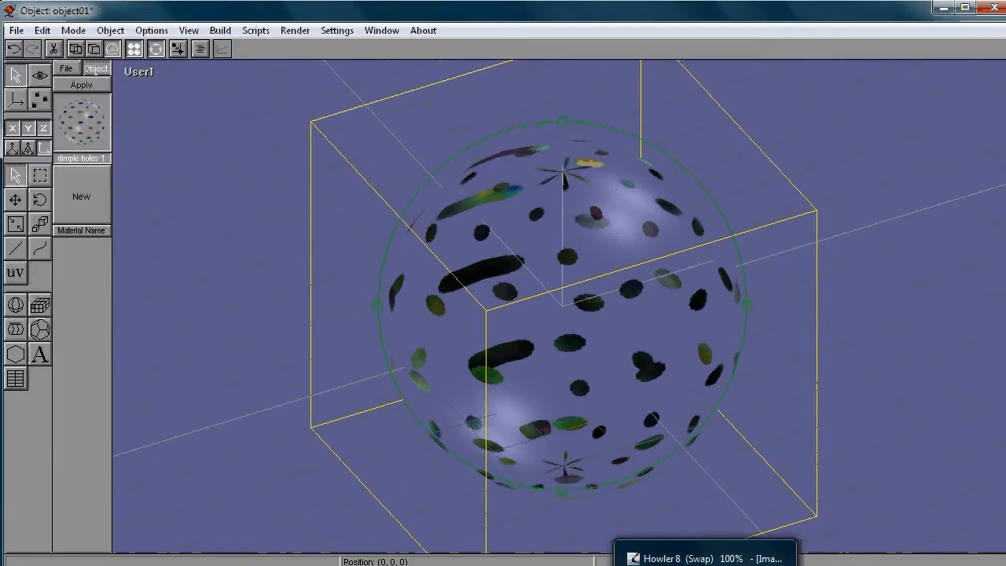
click(705, 558)
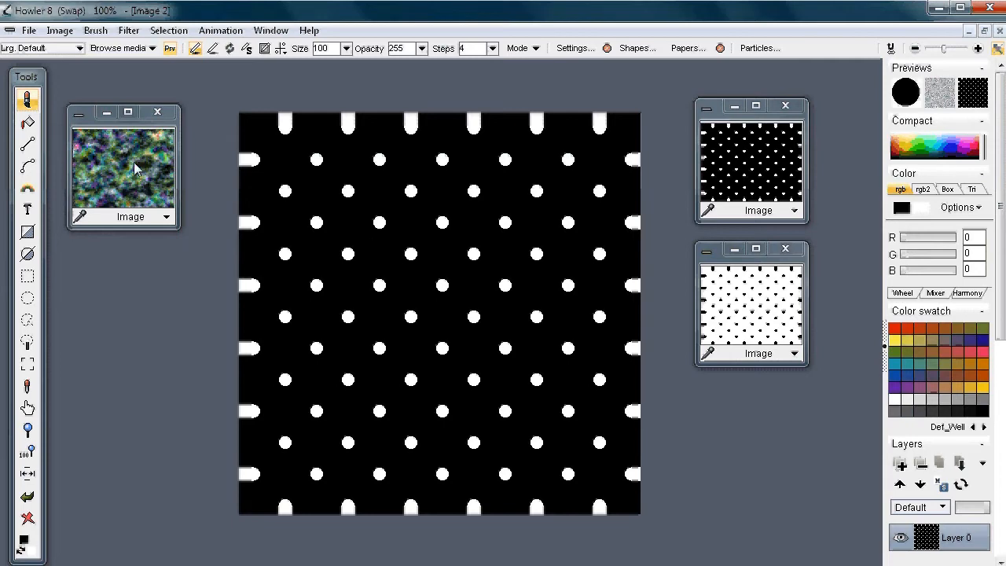
click(110, 154)
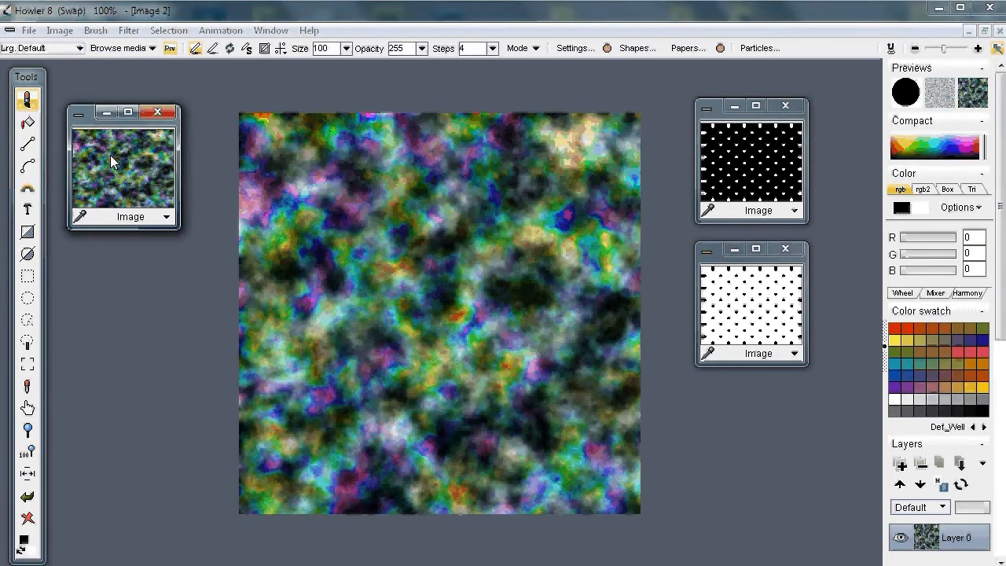
Convert the plasma image to greyscale by exposing it through a yellow-orange lens
click(60, 30)
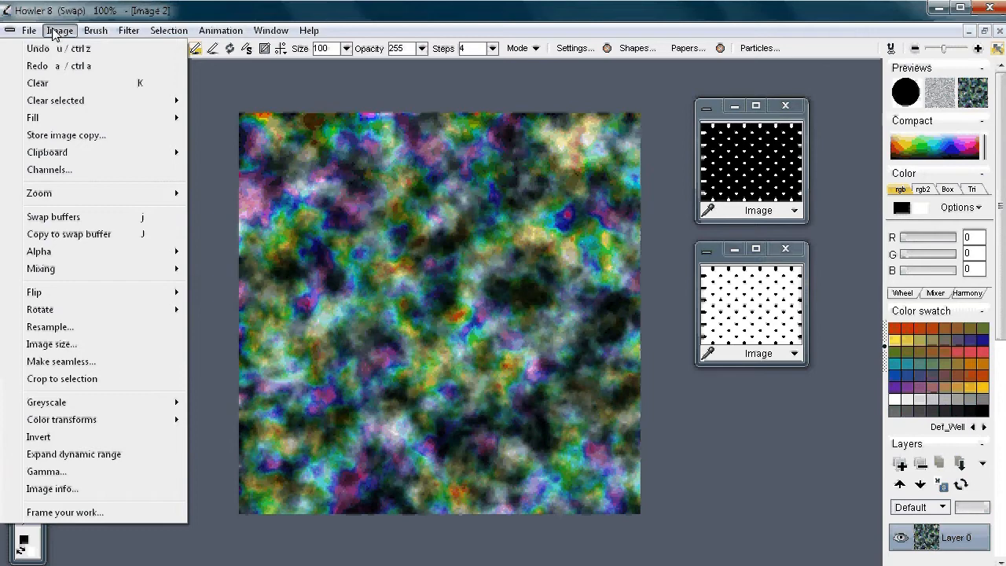
mouse_move(58, 35)
mouse_move(93, 407)
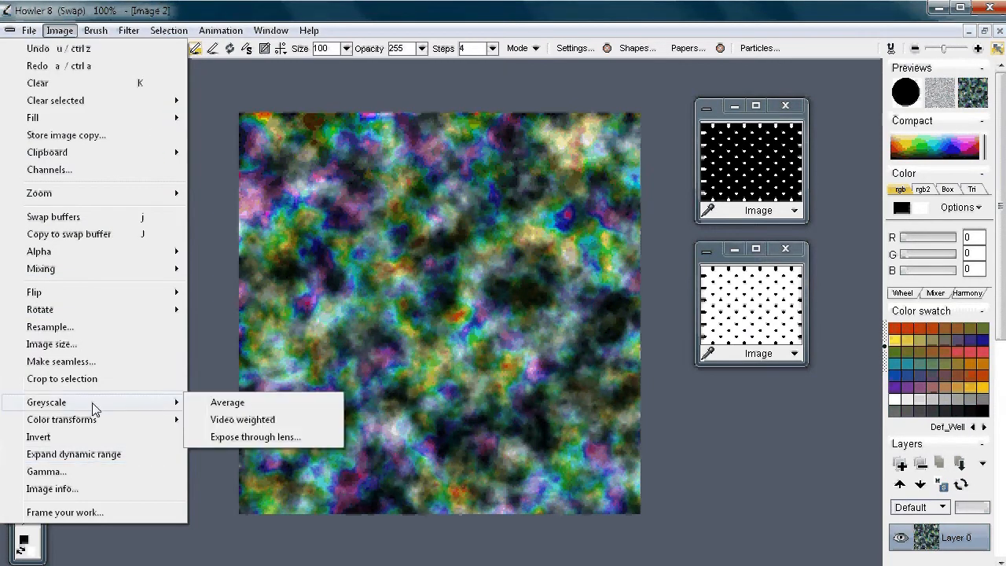
click(267, 436)
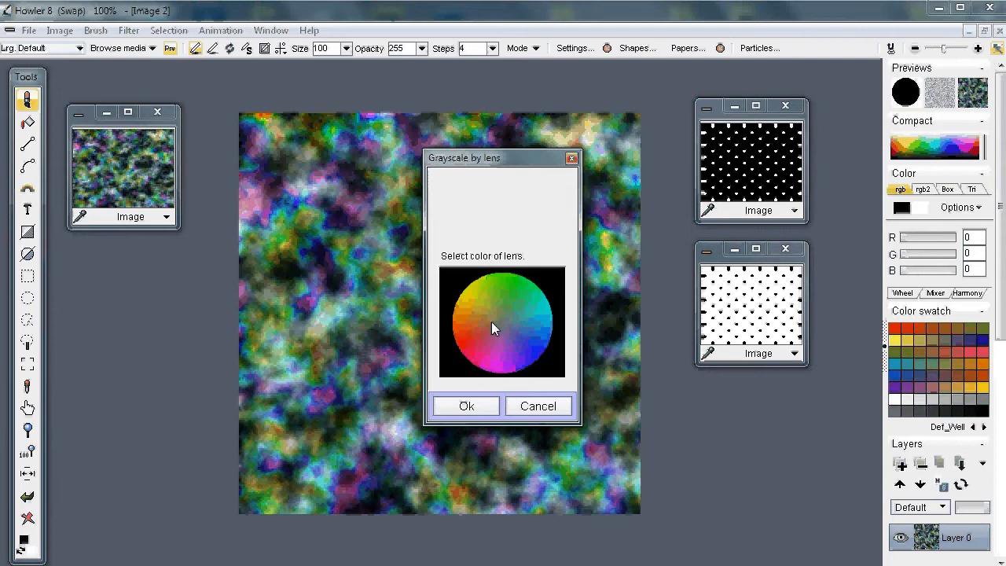
click(491, 311)
drag(464, 158, 88, 222)
drag(149, 363, 90, 375)
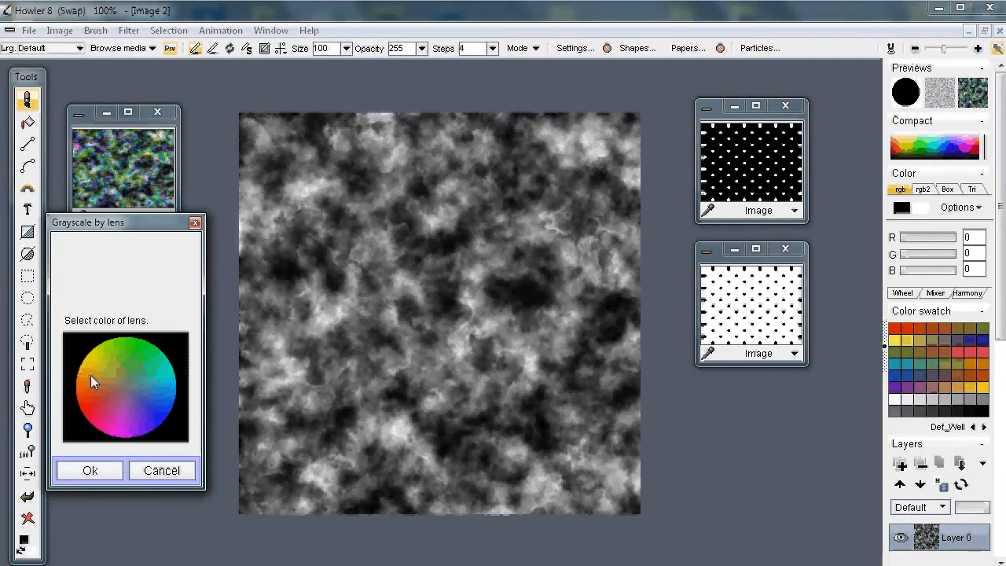
click(89, 471)
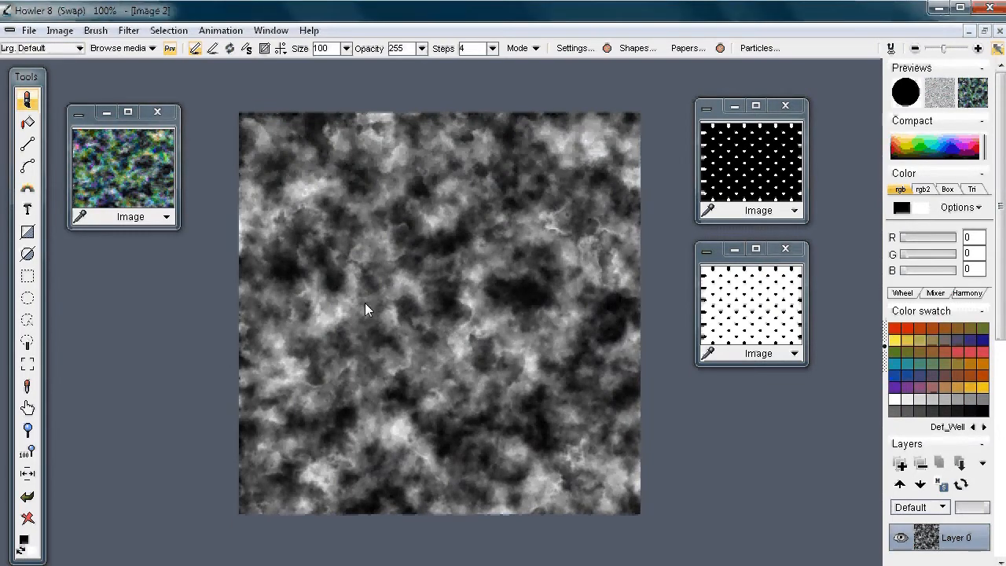
Examine the light and dark transitions of the greyscale plasma up close and as a whole
drag(365, 303, 546, 300)
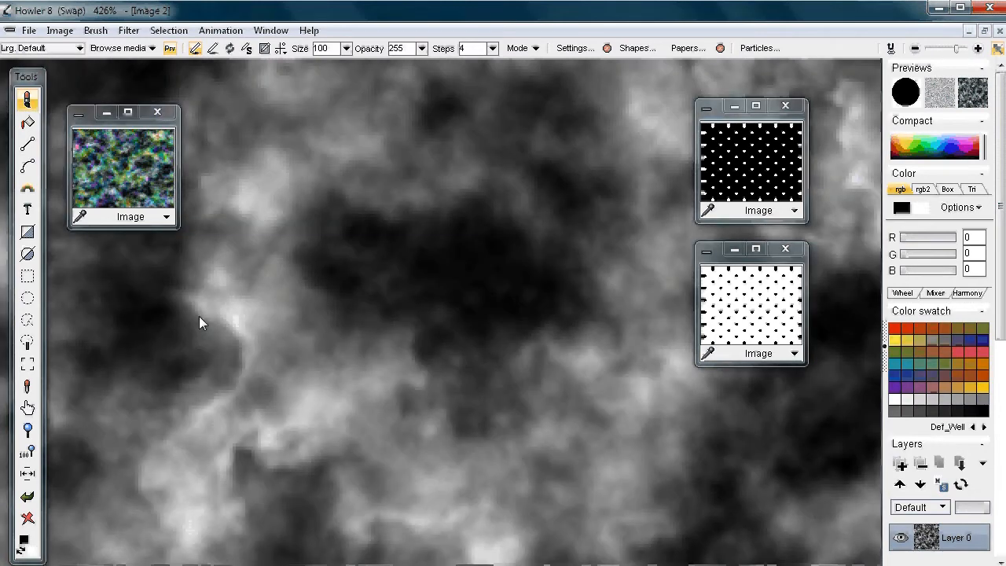
drag(199, 315, 192, 316)
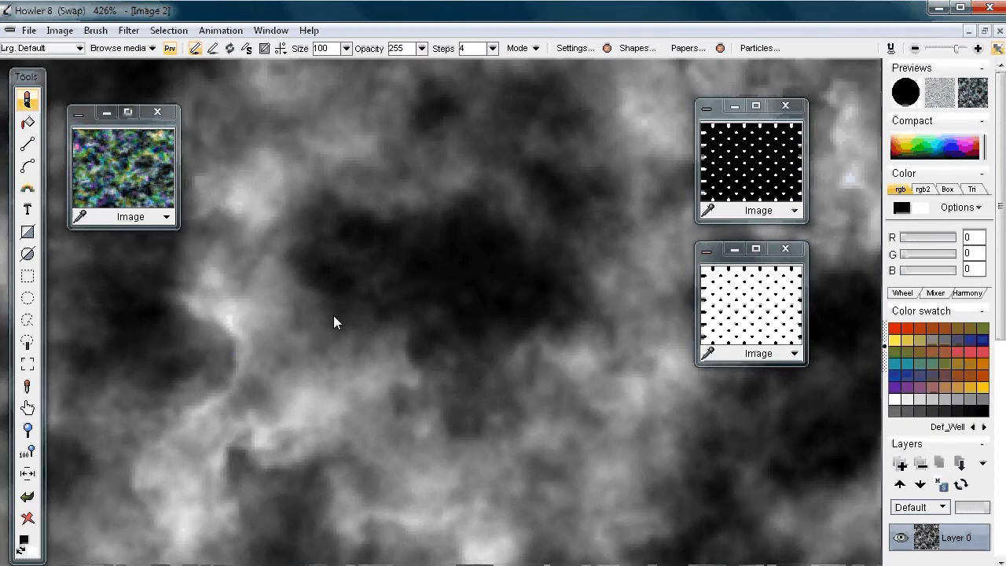
drag(333, 316, 520, 245)
scroll(521, 244, down, 5)
scroll(396, 283, up, 1)
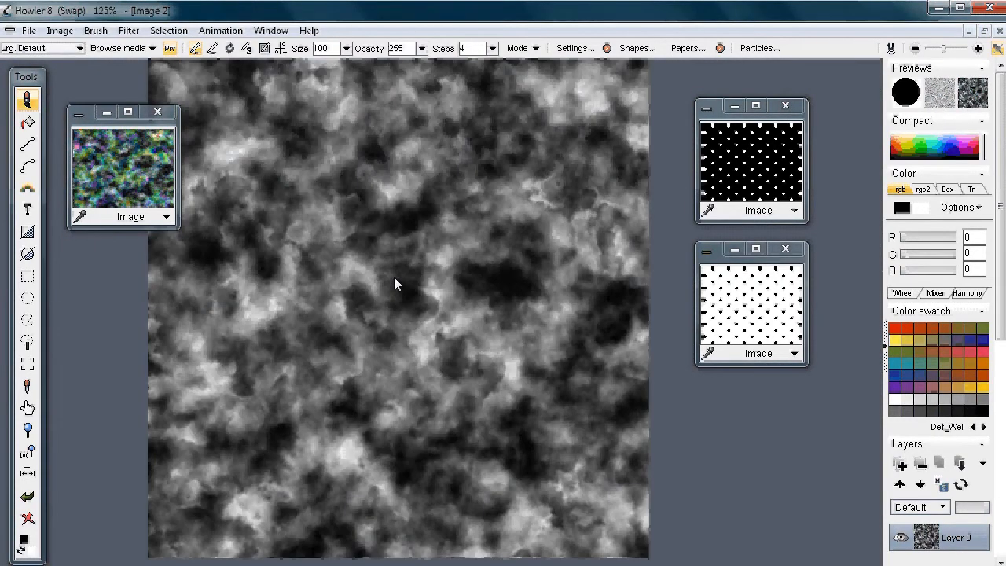
scroll(394, 276, down, 1)
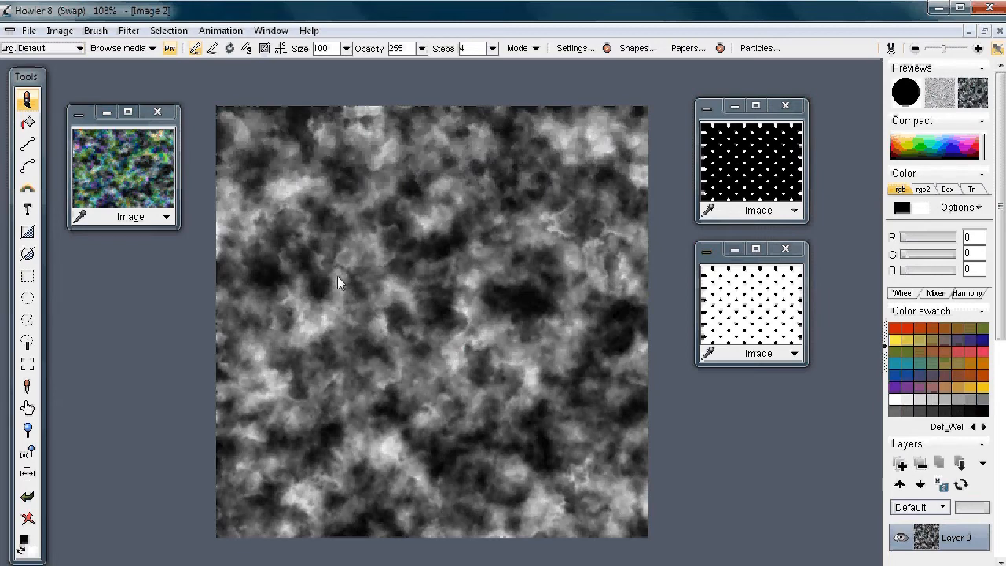
Recall the stored black dots on white, soften them with an Approximate Gaussian blur, and expand the image's dynamic range
click(773, 301)
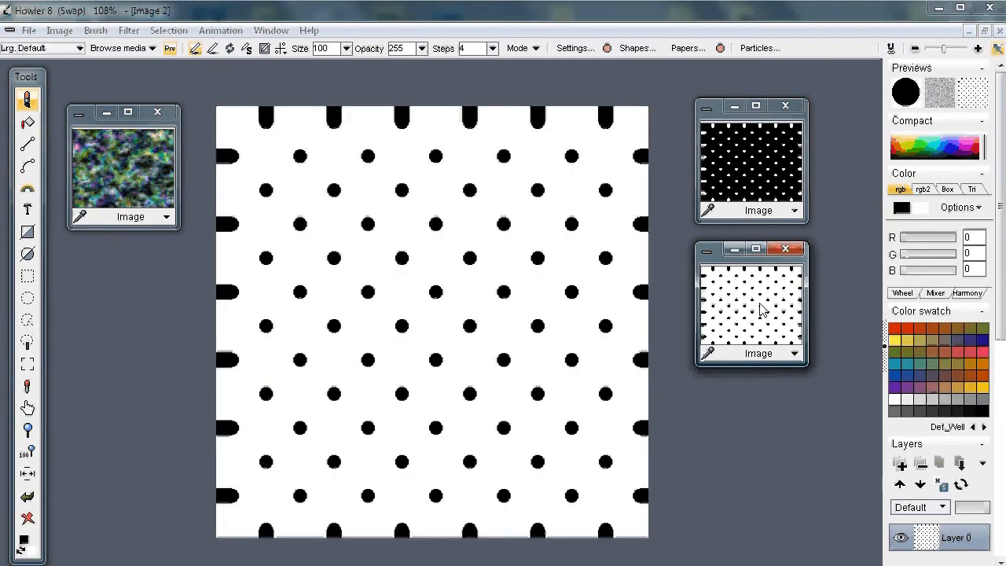
click(129, 31)
mouse_move(118, 107)
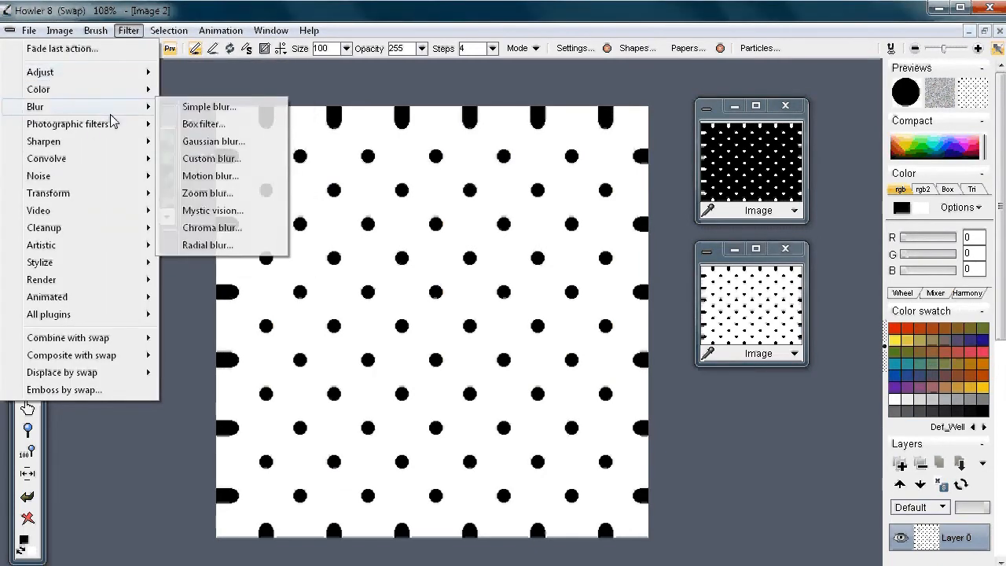
click(215, 142)
mouse_move(513, 247)
mouse_down()
mouse_move(544, 249)
mouse_move(500, 247)
mouse_move(518, 247)
mouse_up()
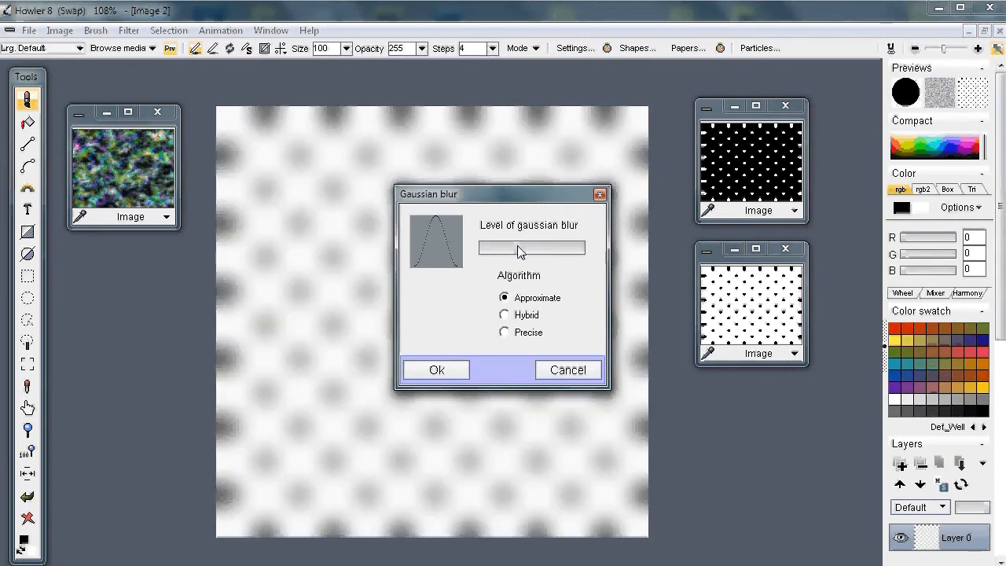
click(454, 371)
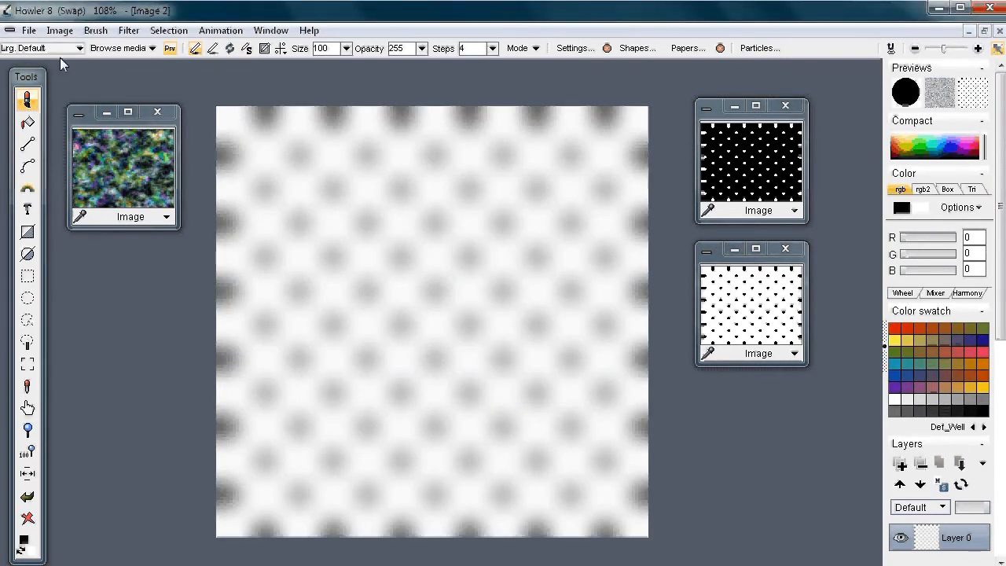
click(60, 30)
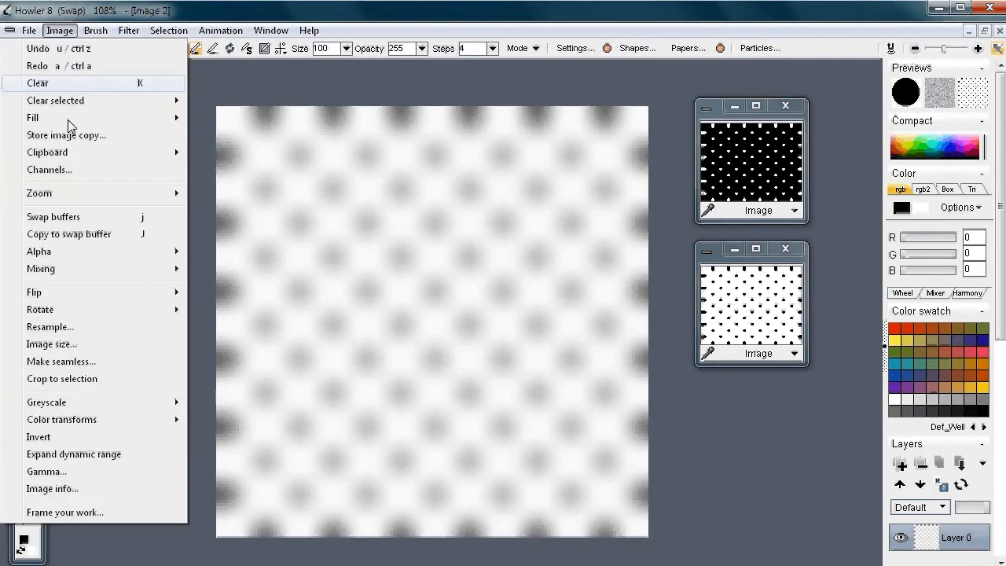
click(107, 456)
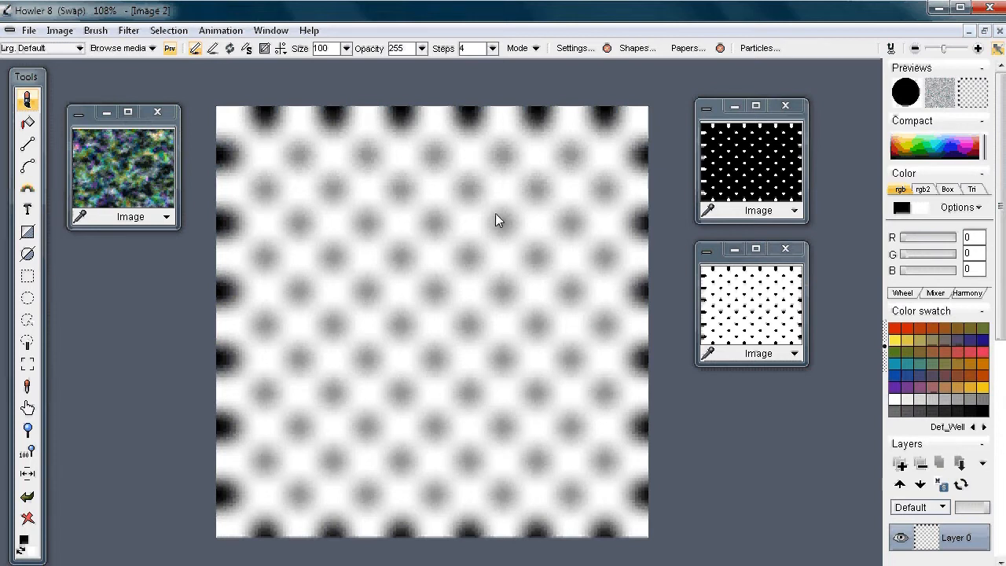
Save the blurred dots through the General file converter as test2a-smoothed.bmp in the textures folder
click(30, 31)
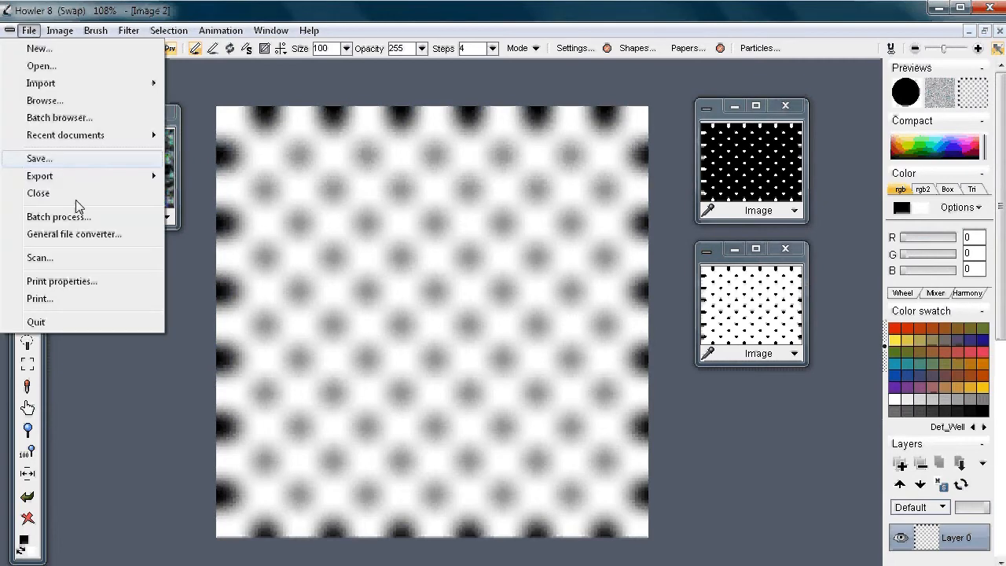
click(73, 233)
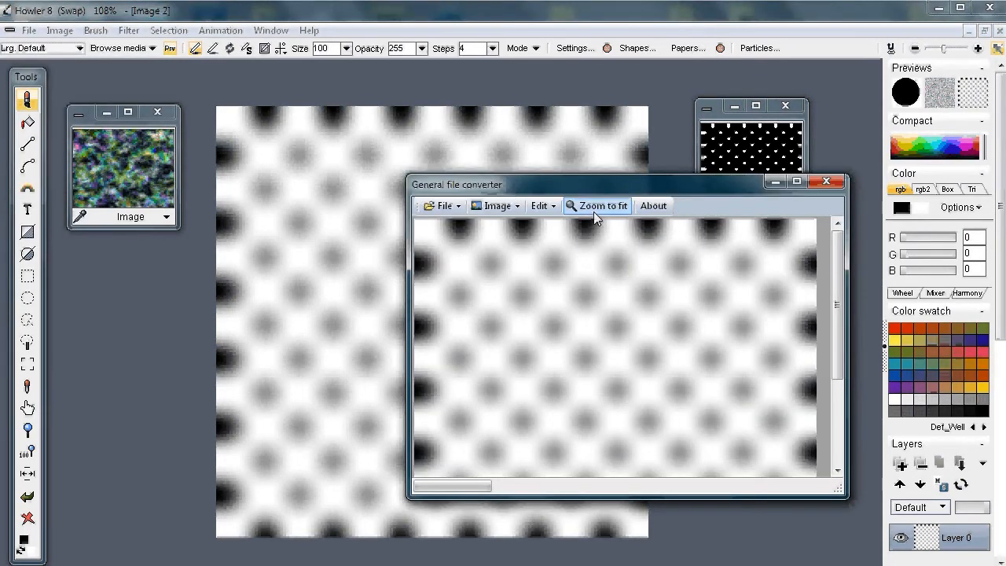
click(594, 212)
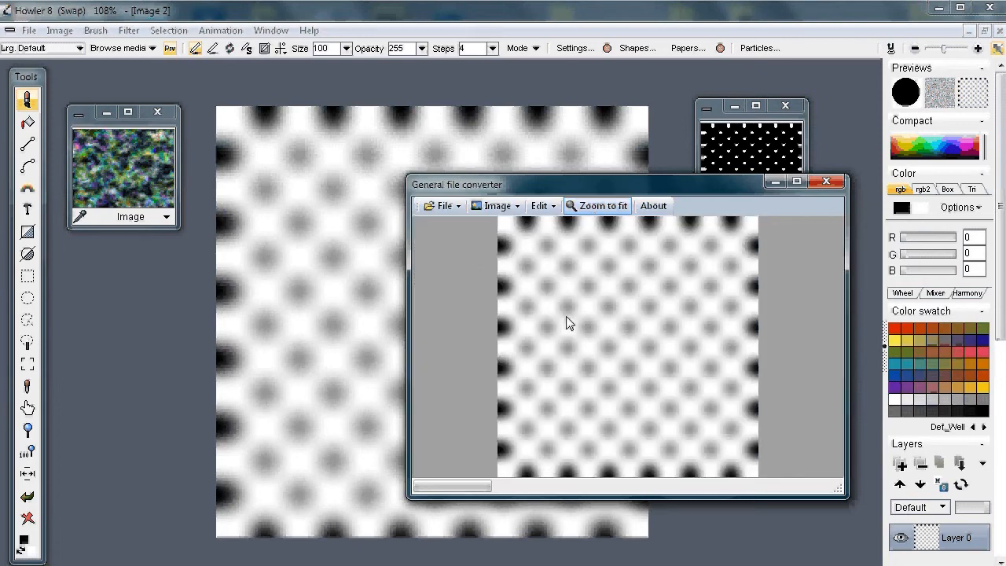
click(444, 207)
click(486, 324)
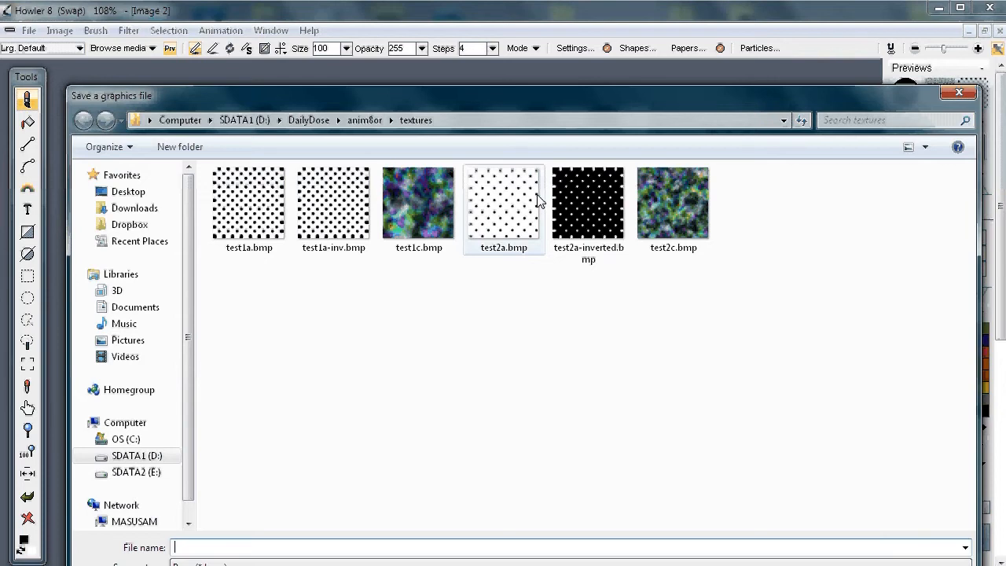
click(538, 200)
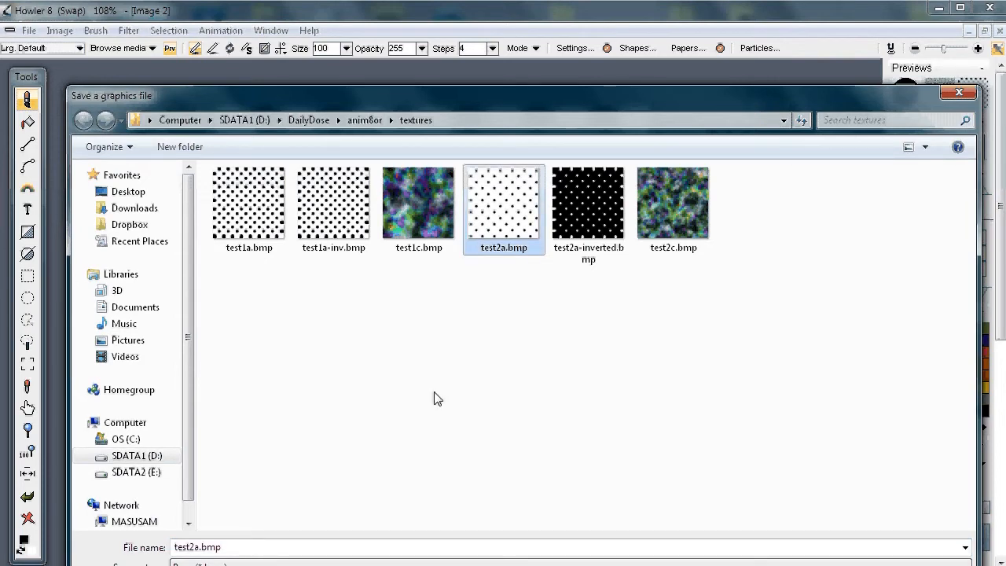
click(199, 547)
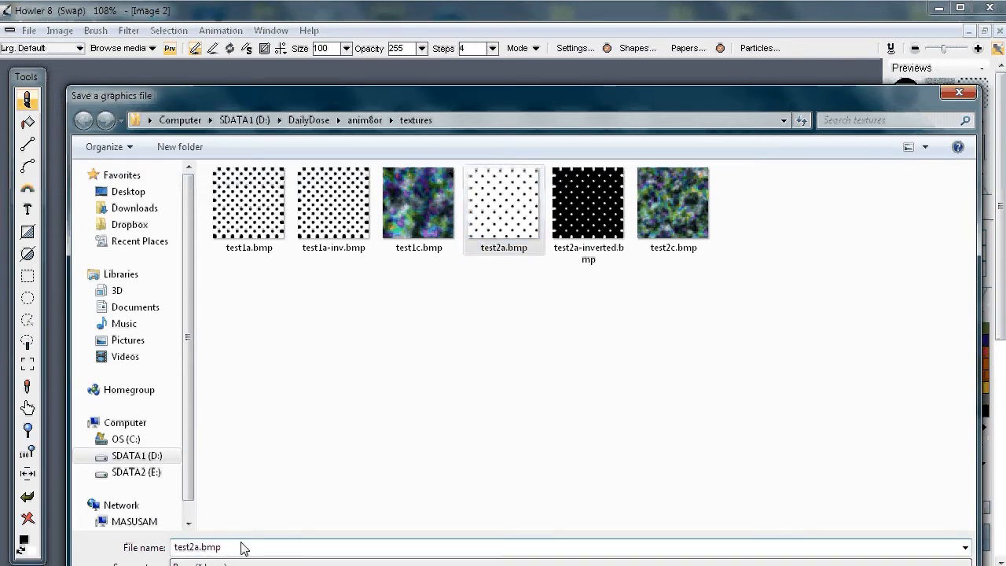
text(-)
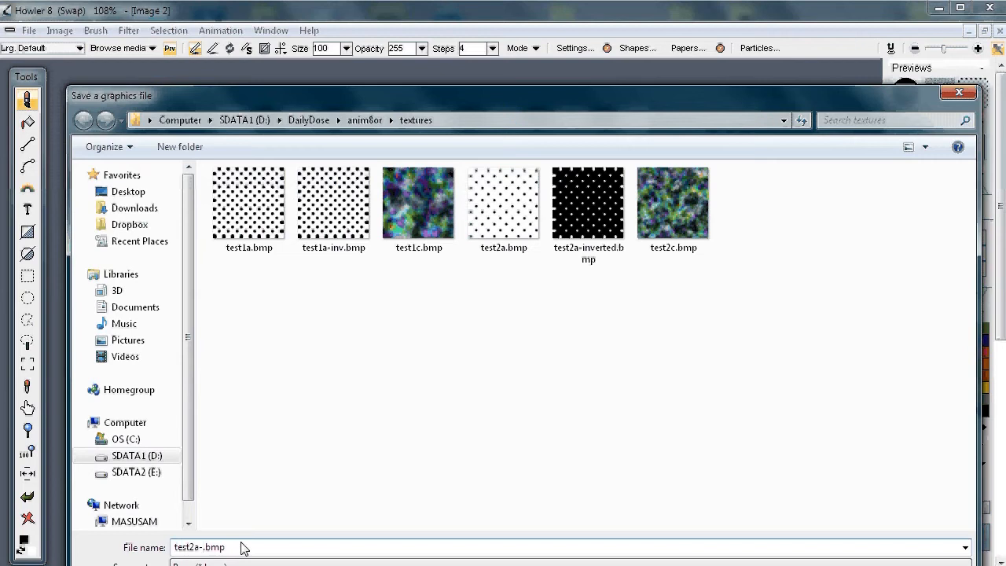
text(smoothed)
key(Return)
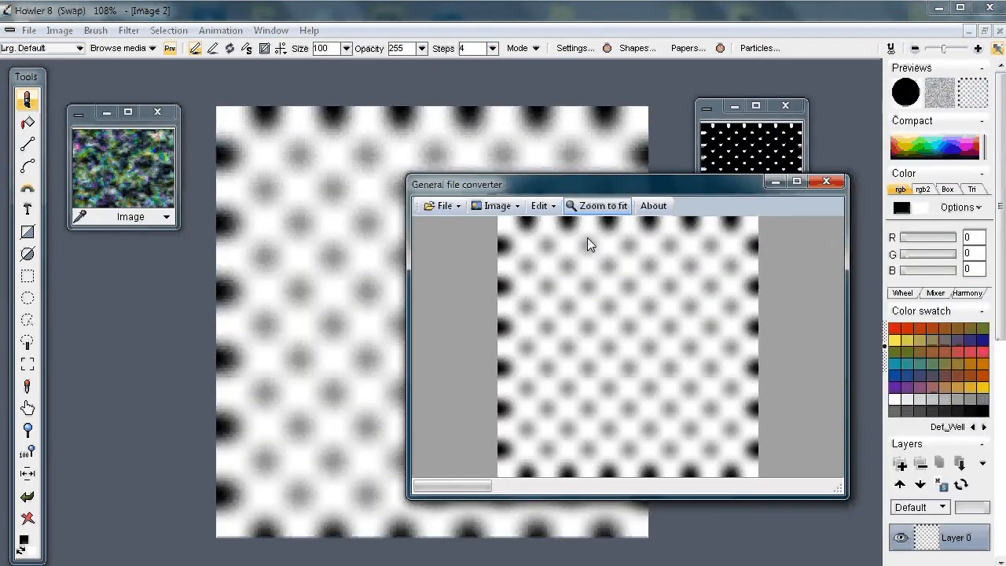
Close the file converter, switch to Anim8or, and start a new material with its surface texture settings open
click(934, 30)
click(938, 8)
click(825, 181)
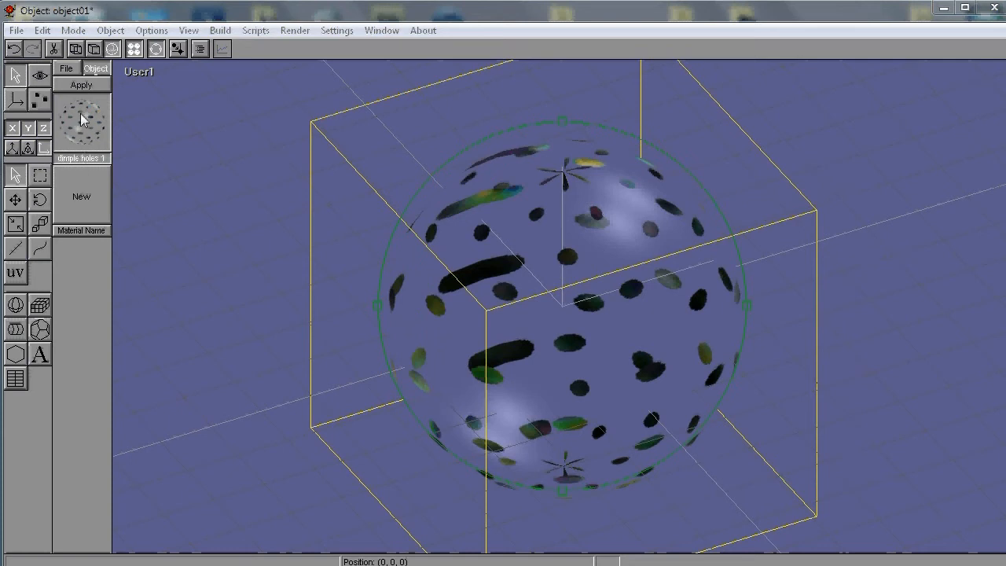
click(81, 115)
click(88, 197)
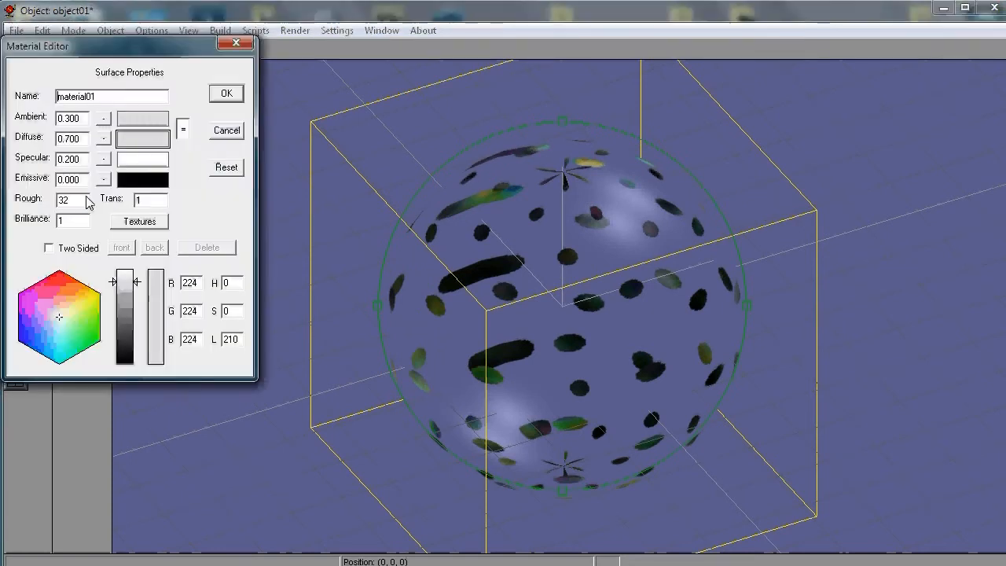
drag(134, 51, 298, 126)
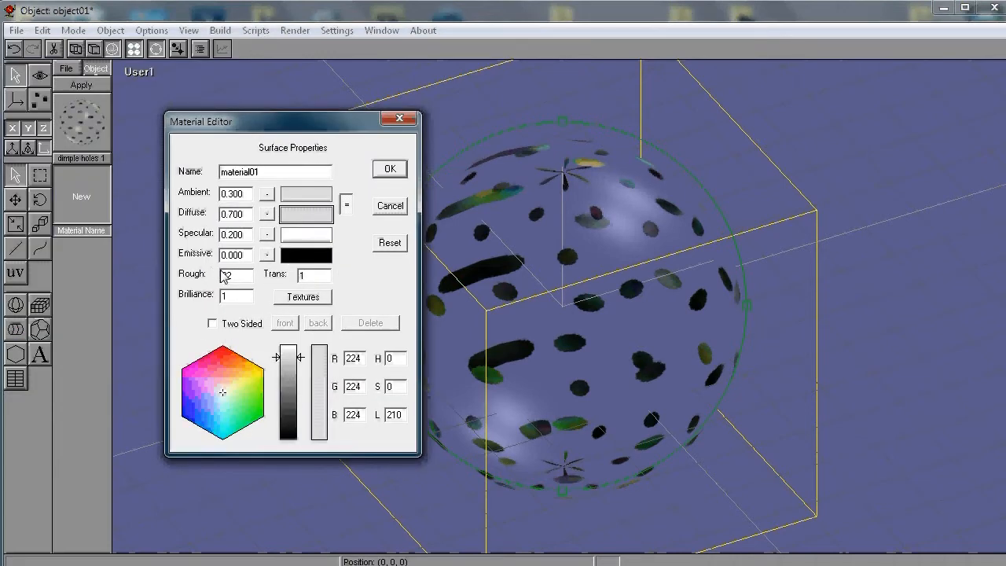
click(313, 298)
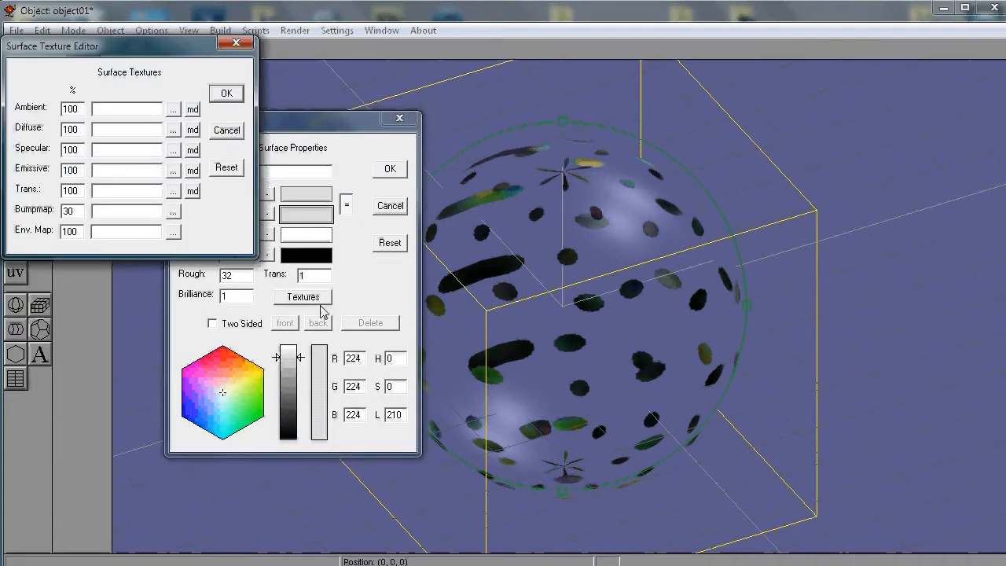
drag(152, 50, 461, 220)
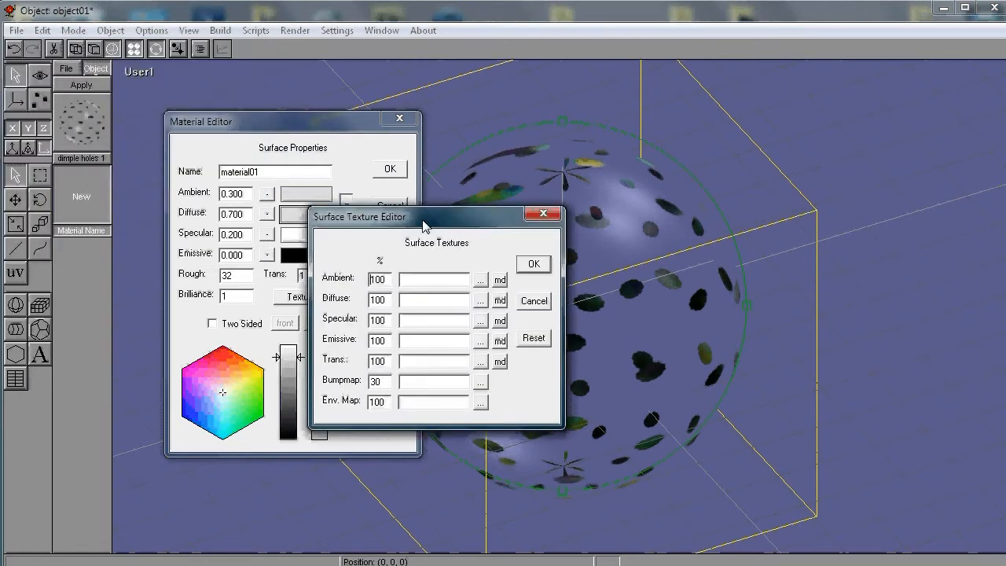
Load test2a-smoothed.bmp from the textures folder and assign it as the new material's transparency texture
click(480, 360)
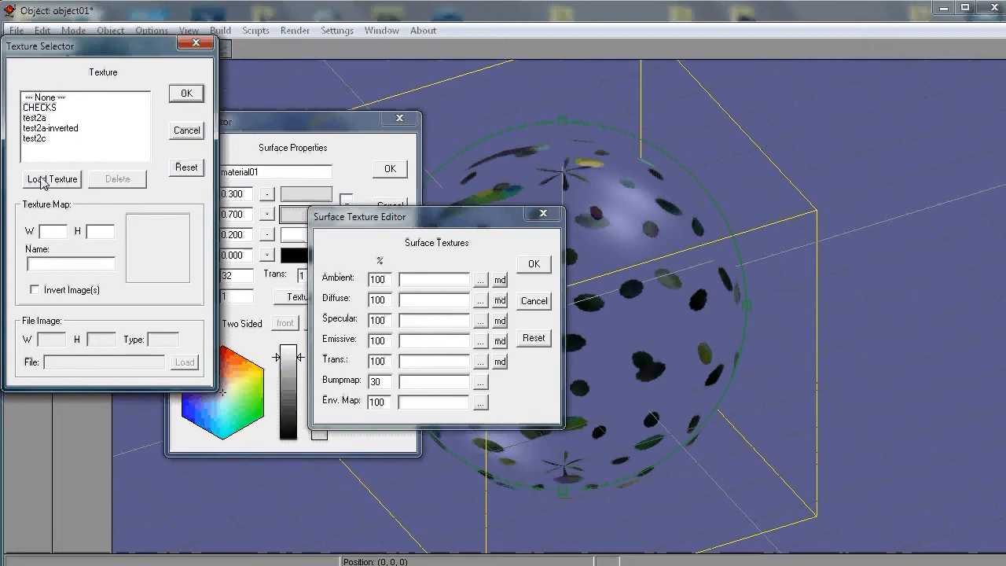
click(43, 179)
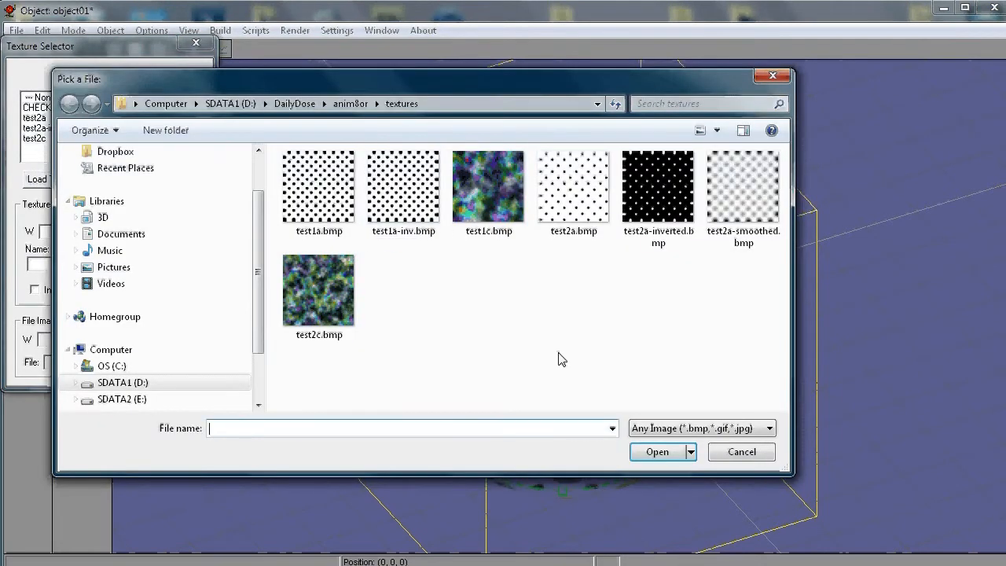
click(750, 216)
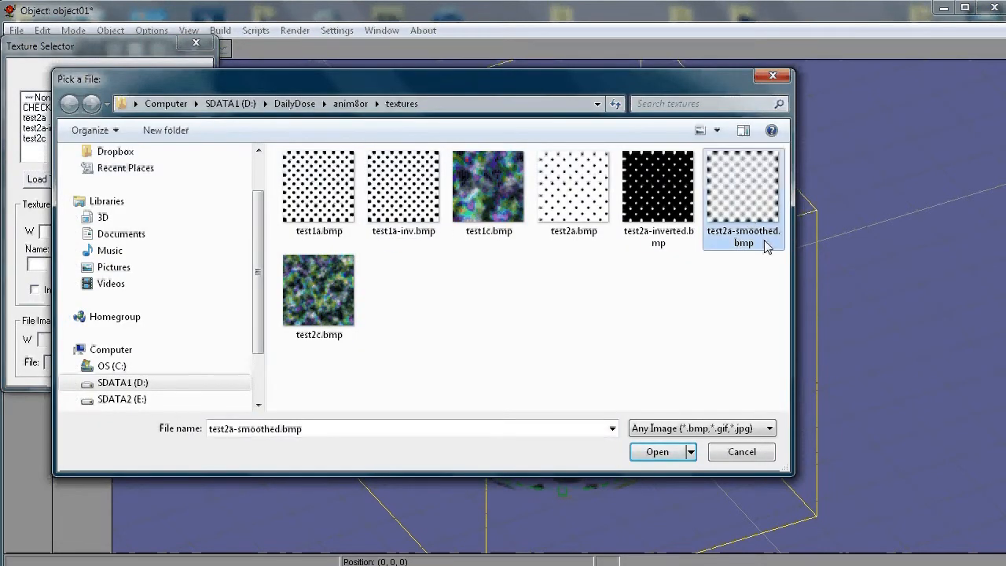
click(657, 451)
click(59, 138)
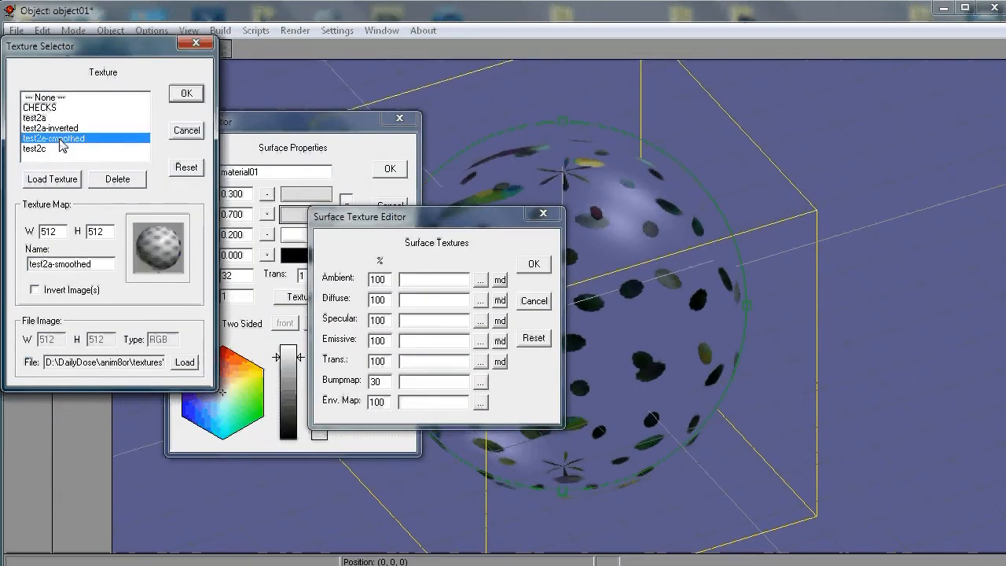
click(186, 93)
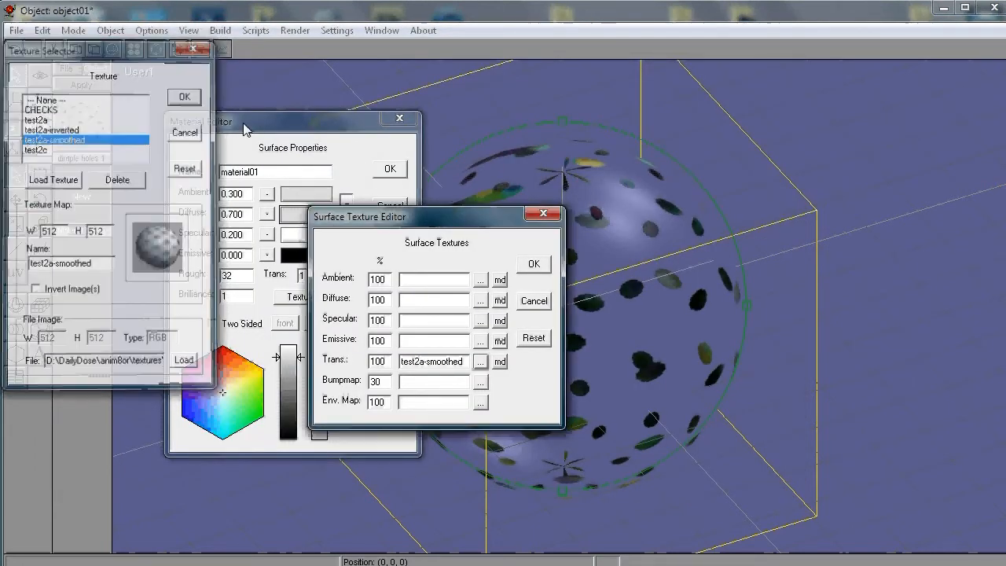
Preview the transparency texture in Decal blend mode and accept the new material with its texture settings
click(500, 361)
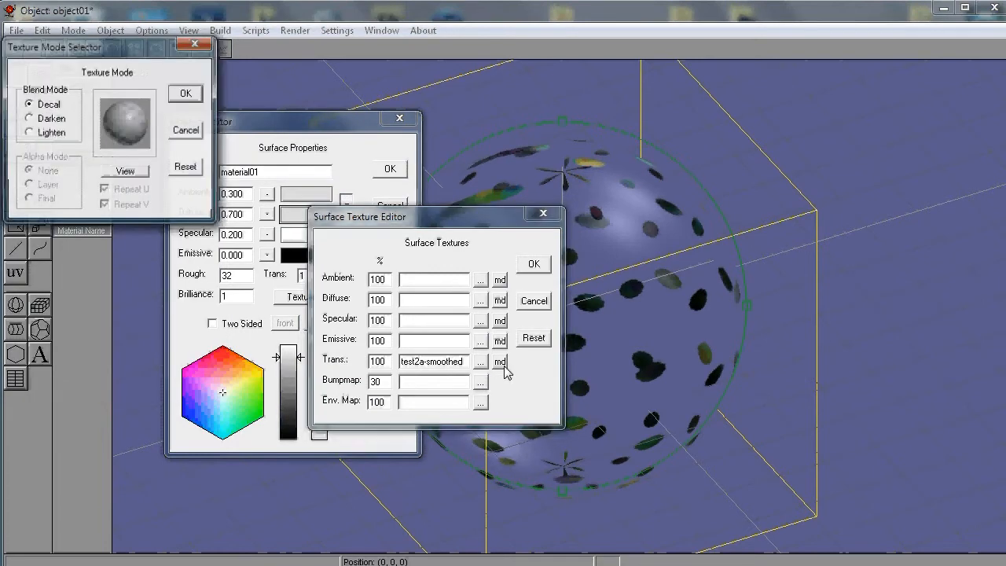
click(125, 171)
click(188, 93)
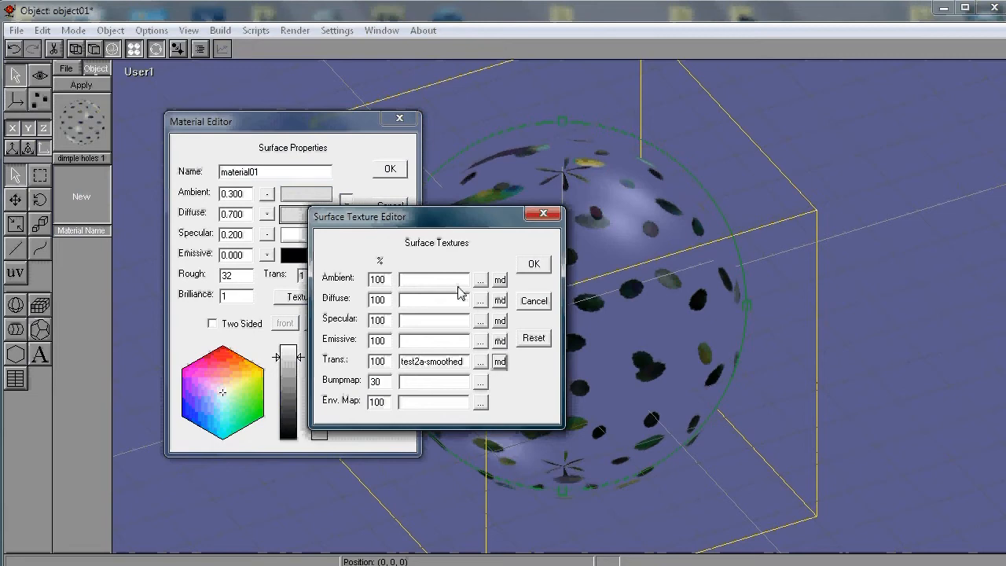
click(546, 266)
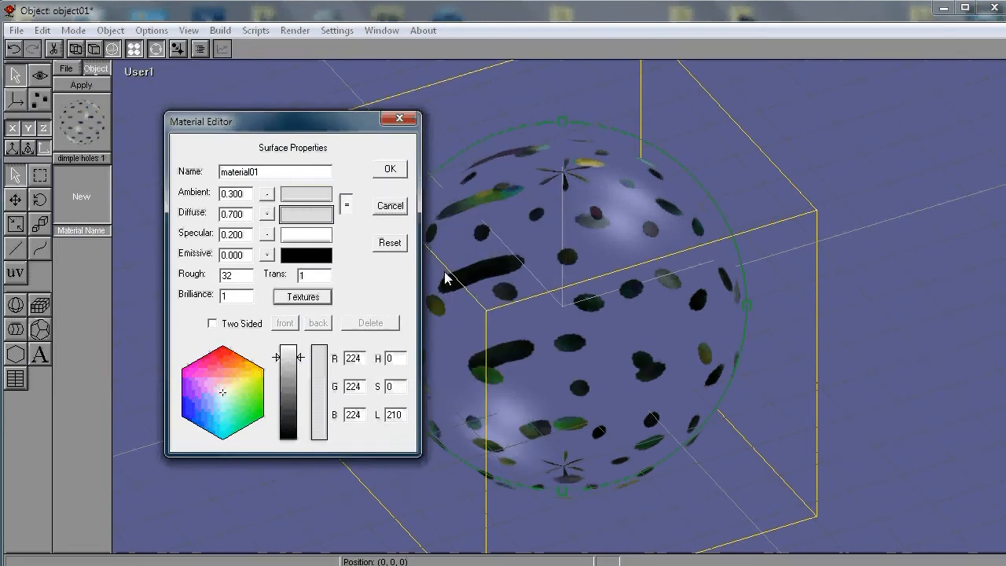
click(396, 168)
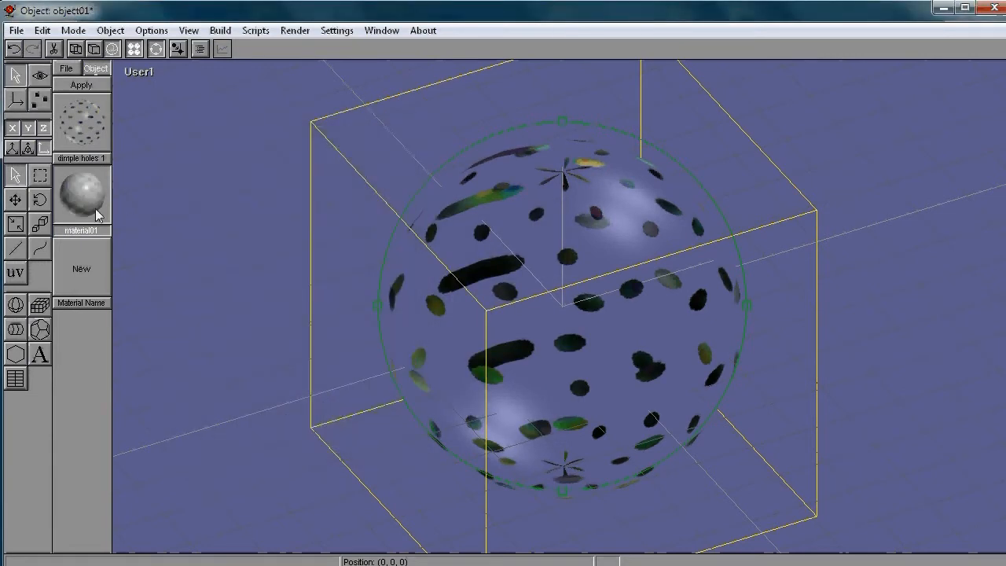
click(83, 116)
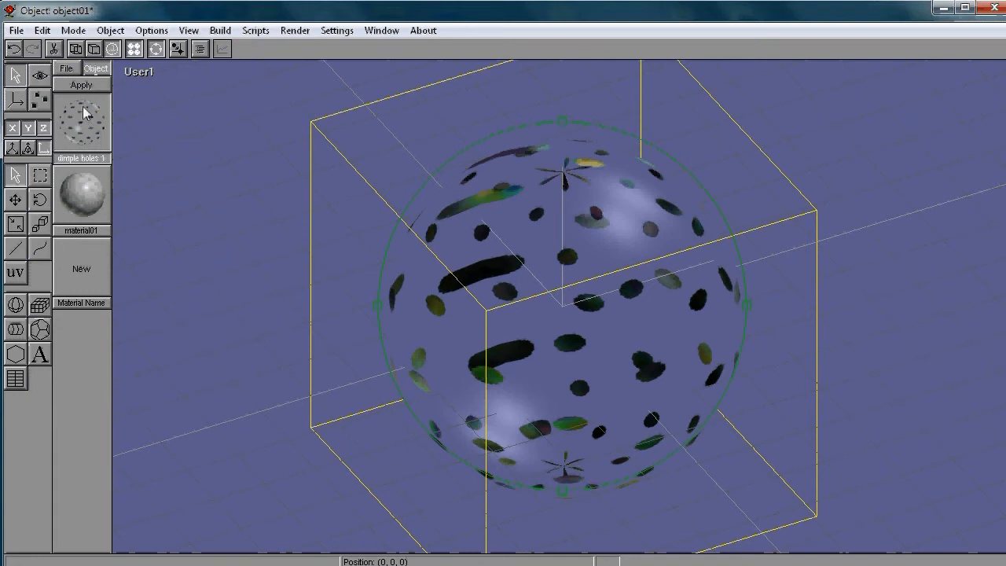
double_click(560, 306)
drag(147, 47, 335, 128)
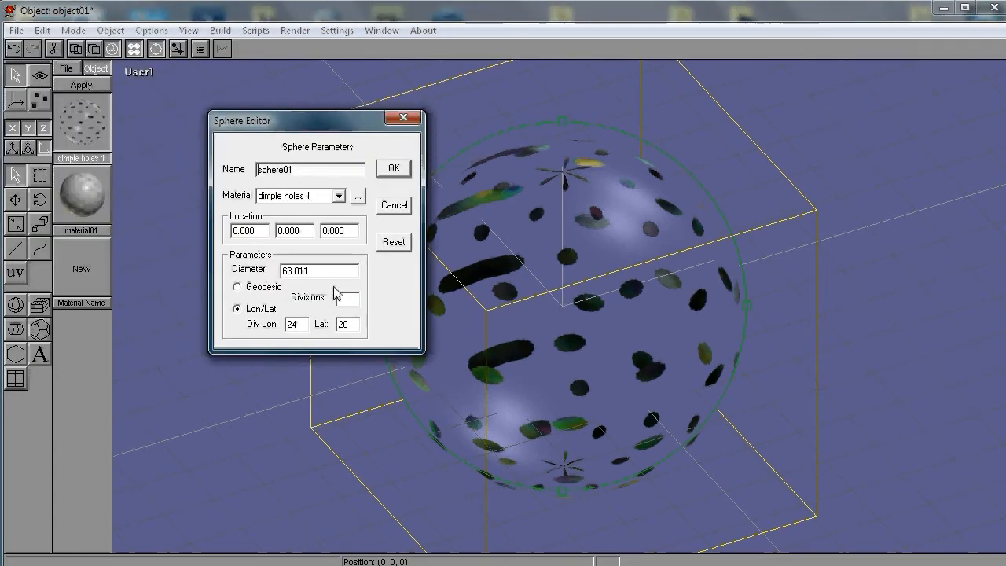
click(339, 197)
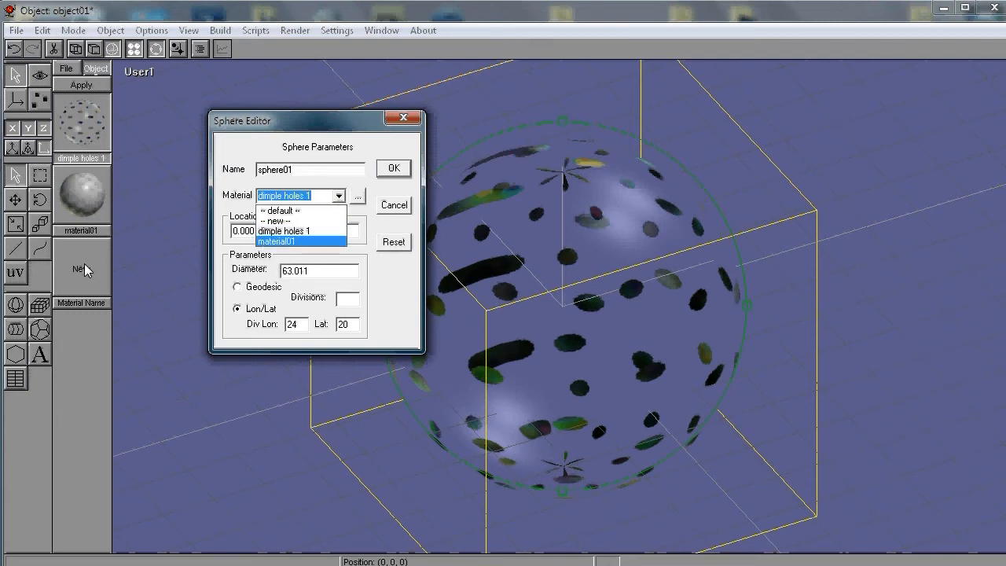
click(88, 193)
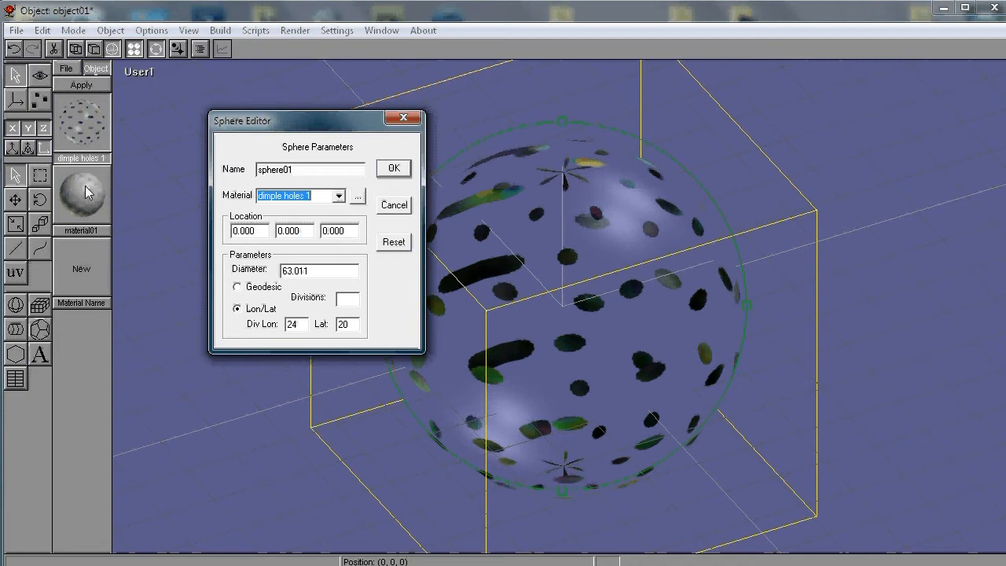
click(396, 207)
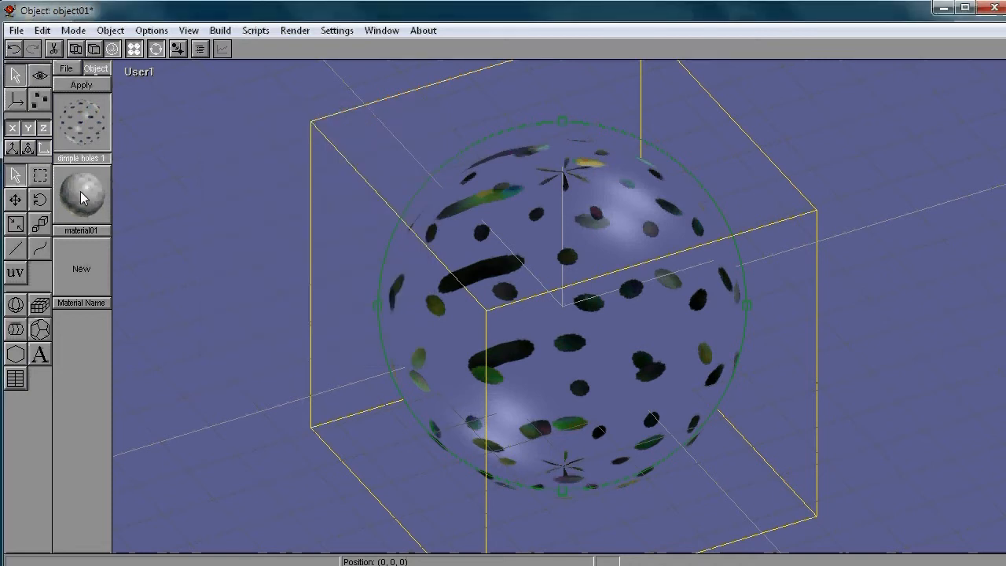
Rename the material01 material as "smooth holes 1"
click(90, 229)
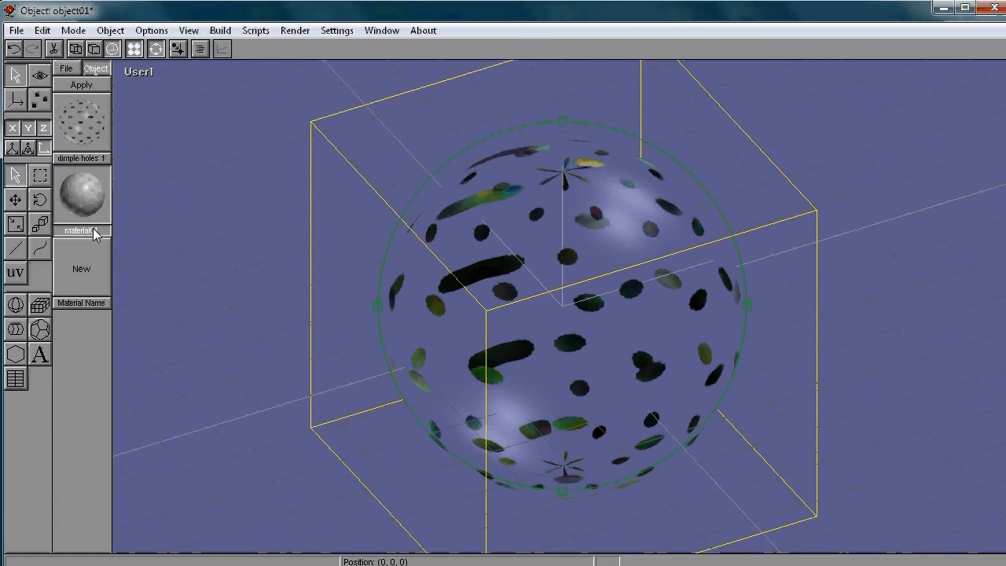
double_click(95, 198)
drag(137, 53, 364, 179)
double_click(381, 225)
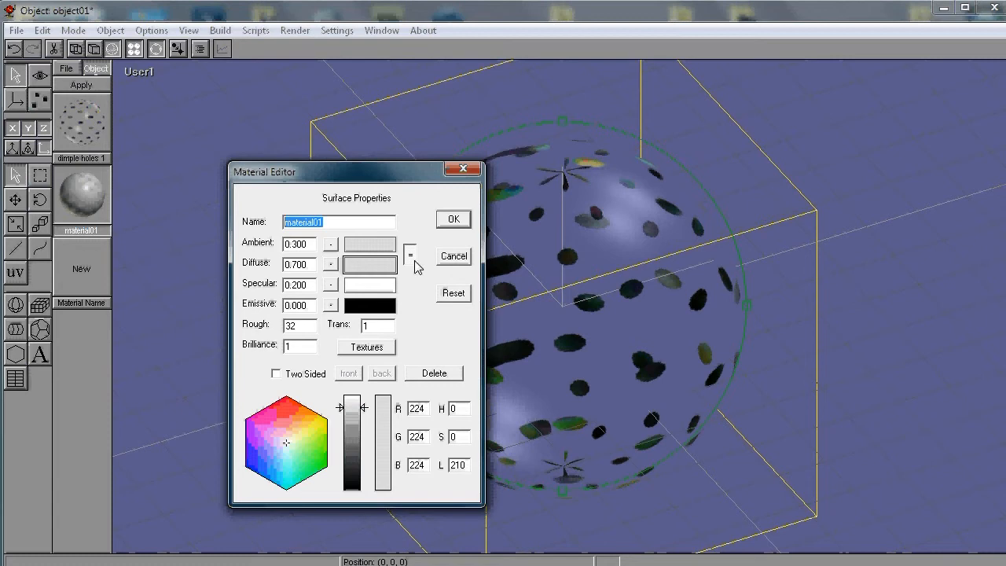
text(smooth holes 1)
click(449, 220)
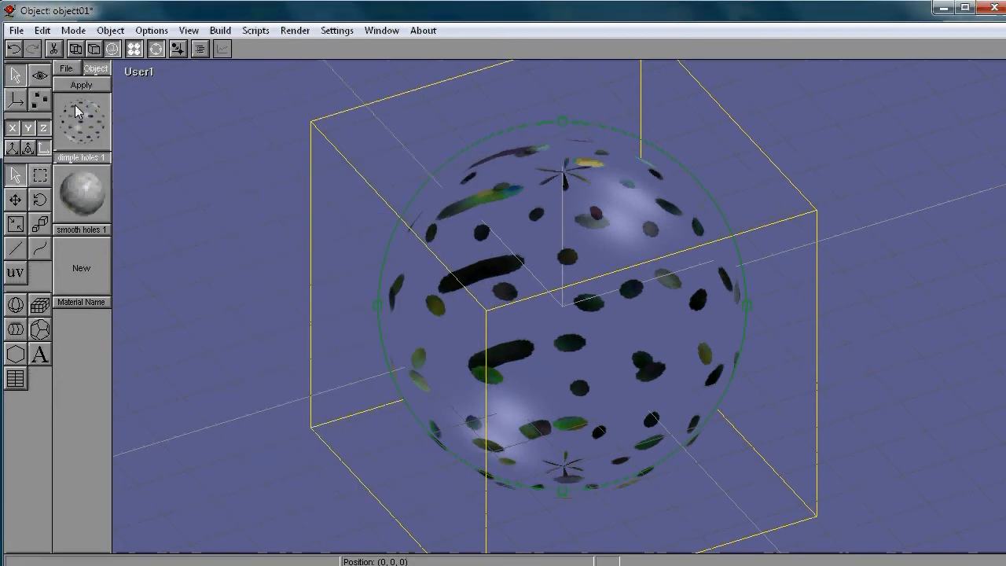
Assign the smooth holes 1 material to the sphere in place of dimple holes 1
click(107, 210)
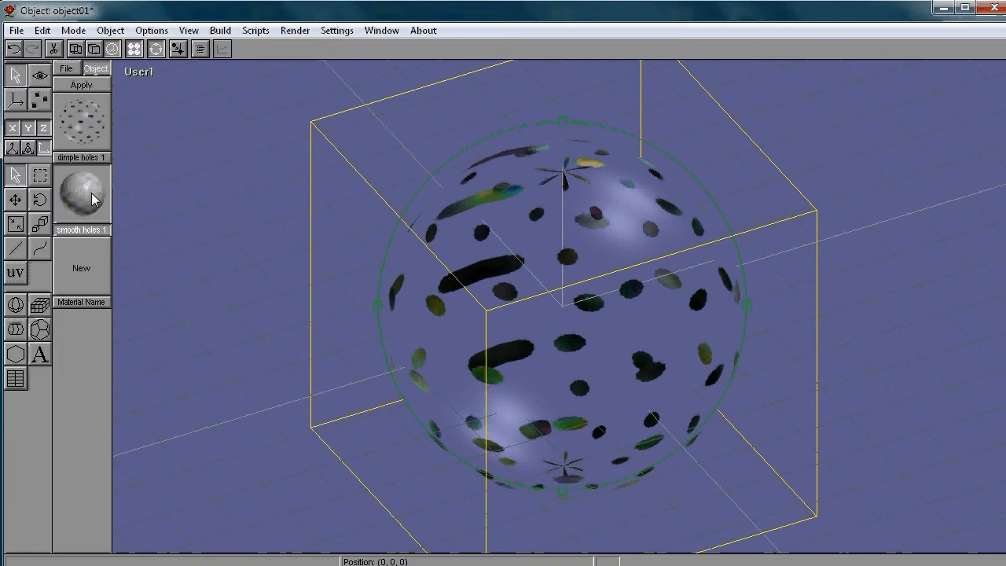
double_click(445, 242)
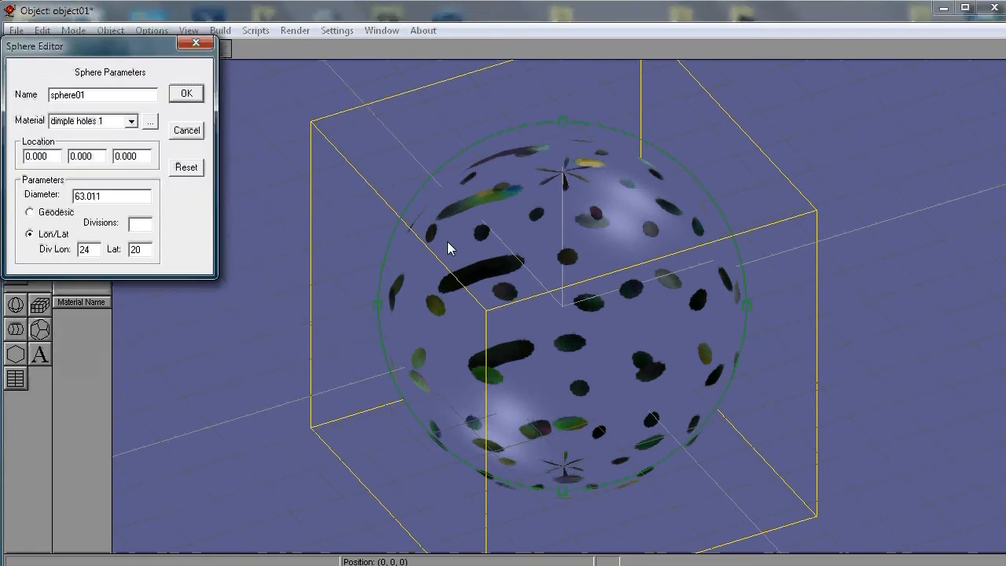
click(132, 121)
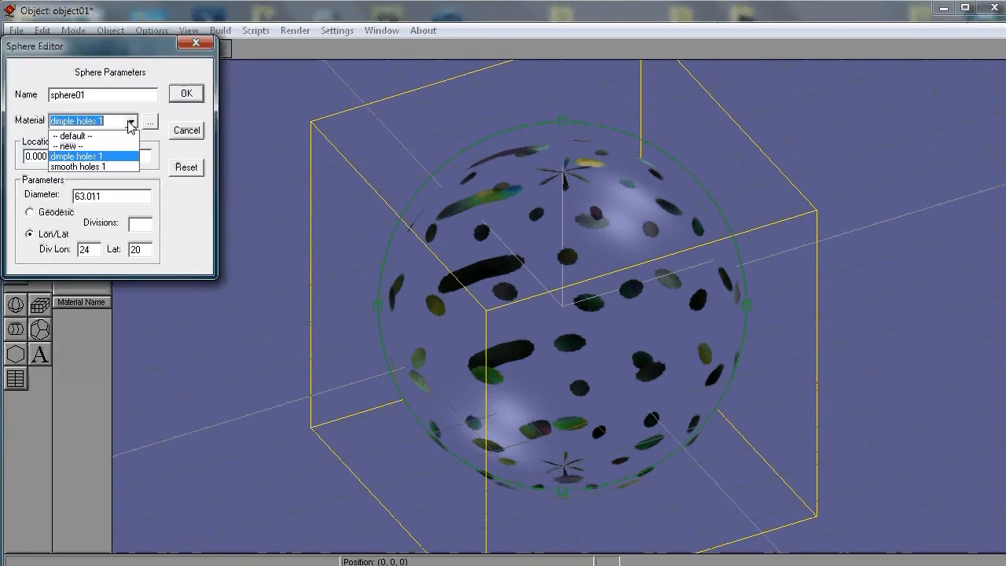
click(90, 165)
click(189, 96)
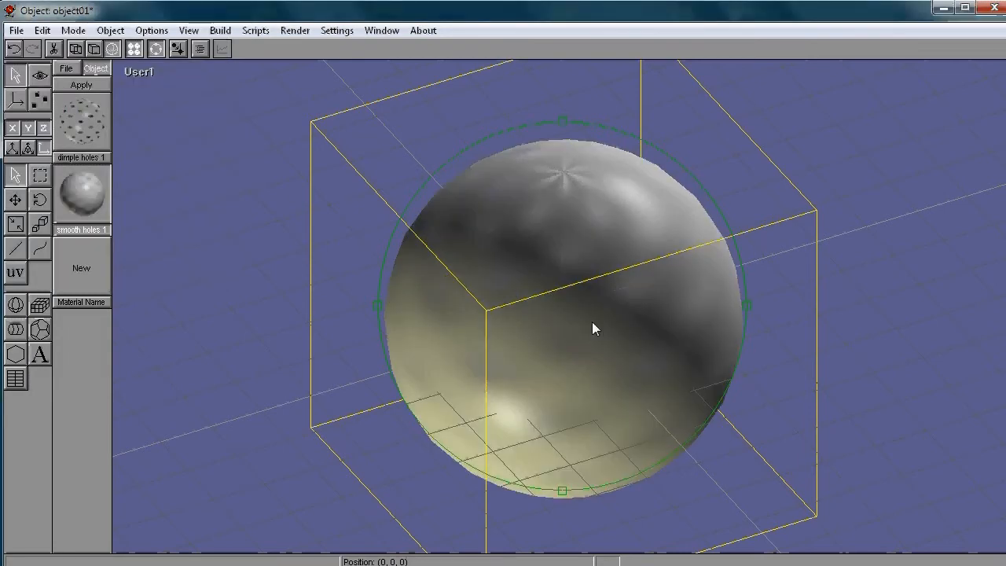
Examine the sphere's surface and its transparent spots up close, and open the smooth holes 1 material properties
drag(609, 341, 869, 271)
mouse_move(621, 248)
mouse_down()
mouse_move(632, 265)
mouse_move(681, 278)
mouse_move(723, 278)
mouse_move(763, 250)
mouse_move(514, 227)
mouse_move(388, 291)
mouse_move(400, 315)
mouse_move(482, 307)
mouse_move(524, 279)
mouse_move(543, 209)
mouse_move(575, 191)
mouse_move(553, 369)
mouse_move(558, 354)
mouse_move(568, 376)
mouse_move(608, 402)
mouse_move(623, 400)
mouse_up()
mouse_move(456, 236)
mouse_down()
mouse_move(498, 287)
mouse_move(550, 302)
mouse_move(543, 319)
mouse_move(548, 302)
mouse_up()
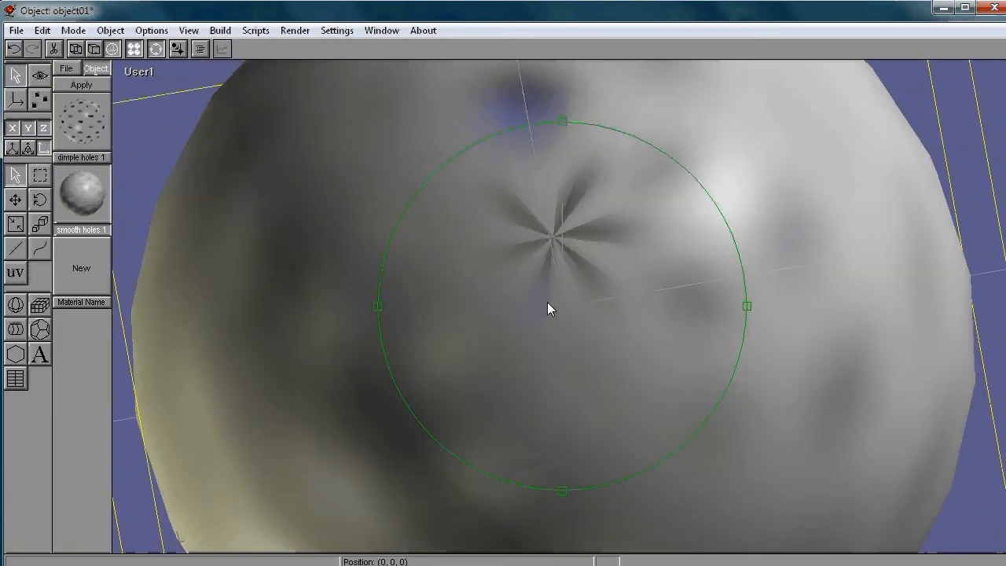
double_click(92, 192)
drag(171, 45, 337, 144)
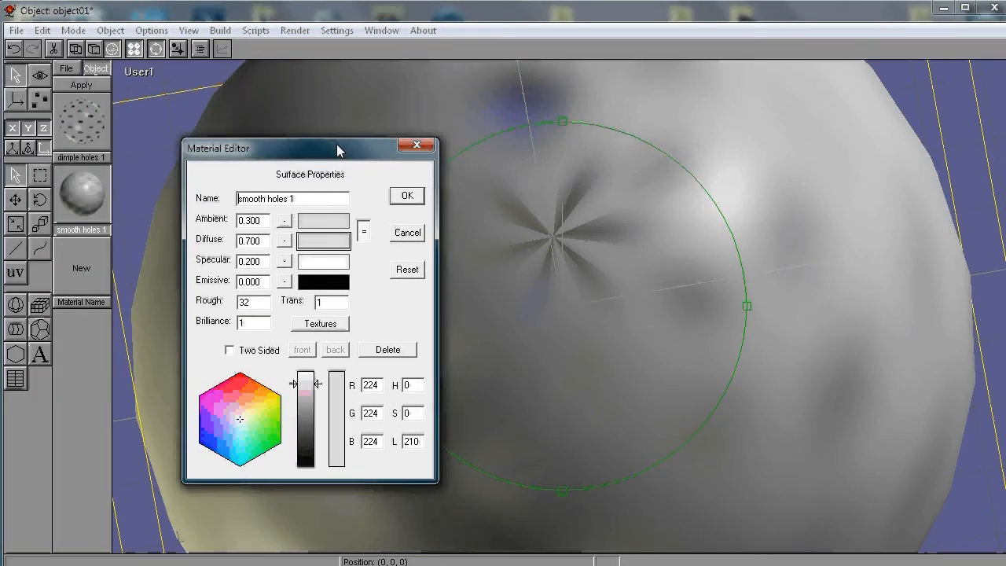
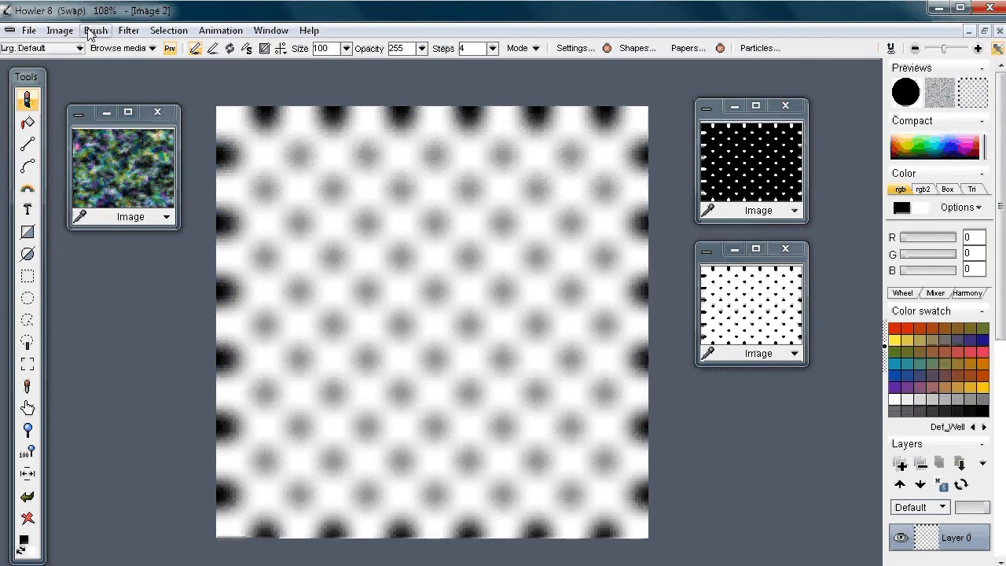
In Howler, adjust the blurred dots to value 75, brightness 114, contrast 132 and gamma 121
click(128, 31)
mouse_move(79, 71)
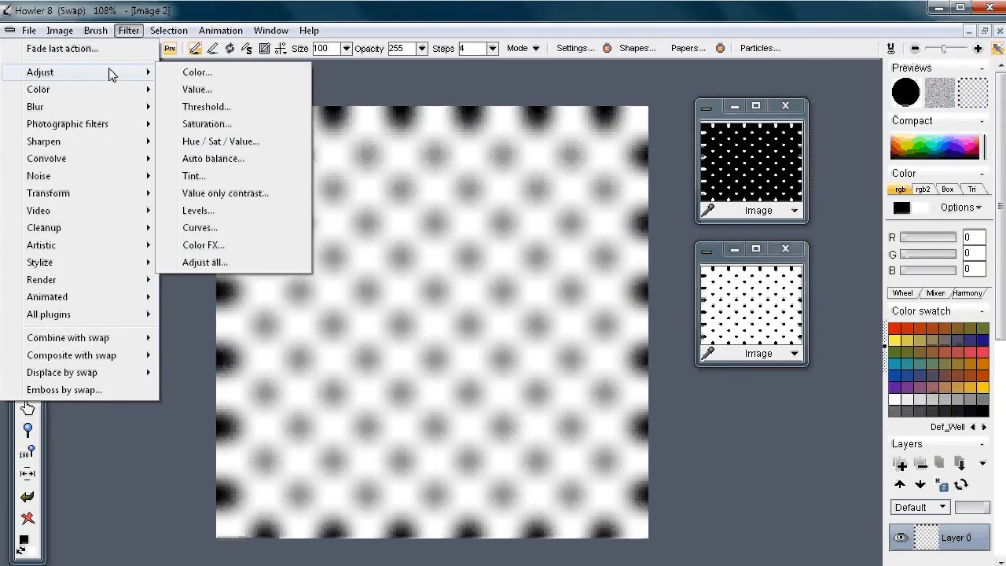
click(208, 89)
drag(414, 202, 575, 397)
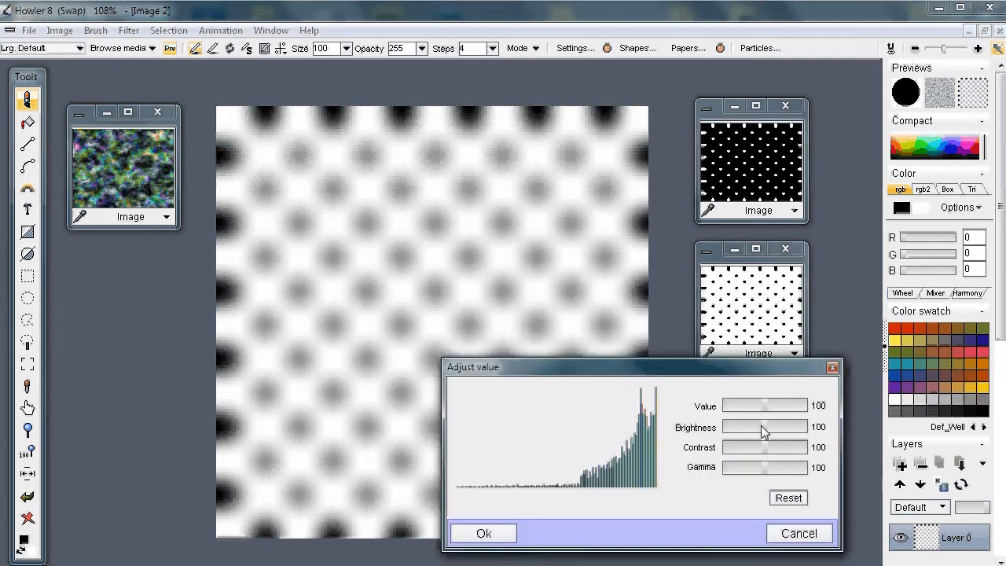
drag(762, 406, 783, 470)
mouse_move(751, 405)
mouse_down()
mouse_move(764, 408)
mouse_move(754, 405)
mouse_up()
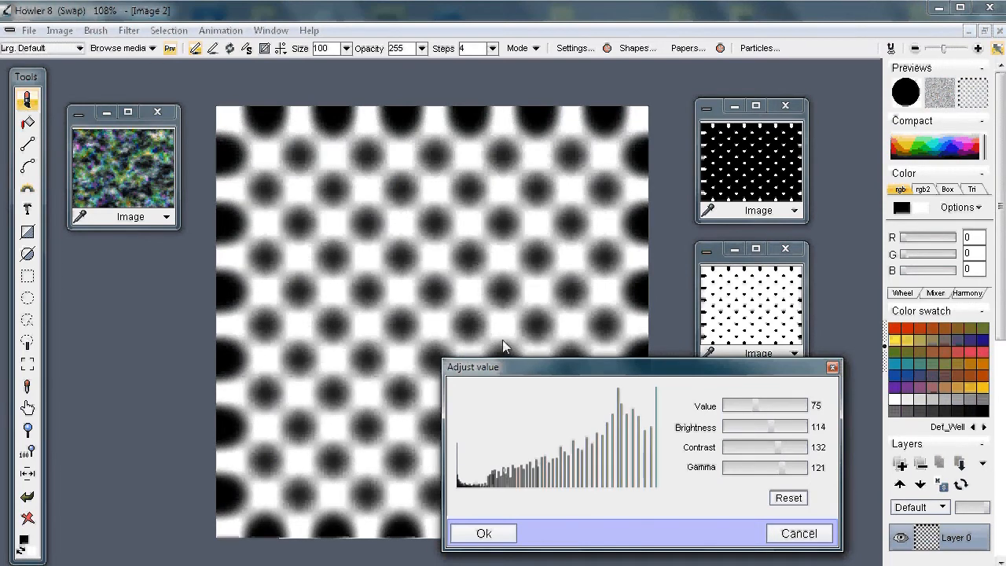
click(484, 534)
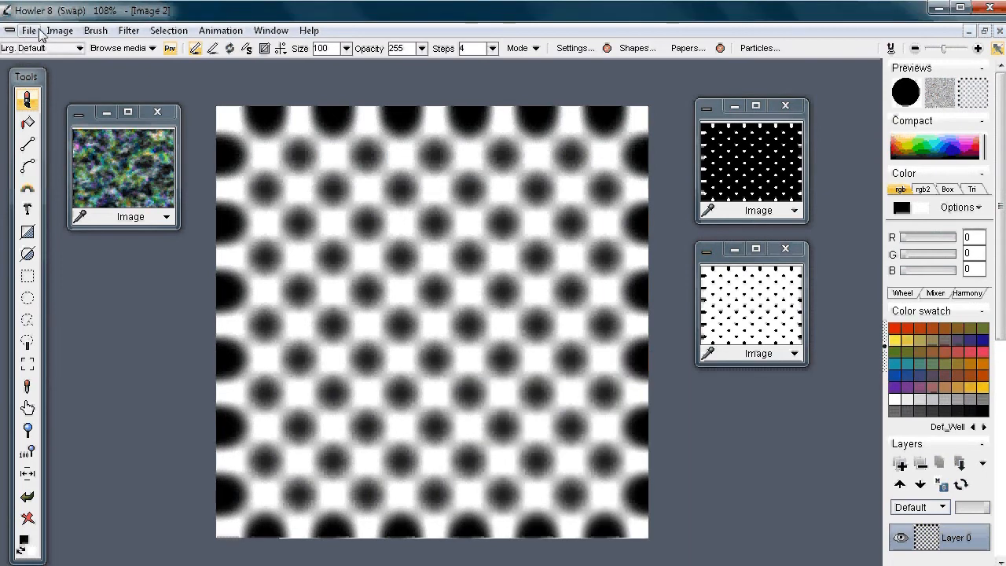
Save the adjusted dots as test2a-smoothed2.bmp in the textures folder using the general file converter, and switch back to Anim8or
click(32, 32)
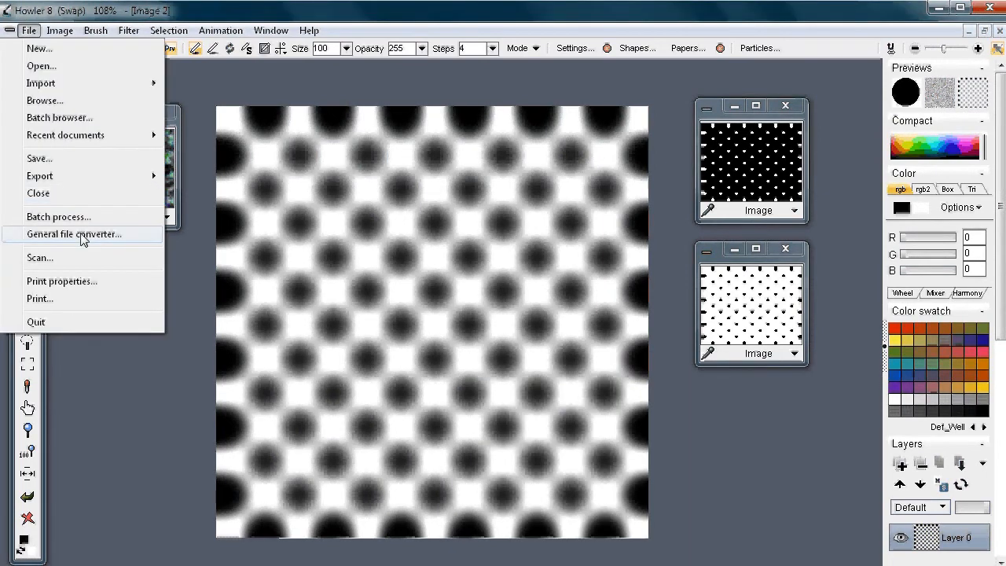
click(82, 234)
click(442, 206)
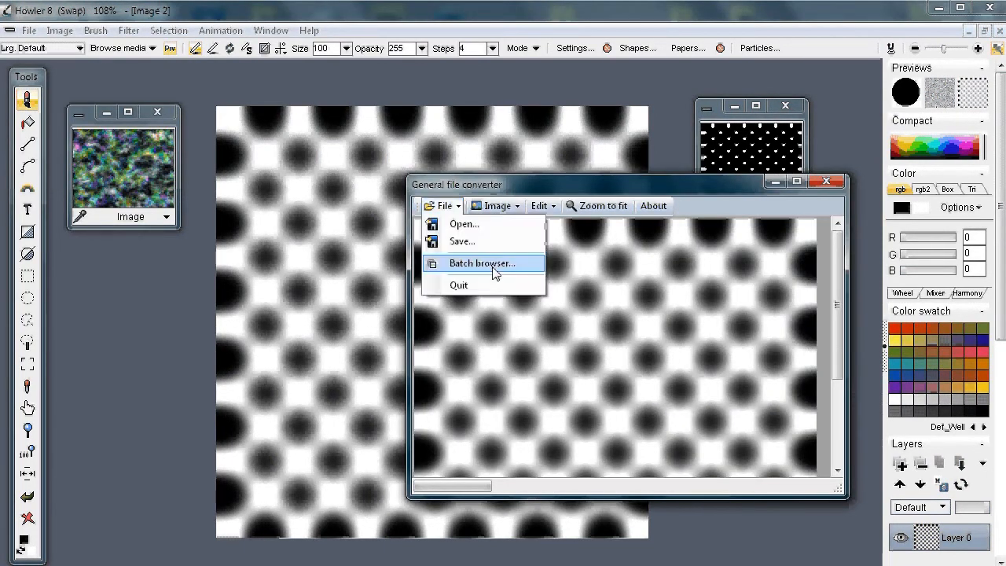
click(463, 242)
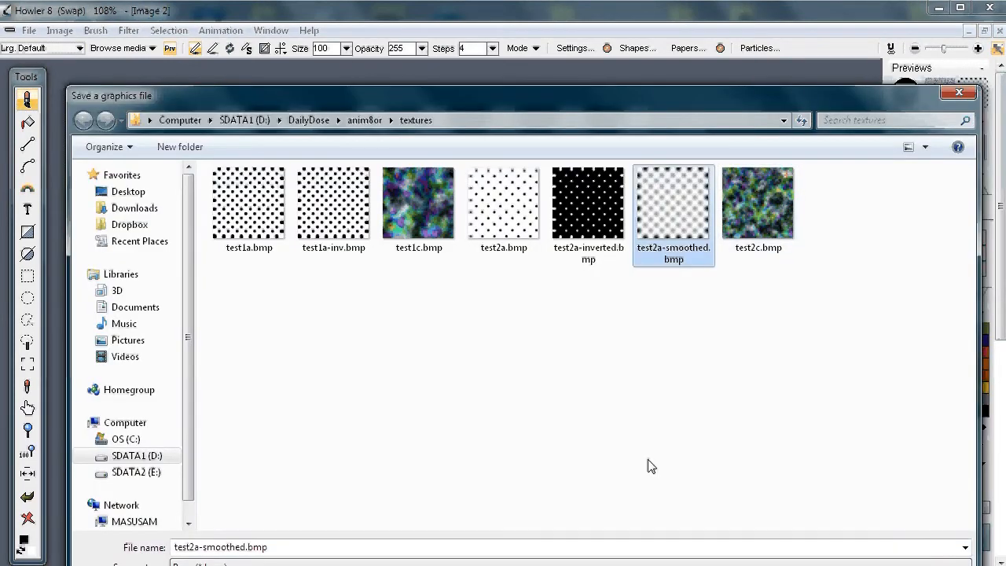
click(251, 548)
click(247, 547)
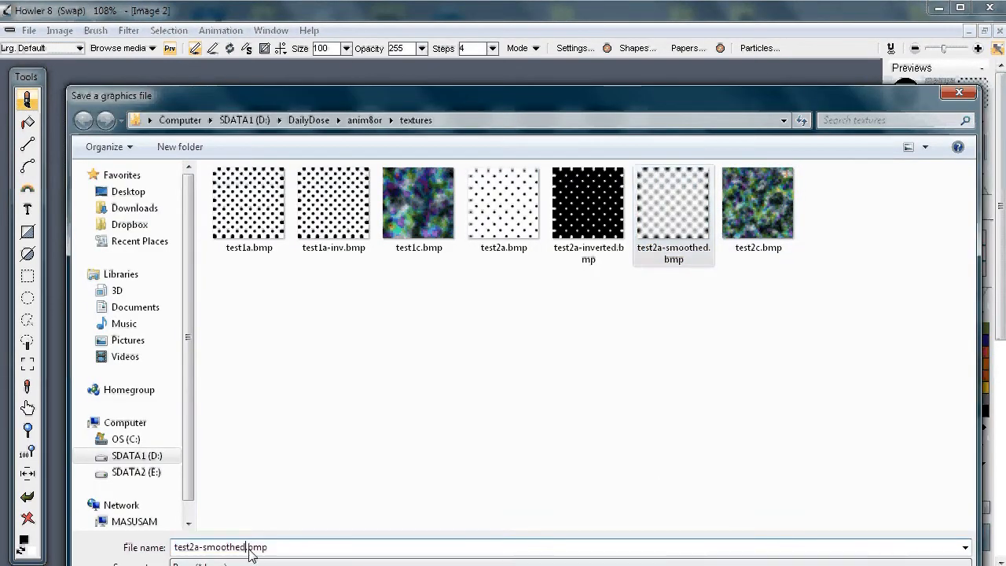
text(2)
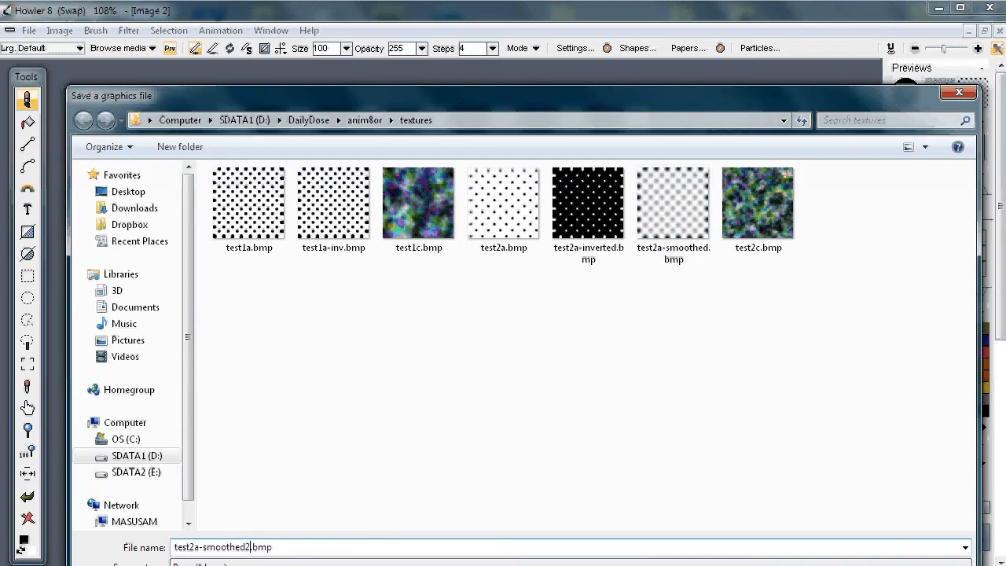
key(Return)
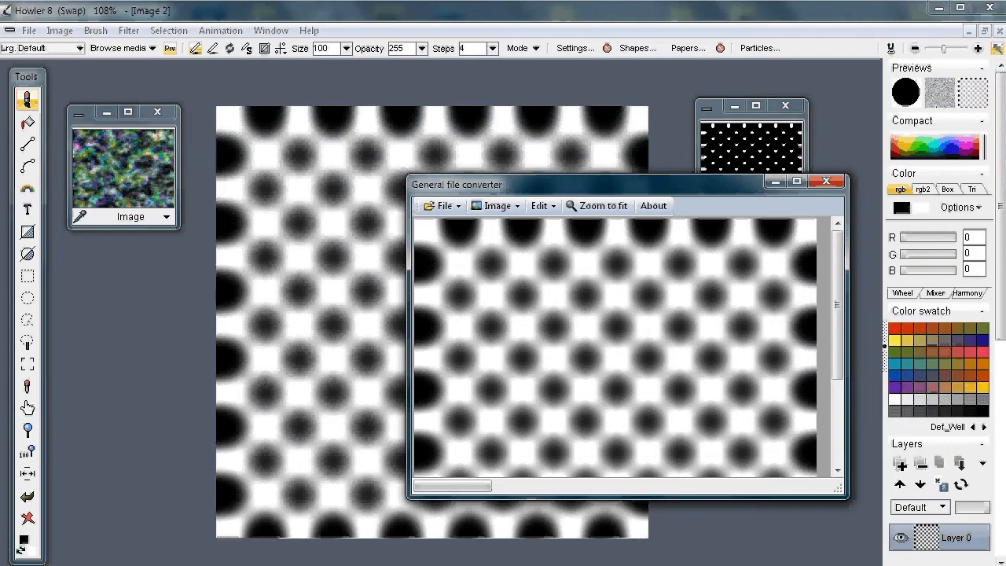
click(525, 558)
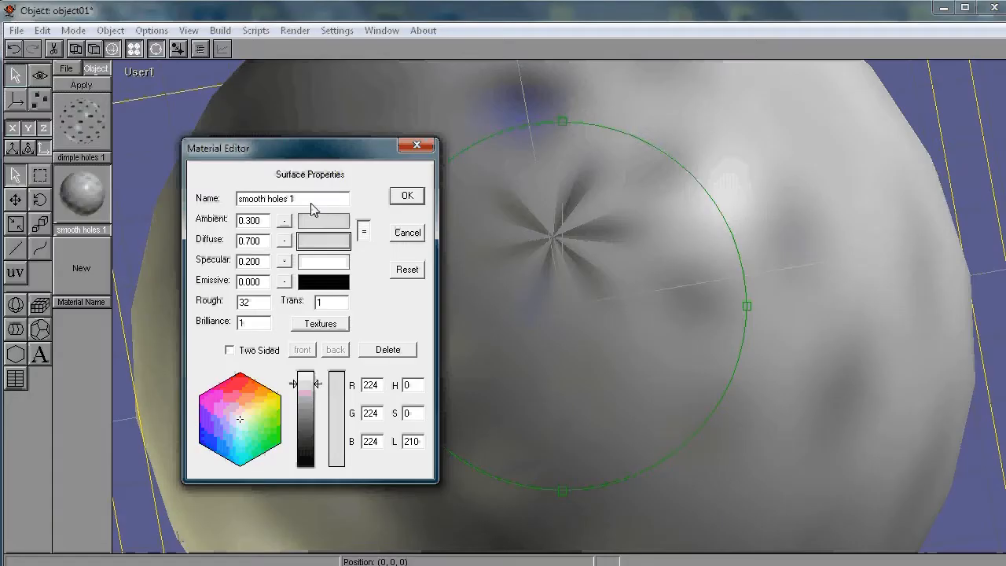
click(330, 324)
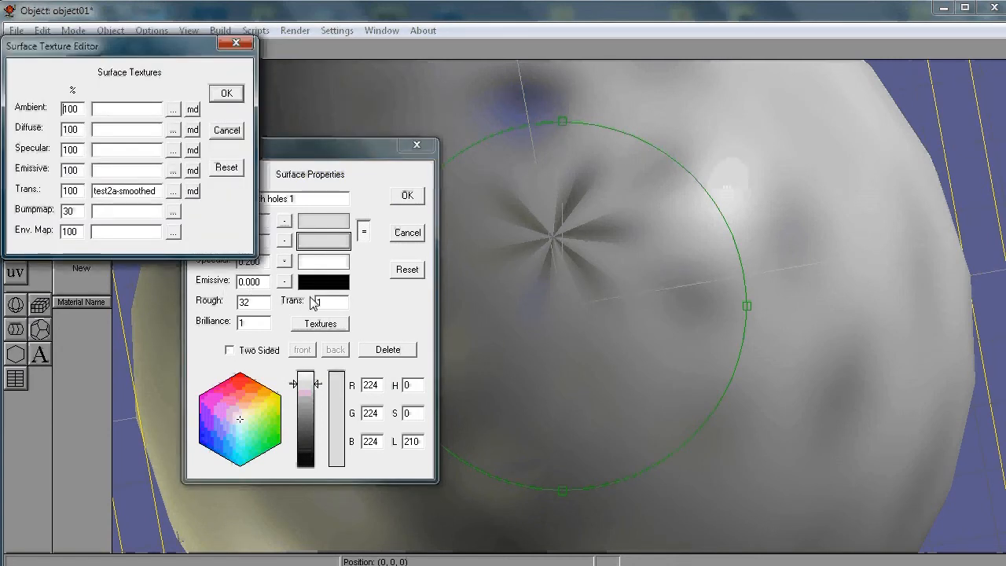
click(173, 191)
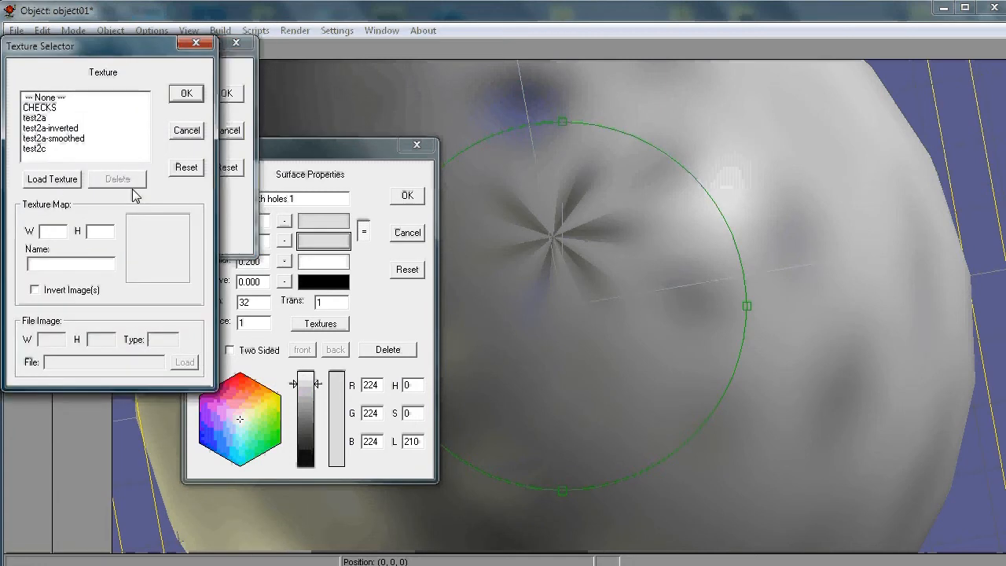
click(59, 139)
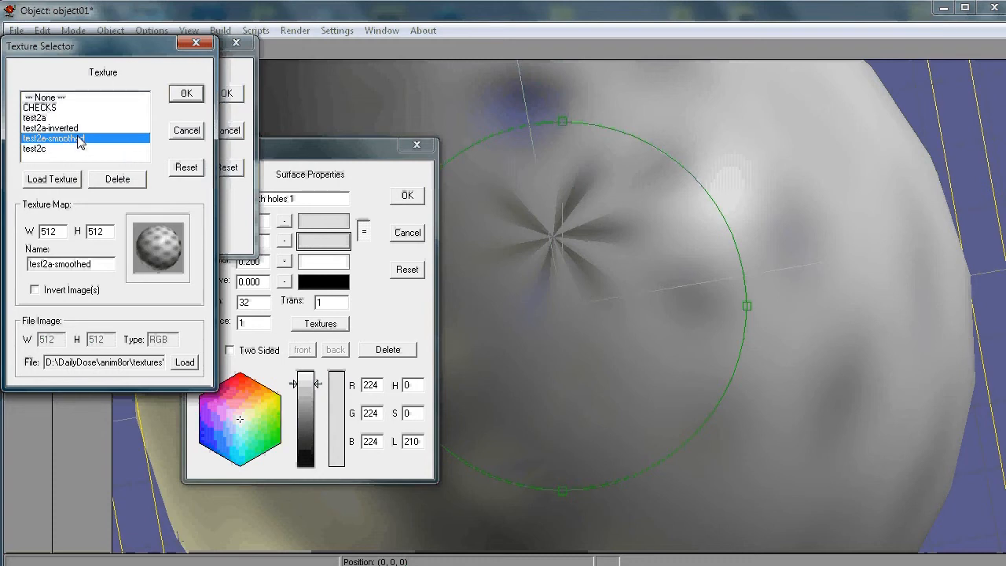
click(191, 134)
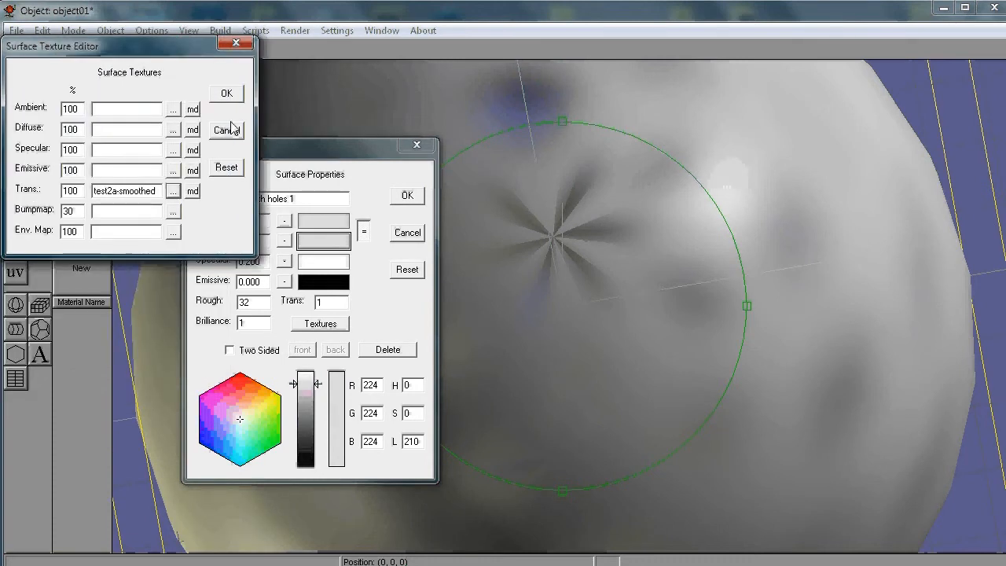
click(227, 131)
click(426, 146)
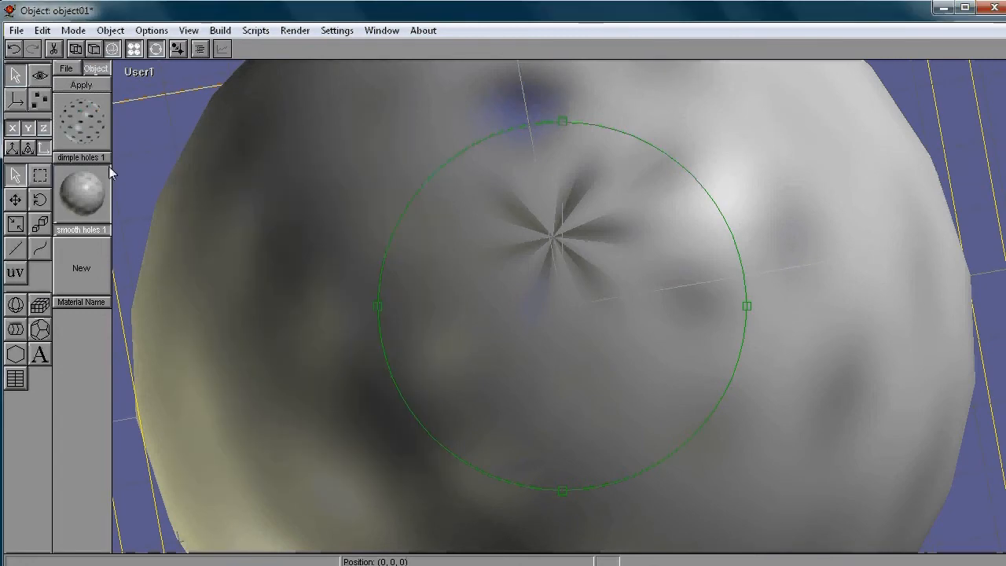
Load test2a-smoothed2.bmp and assign it as the transparency texture of the smooth holes 1 material
double_click(82, 200)
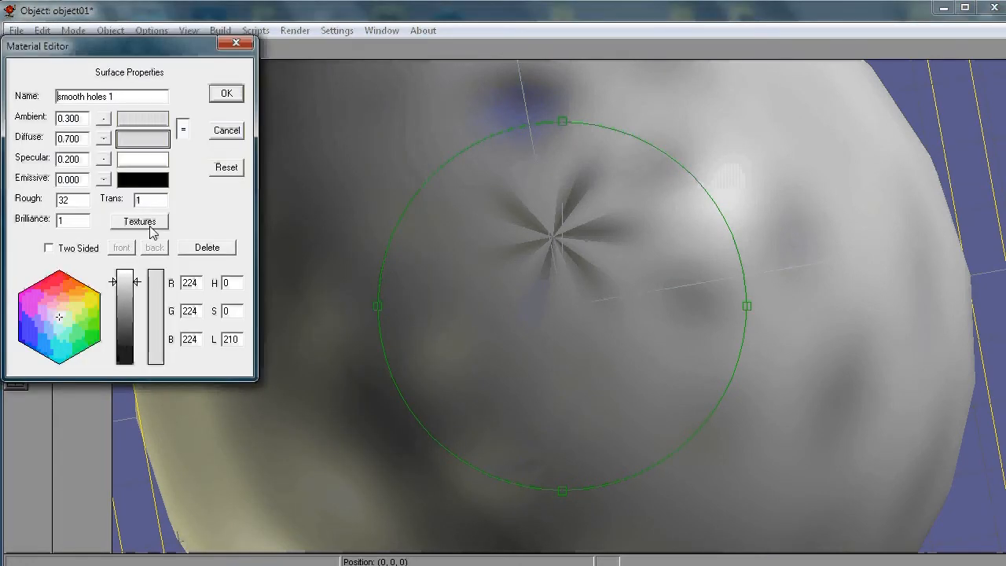
click(141, 221)
click(172, 191)
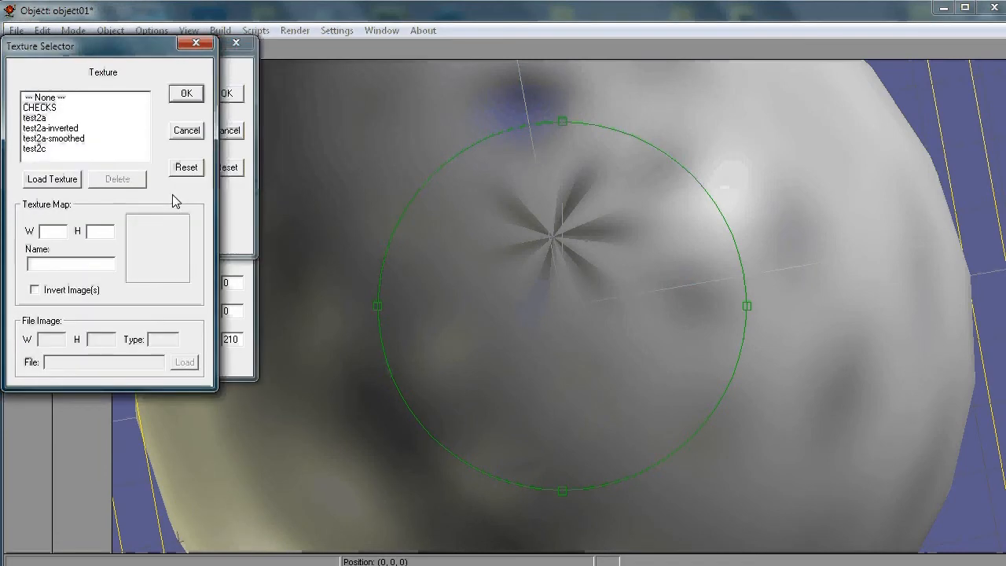
click(70, 180)
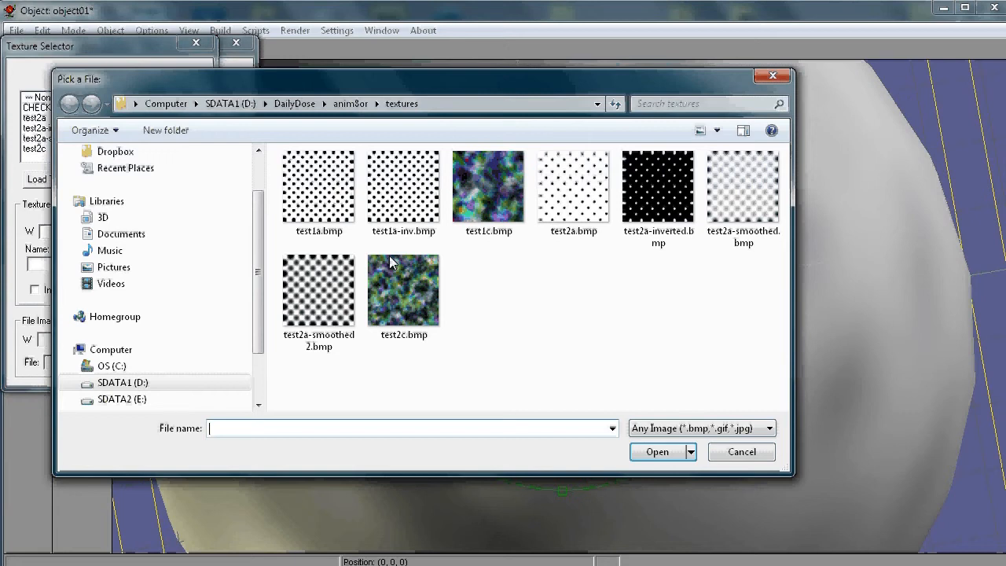
click(353, 346)
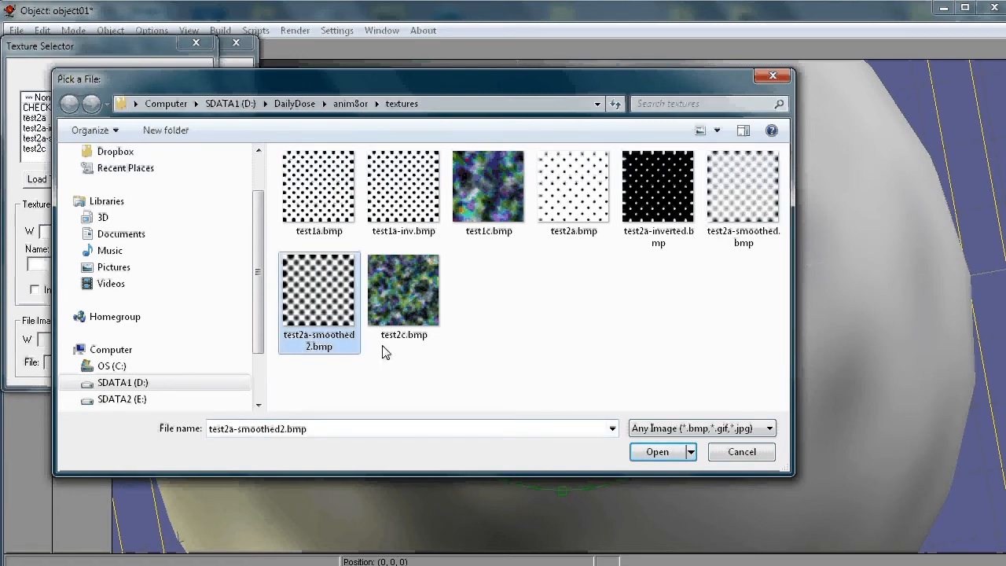
click(656, 451)
click(79, 149)
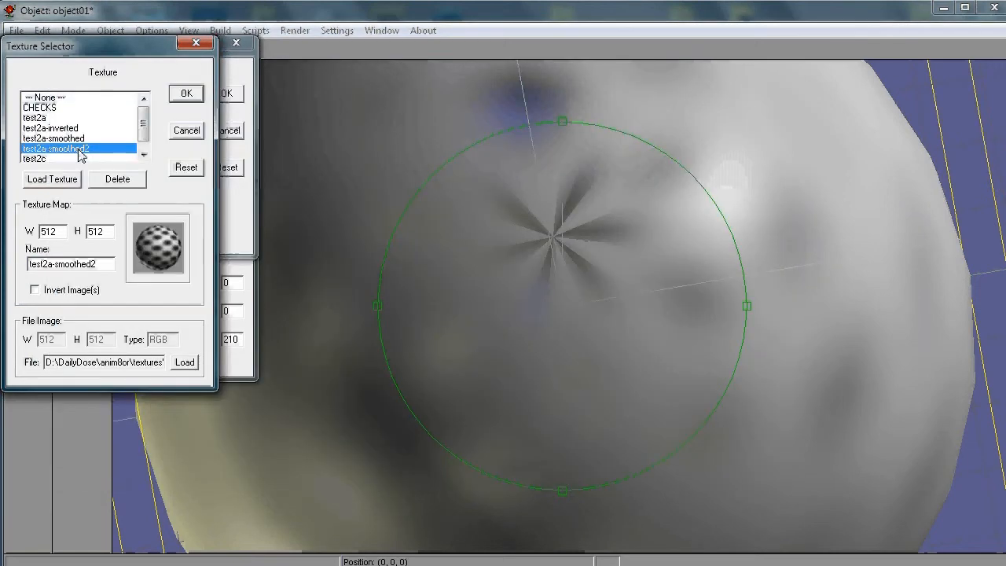
click(189, 93)
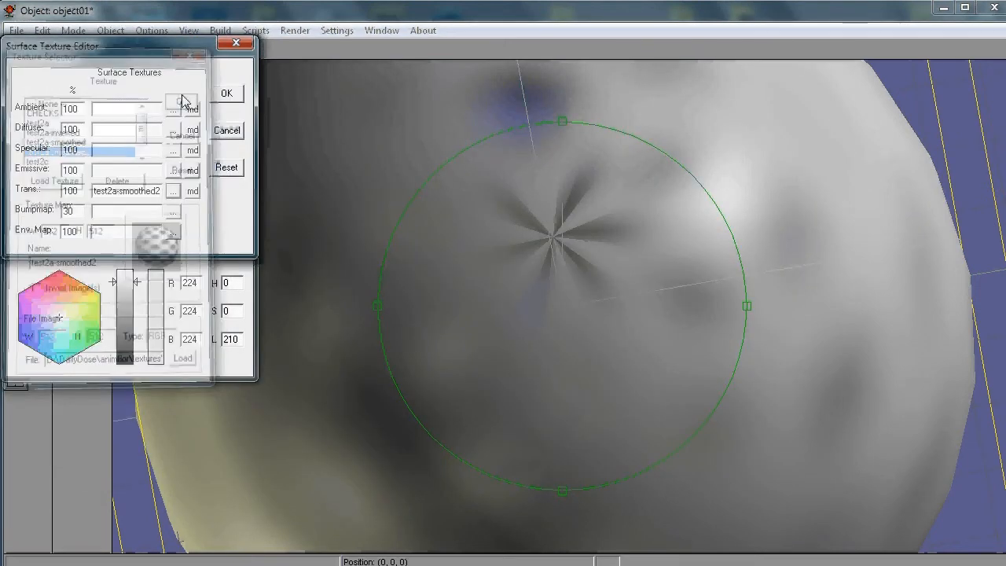
click(226, 94)
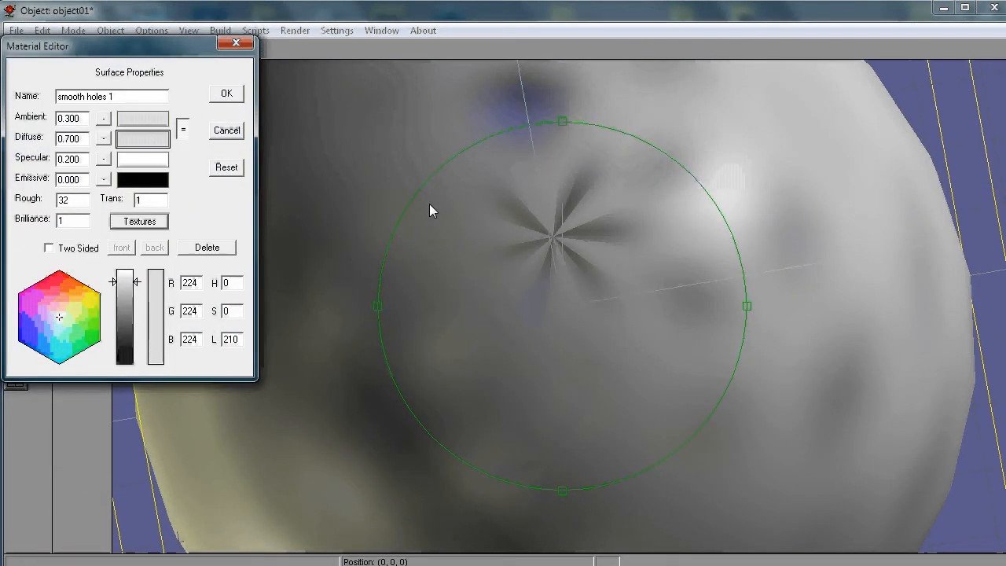
click(229, 93)
Set the transparency value of the smooth holes 1 material to 0.4
drag(567, 399, 480, 382)
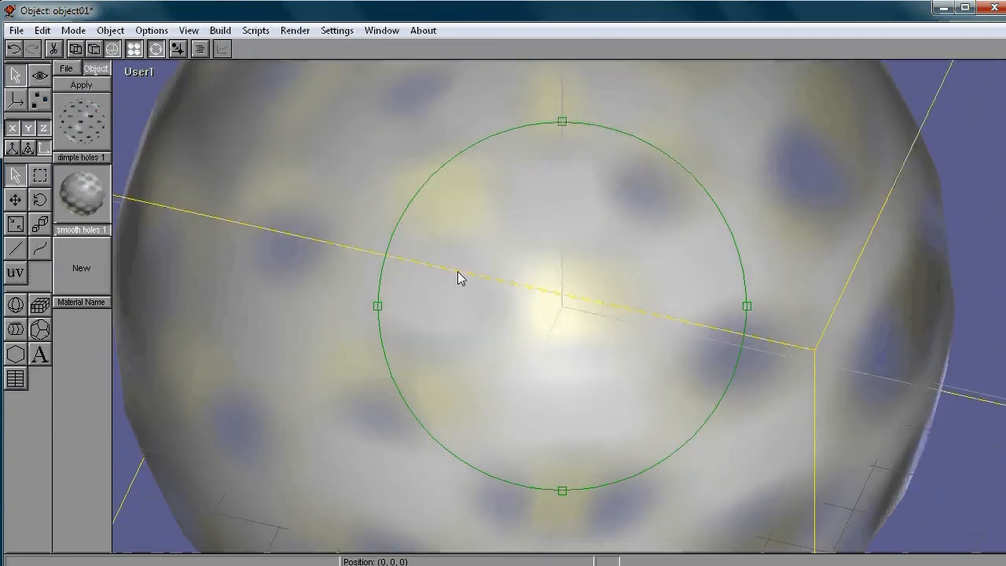
double_click(81, 192)
drag(149, 39, 307, 91)
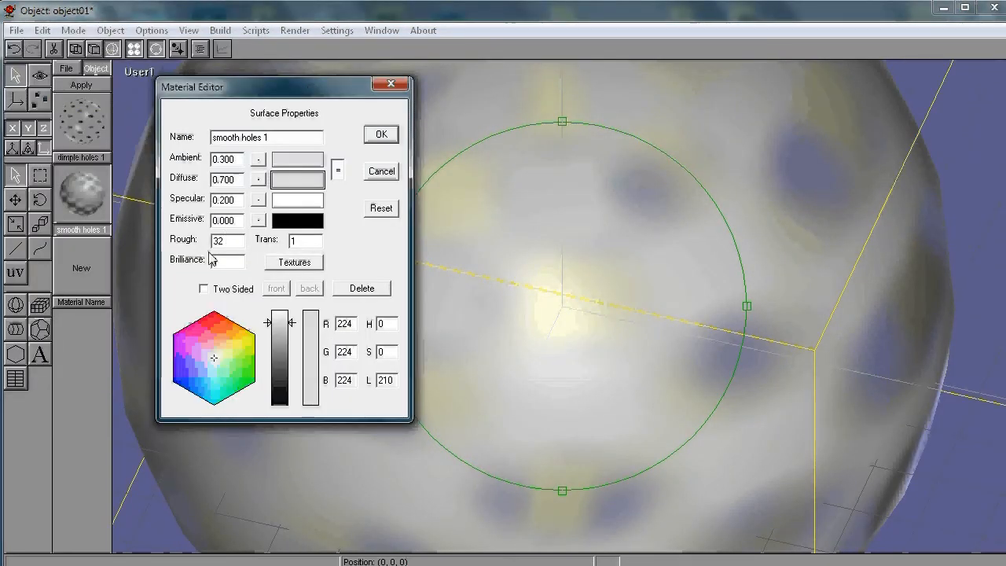
drag(304, 241, 254, 264)
text(.4)
click(381, 135)
Set the smooth holes 1 material's transparency value to 1 and its transparency texture strength to 50 percent
drag(551, 308, 436, 281)
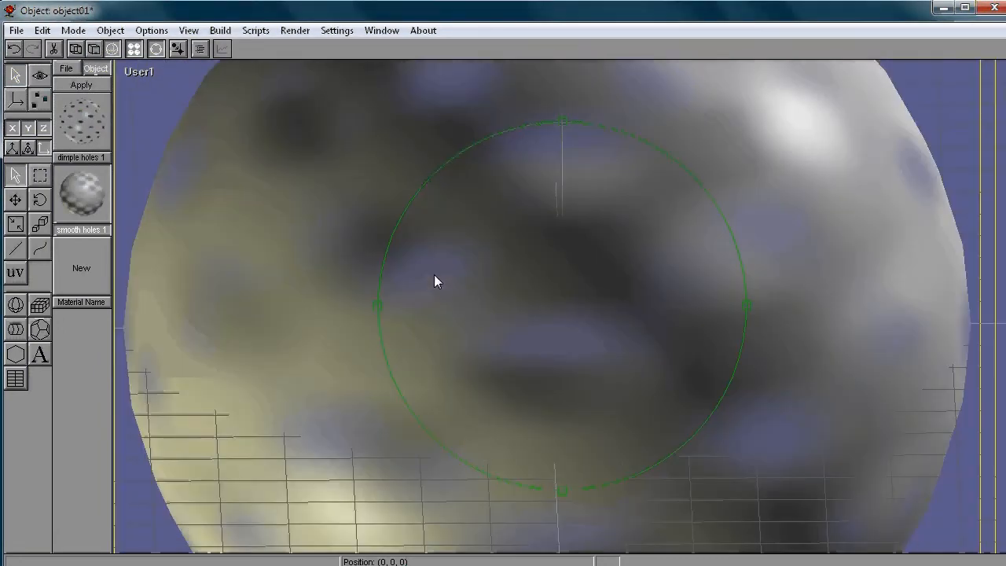
double_click(433, 274)
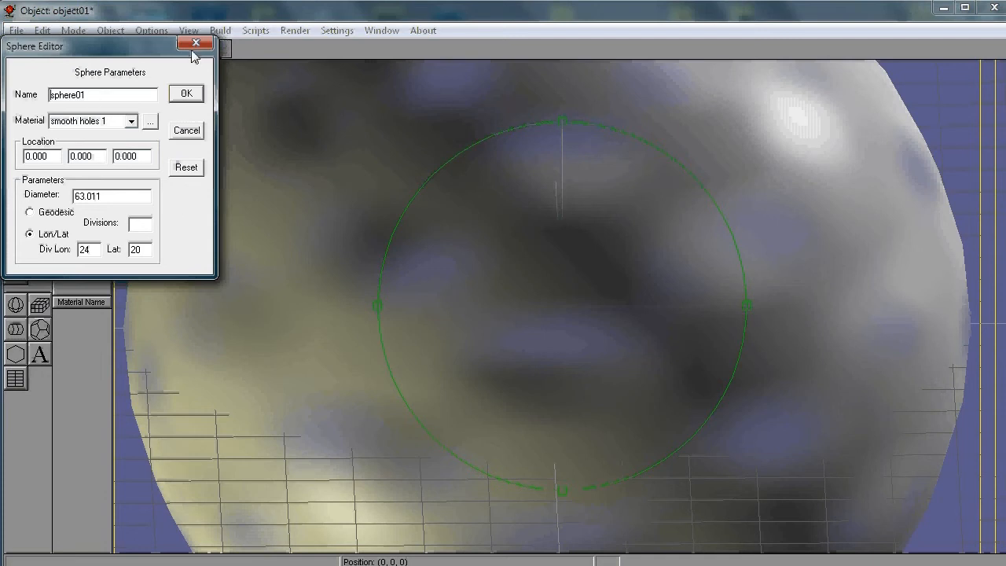
click(194, 44)
double_click(77, 198)
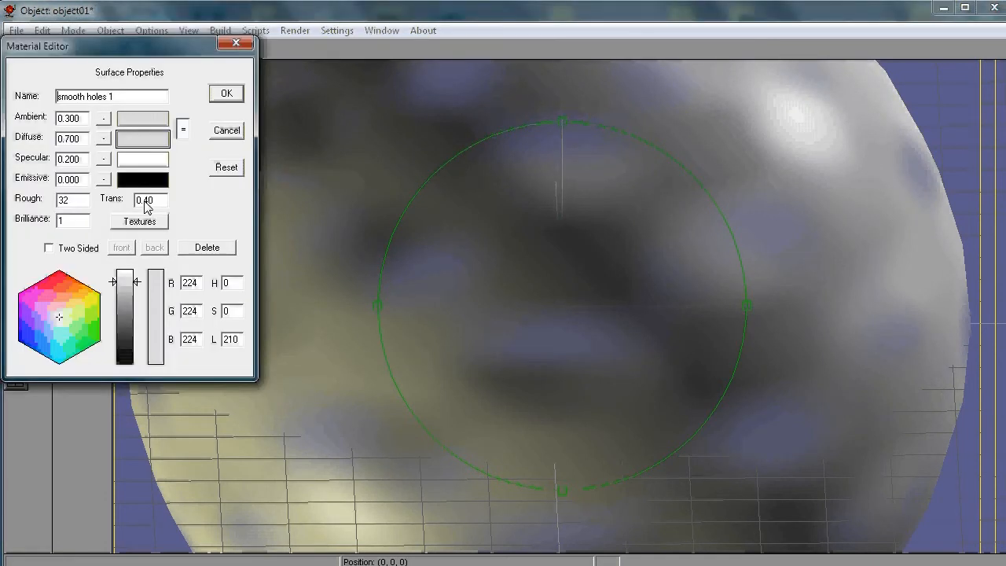
double_click(149, 201)
text(1)
click(146, 223)
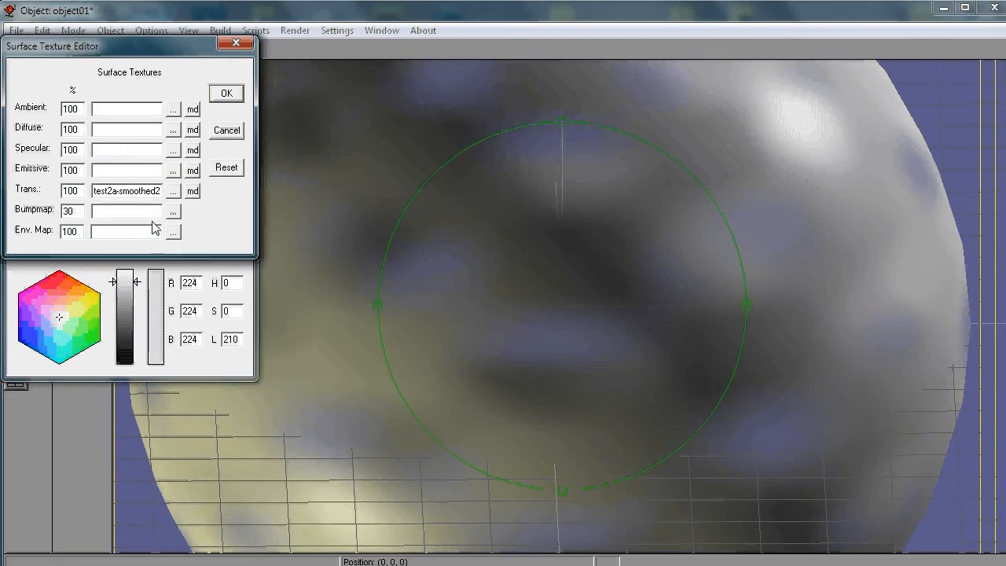
double_click(71, 193)
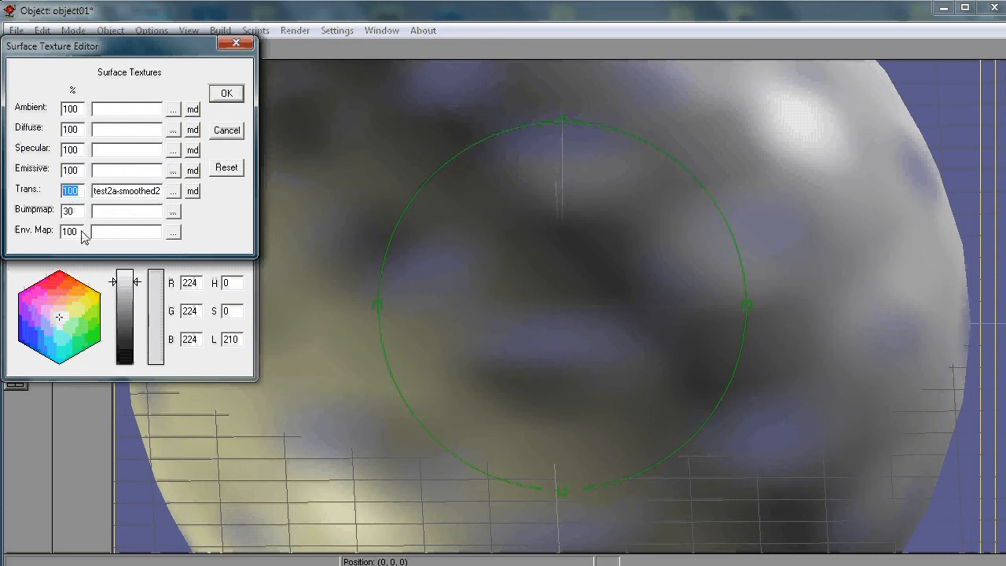
text(50)
click(226, 94)
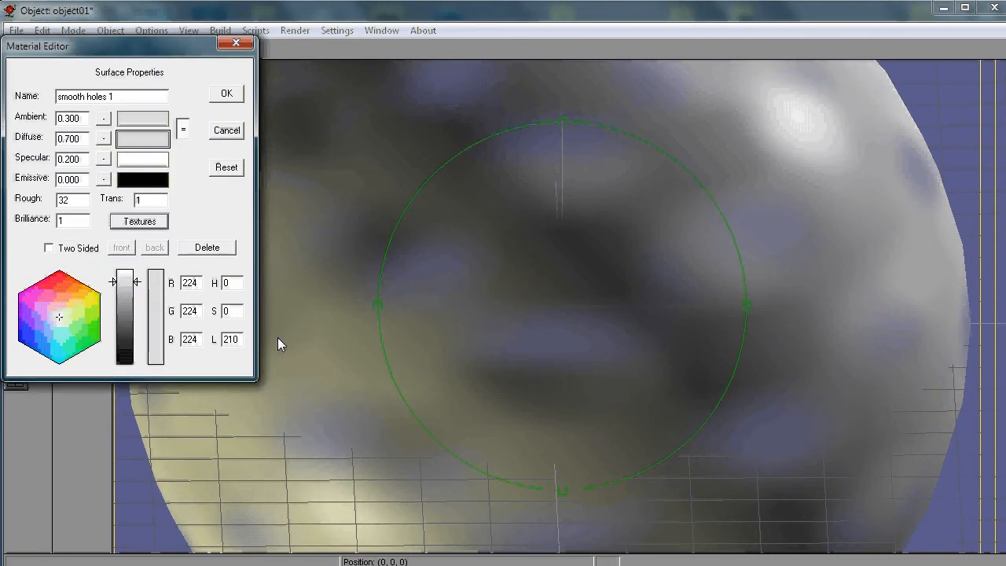
click(226, 93)
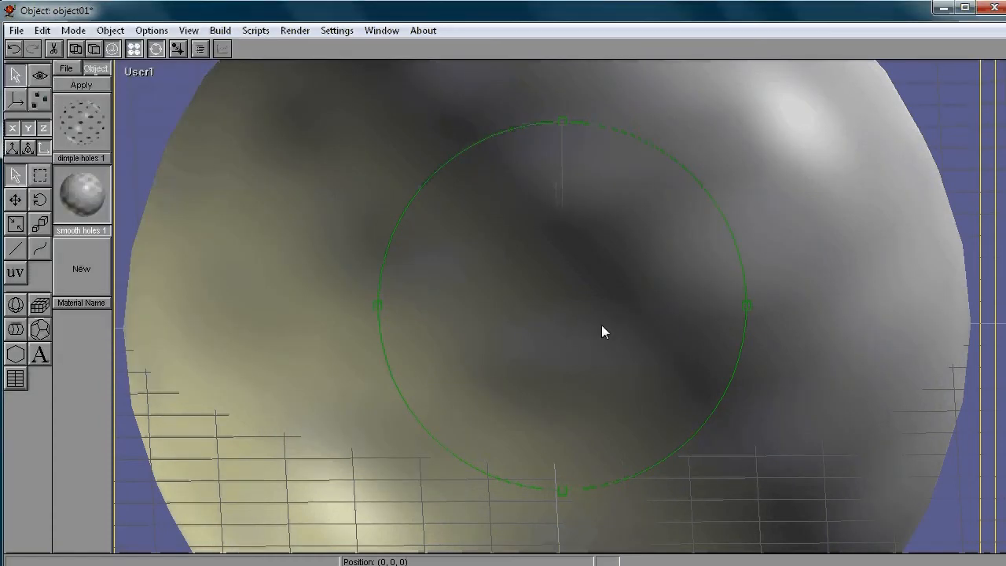
Set the transparency texture strength of the smooth holes 1 material to 20 percent
drag(612, 312, 522, 347)
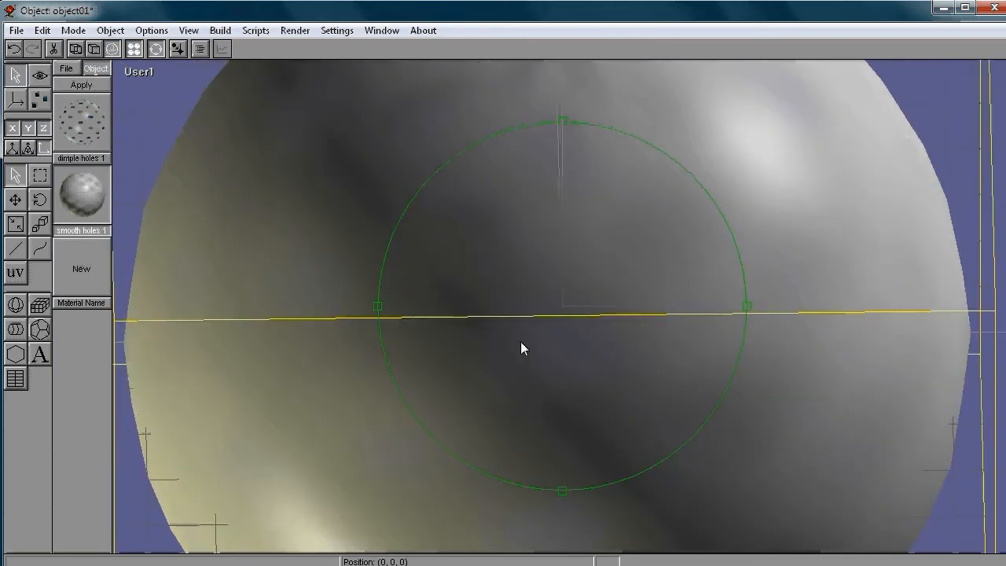
double_click(495, 264)
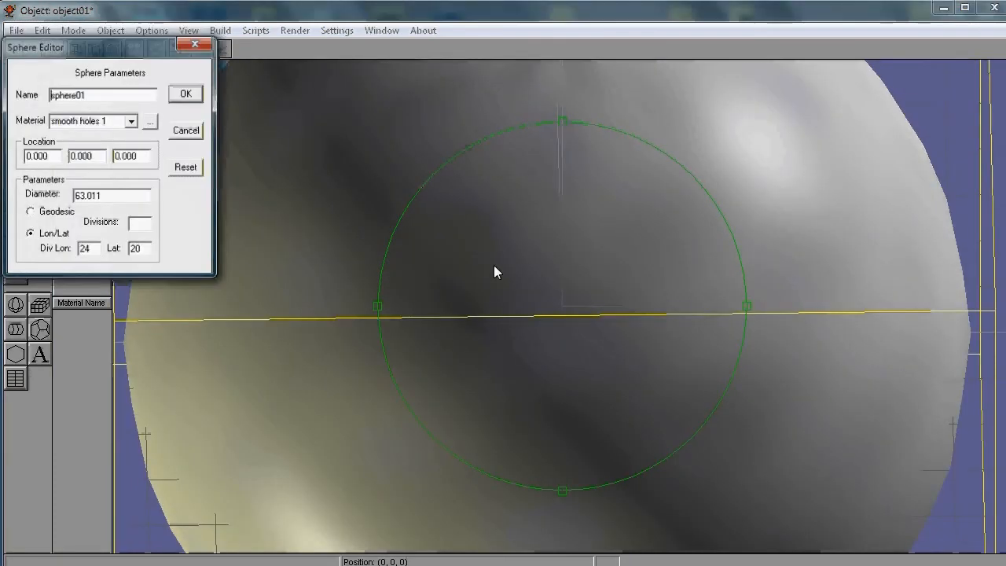
click(196, 44)
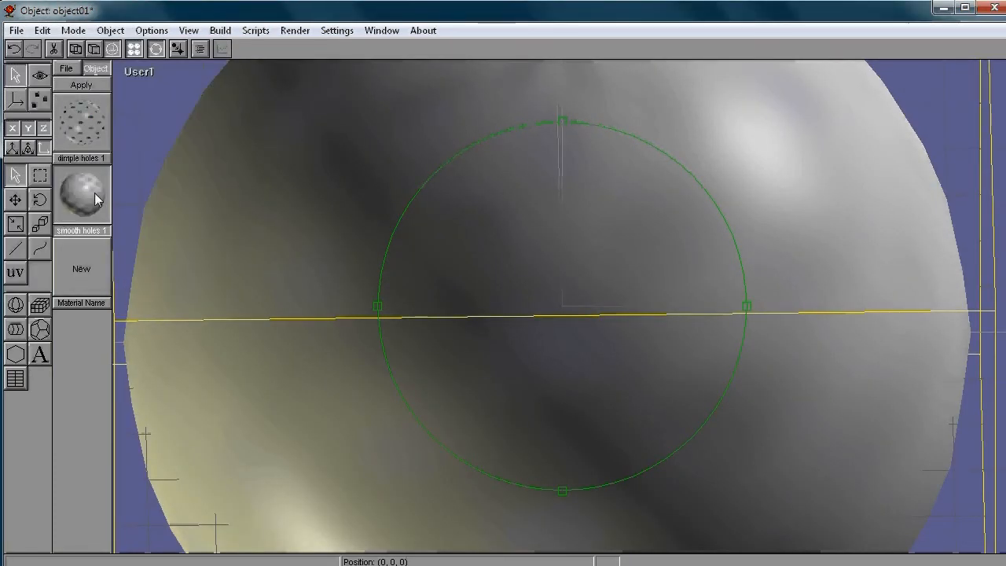
double_click(94, 198)
click(141, 217)
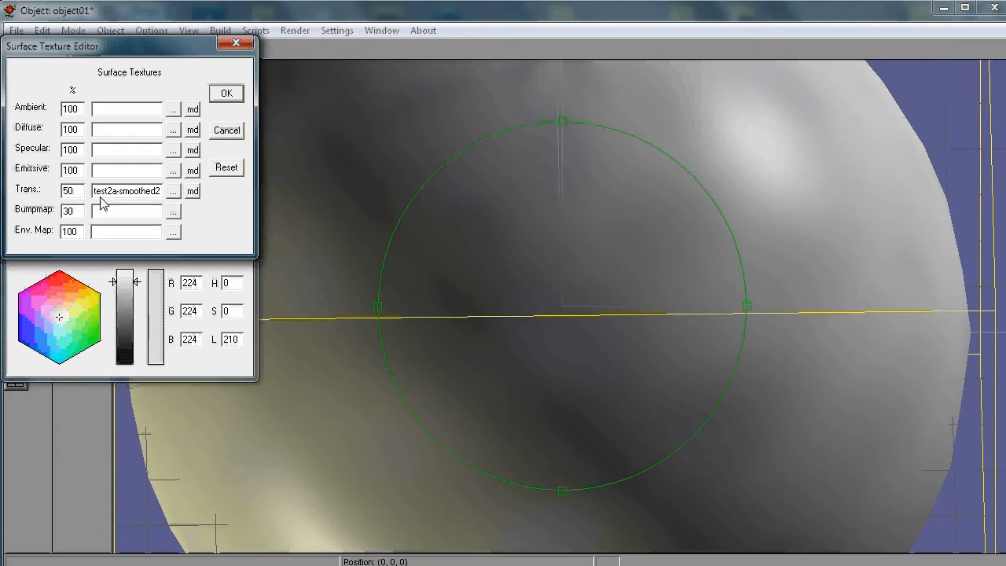
drag(112, 48, 311, 127)
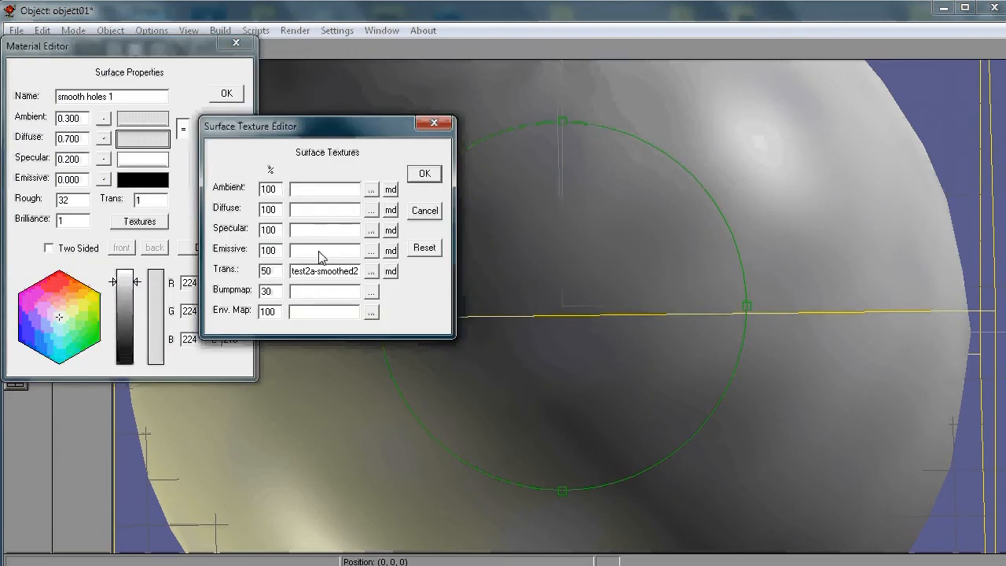
double_click(269, 271)
text(2)
click(424, 174)
click(225, 97)
Set the transparency texture strength of the smooth holes 1 material to 100 percent
drag(537, 302, 459, 311)
double_click(76, 201)
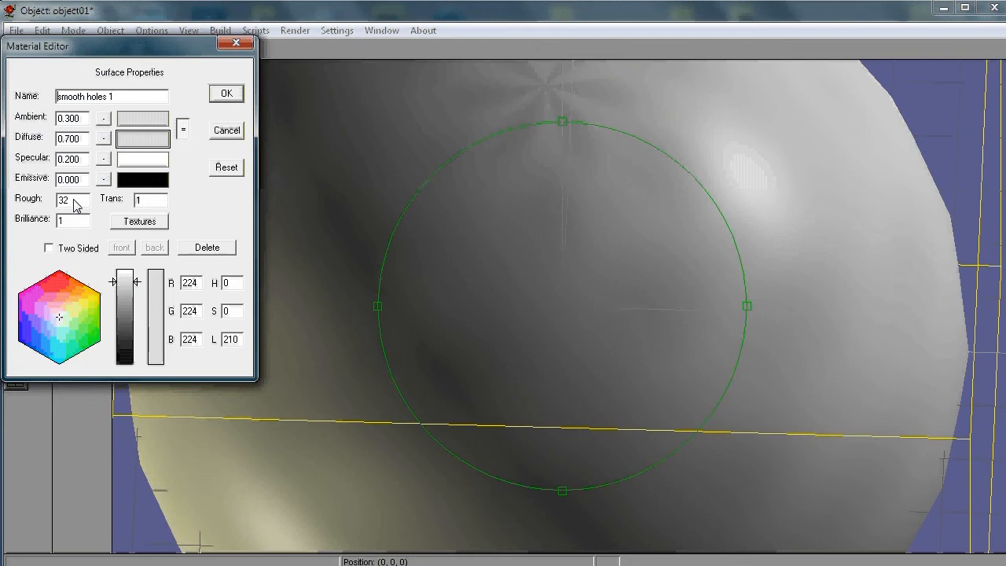
click(140, 221)
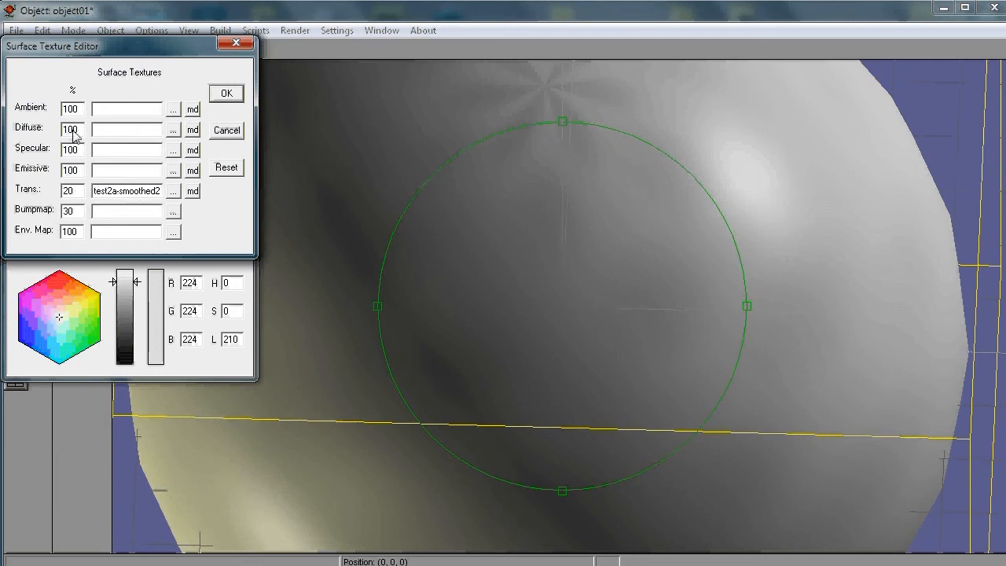
drag(76, 190, 45, 188)
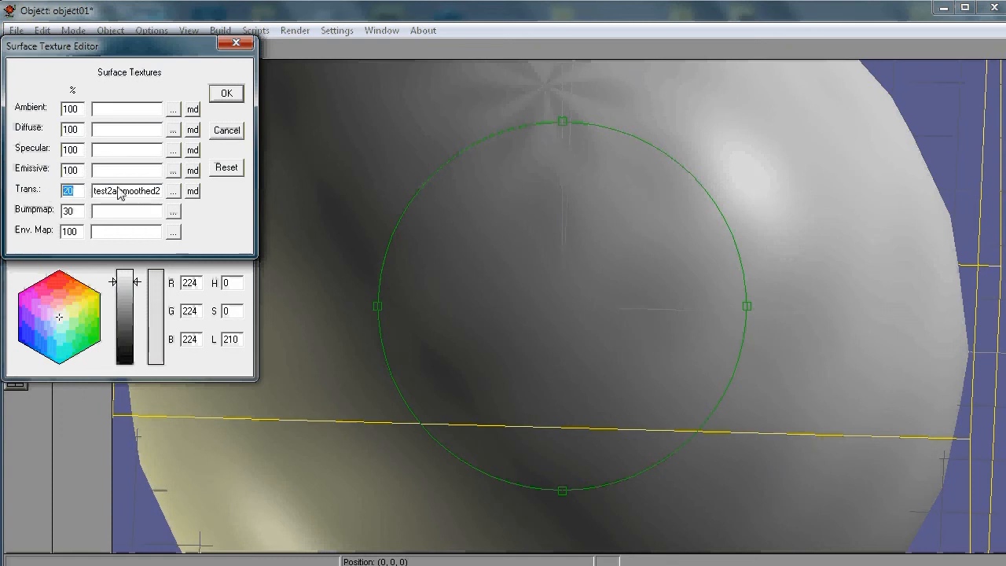
drag(118, 190, 153, 194)
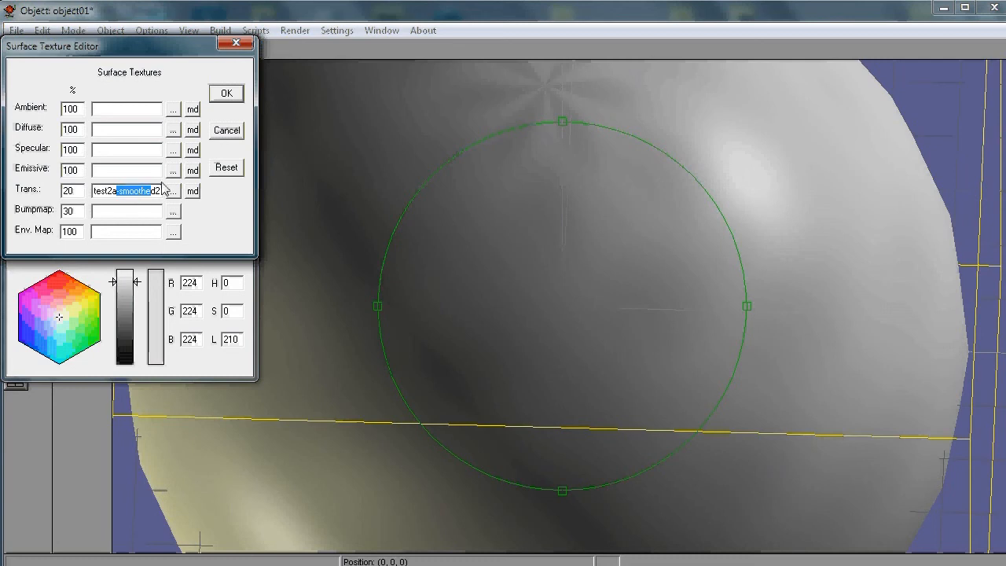
click(72, 192)
double_click(76, 193)
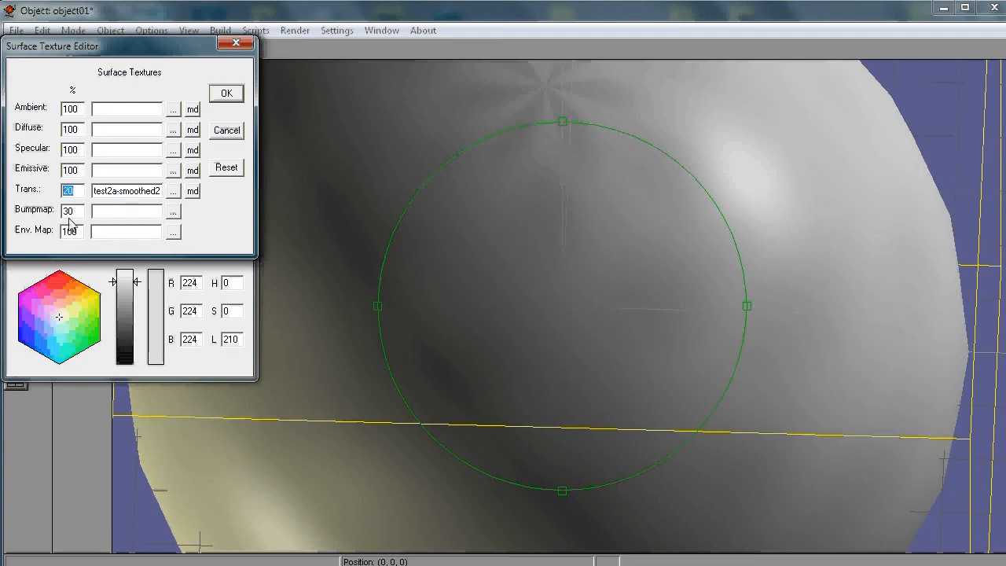
text(200)
click(232, 99)
click(229, 96)
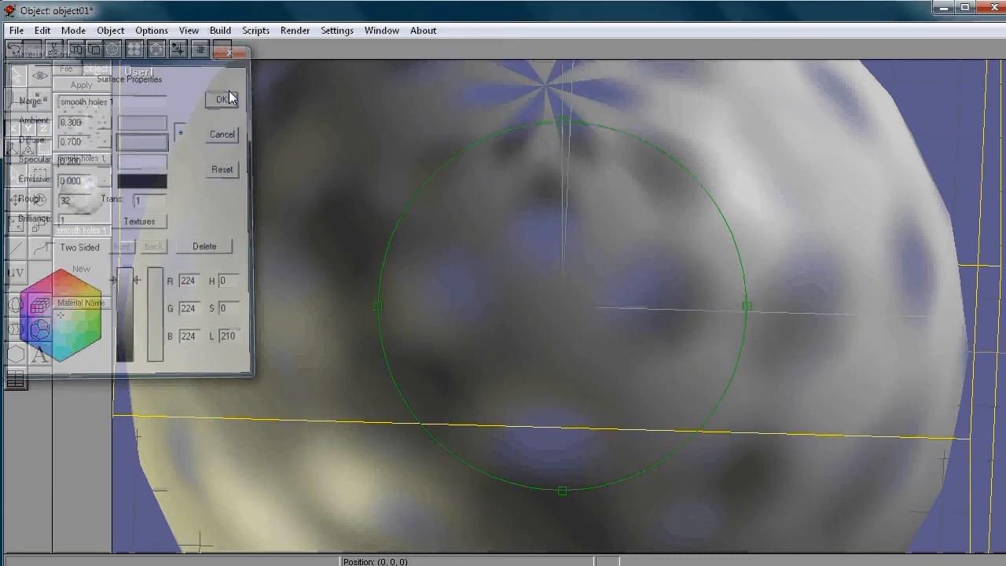
Preview the Darken and Lighten blend modes for the smooth holes 1 material's transparency texture
drag(581, 303, 395, 303)
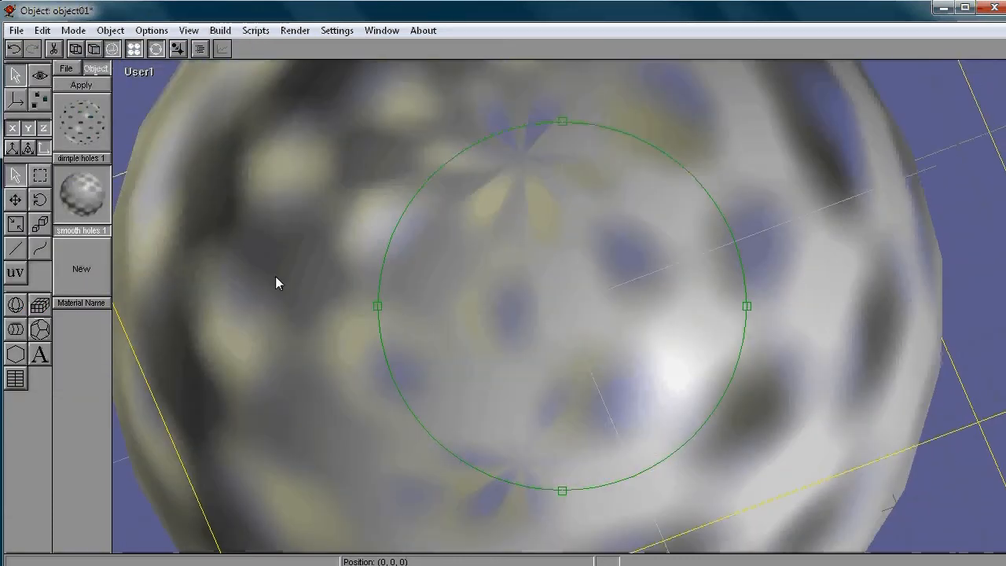
double_click(76, 191)
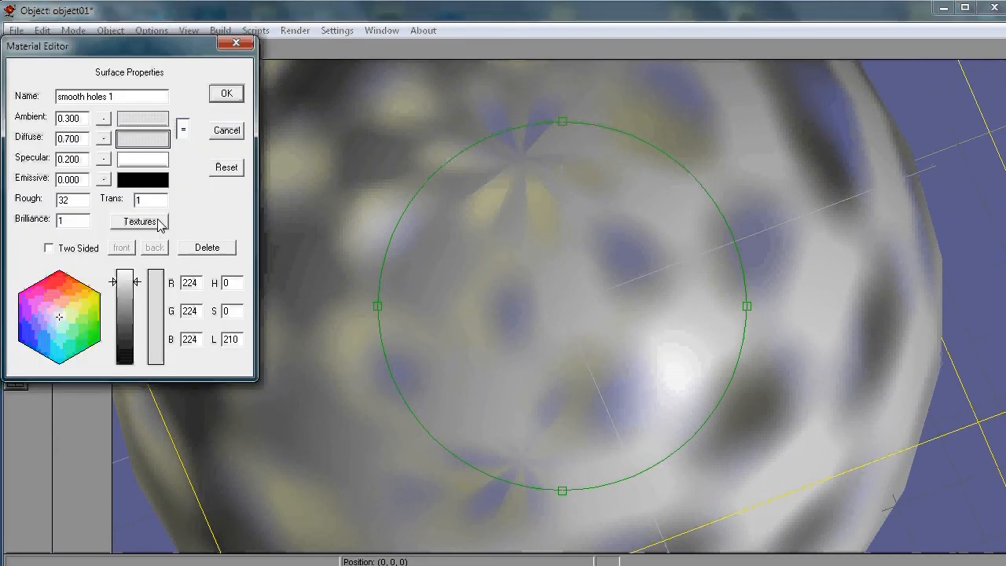
click(146, 223)
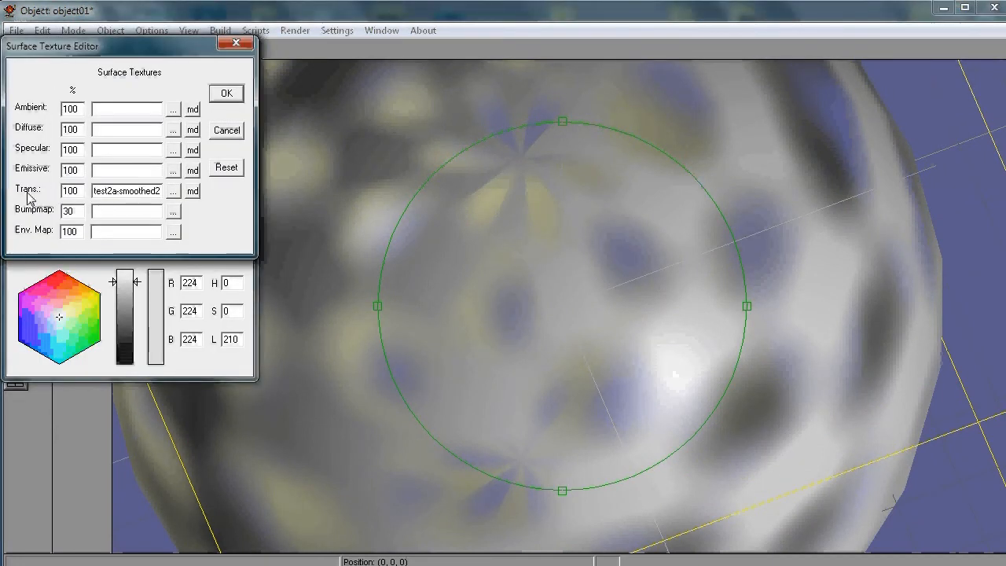
double_click(73, 190)
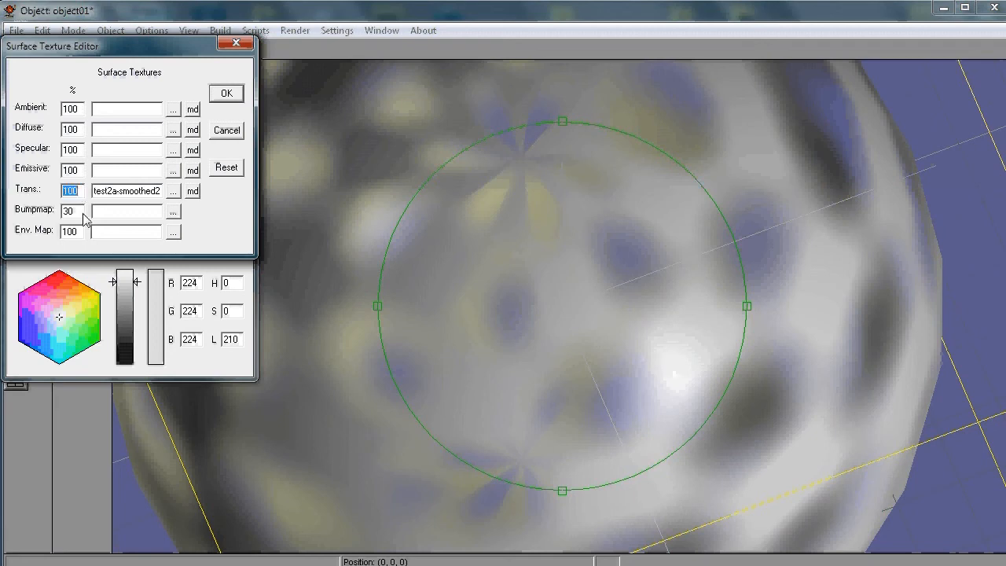
click(194, 192)
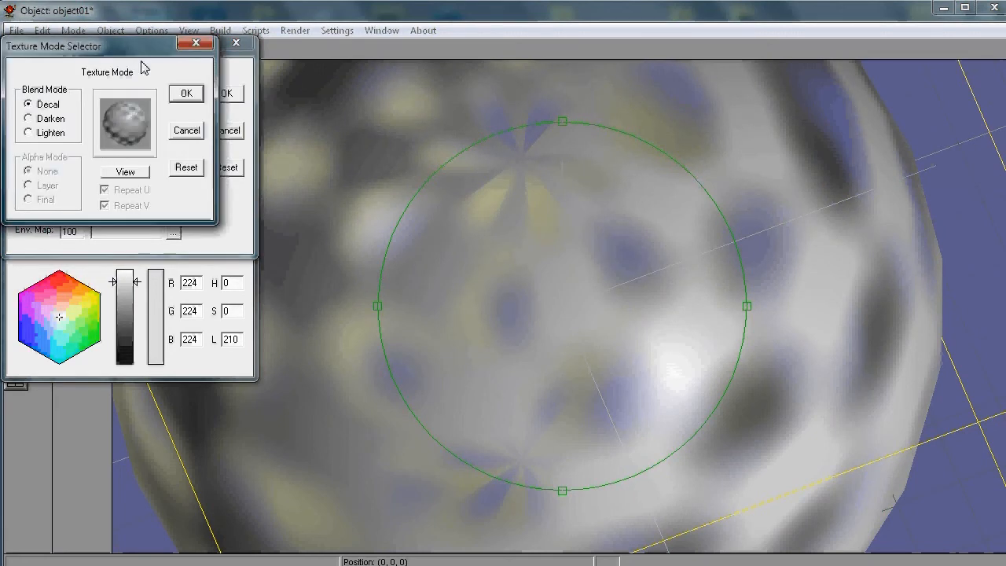
drag(71, 47, 205, 163)
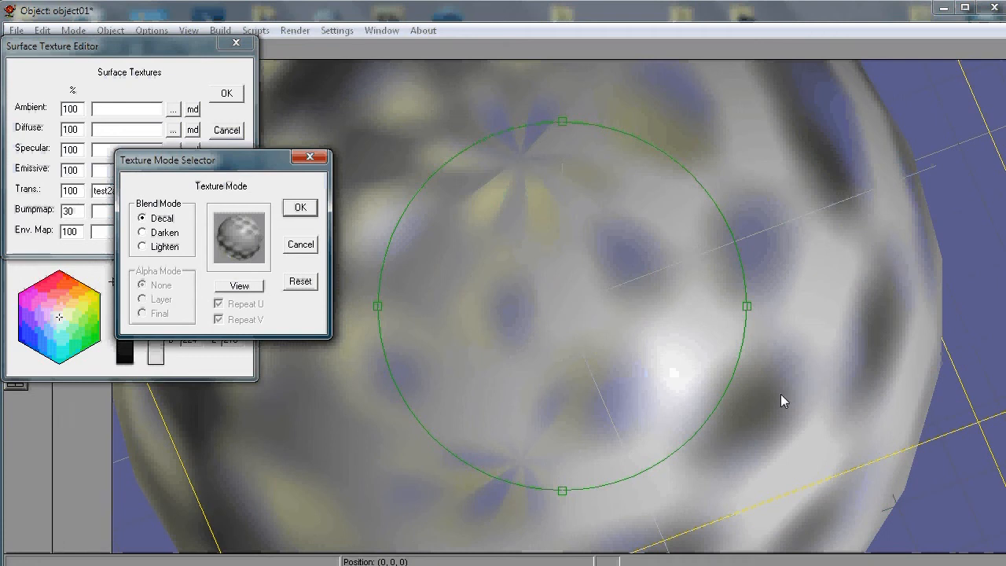
click(300, 209)
click(146, 235)
click(242, 287)
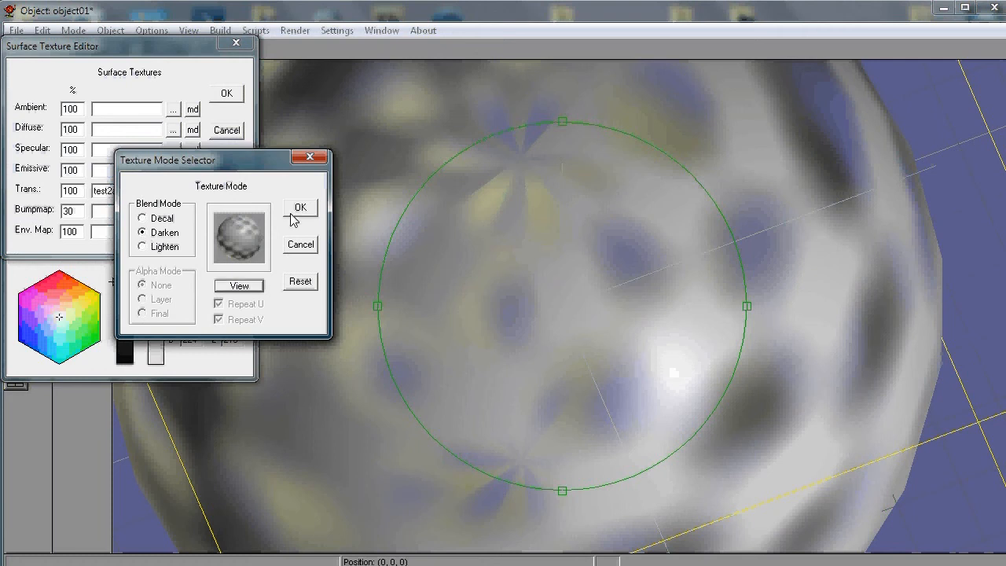
click(159, 245)
click(239, 285)
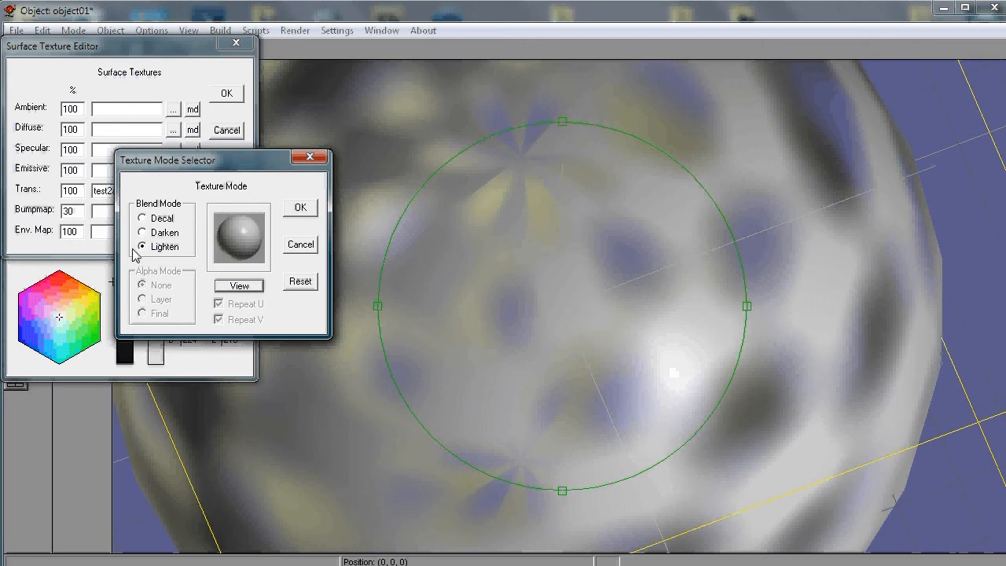
Try to apply the Darken blend mode to the transparency texture of the smooth holes 1 material
click(146, 232)
click(240, 285)
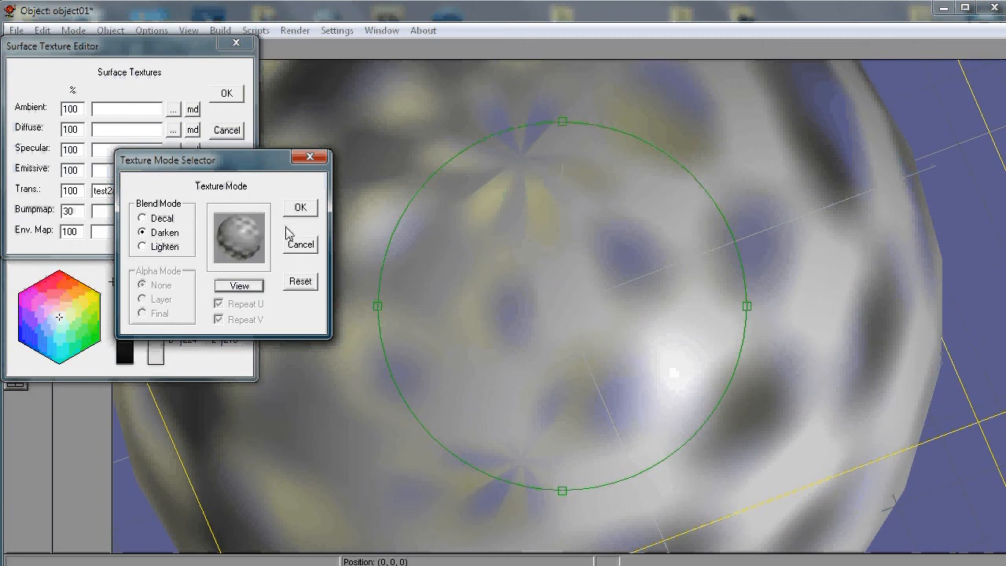
click(301, 206)
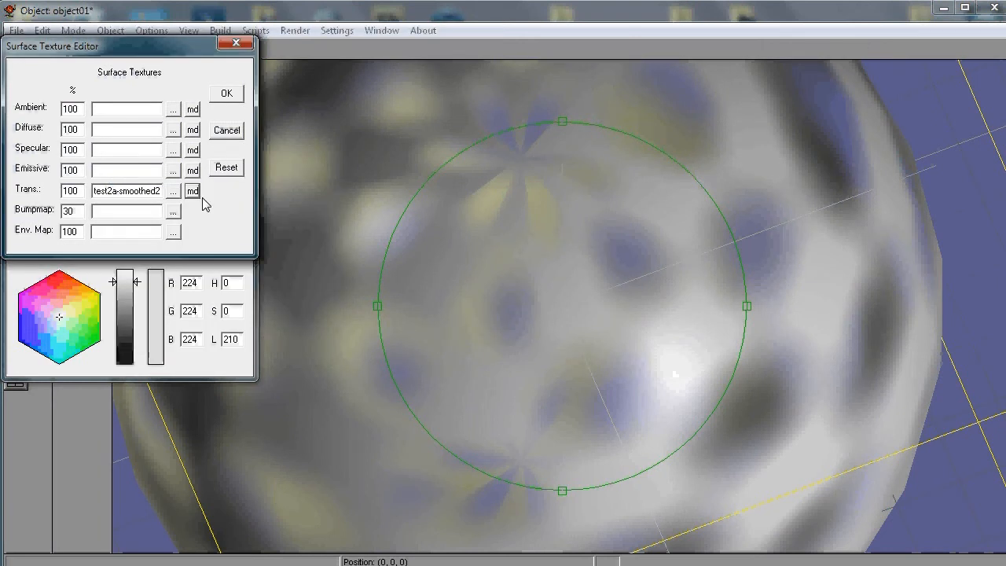
click(226, 95)
click(226, 94)
drag(548, 286, 419, 319)
Check which blend mode the transparency texture of the smooth holes 1 material uses
double_click(106, 204)
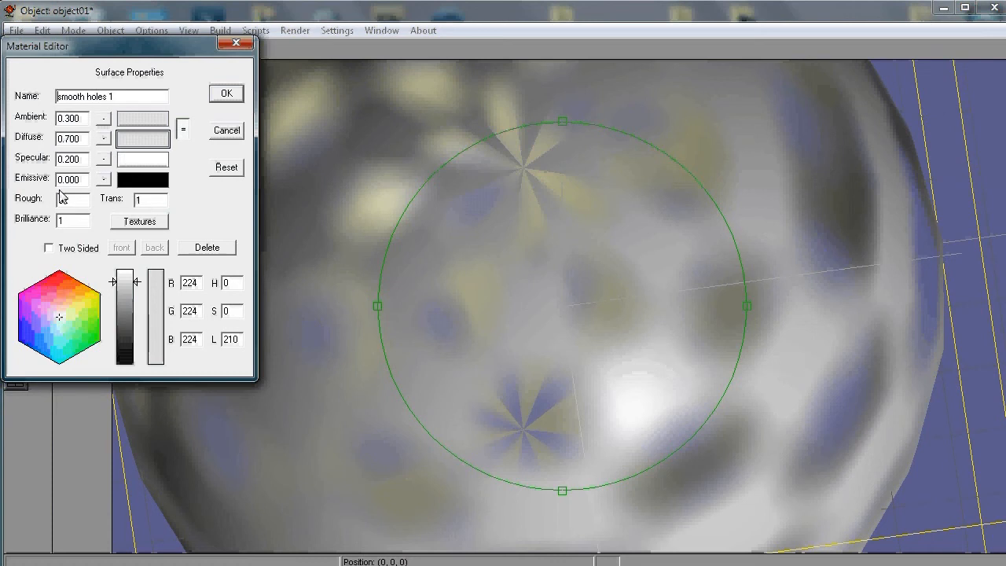
click(140, 221)
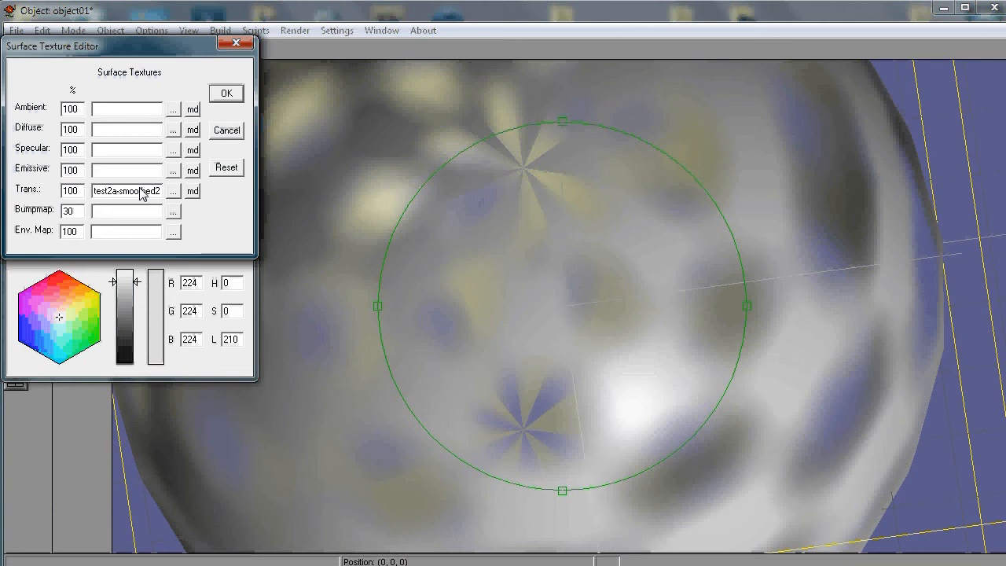
click(193, 191)
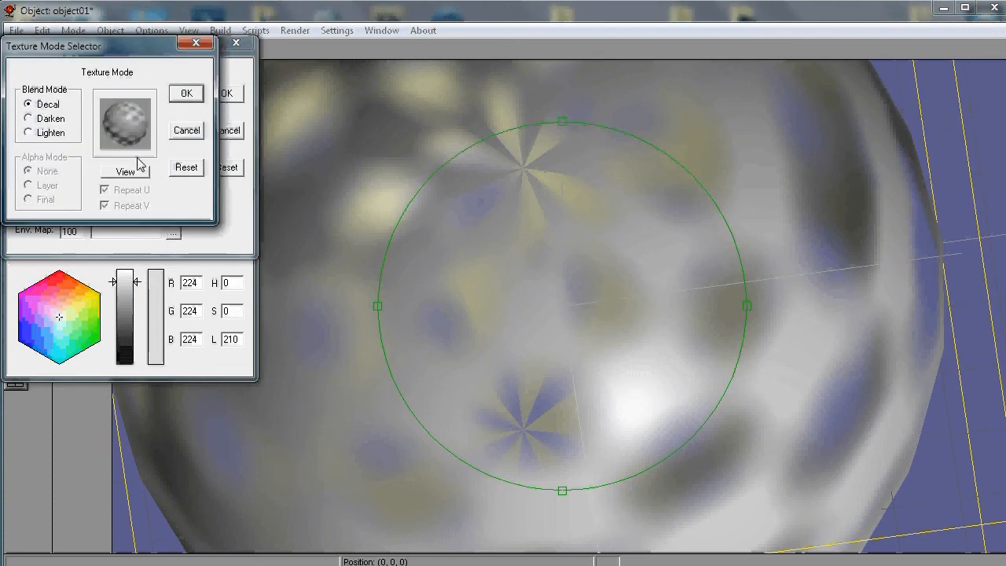
click(192, 94)
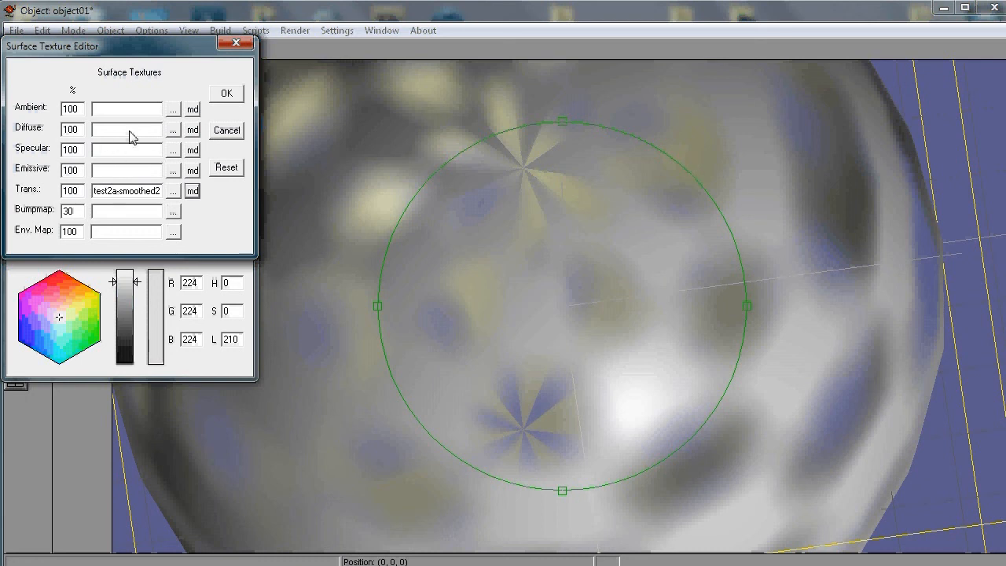
Assign the test2c texture as the diffuse texture of the smooth holes 1 material
click(173, 129)
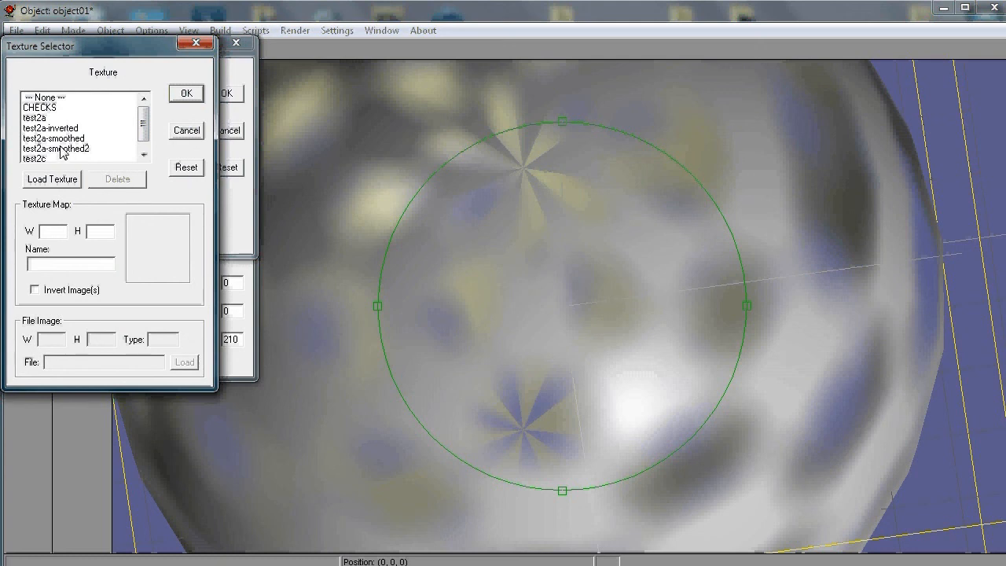
click(31, 119)
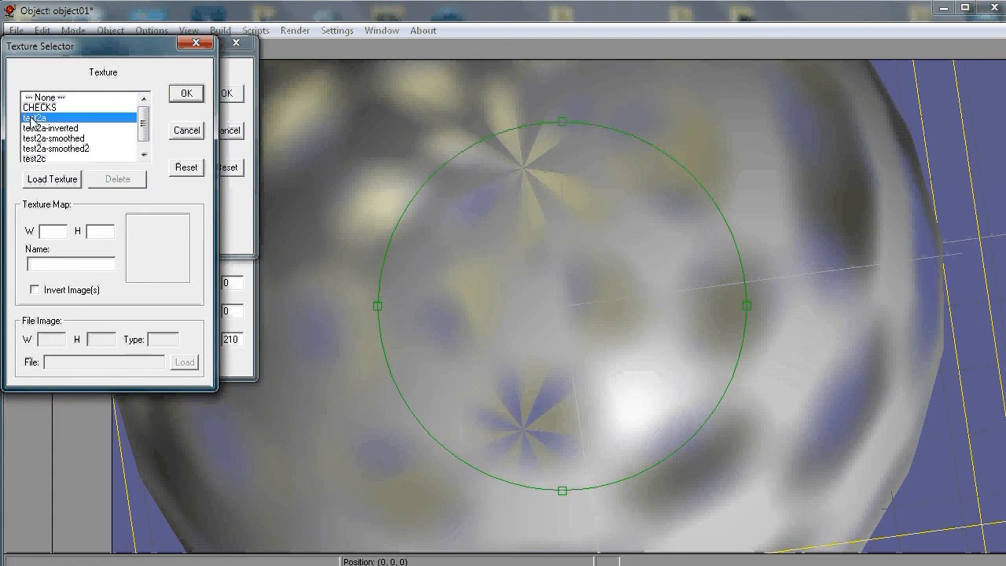
click(38, 157)
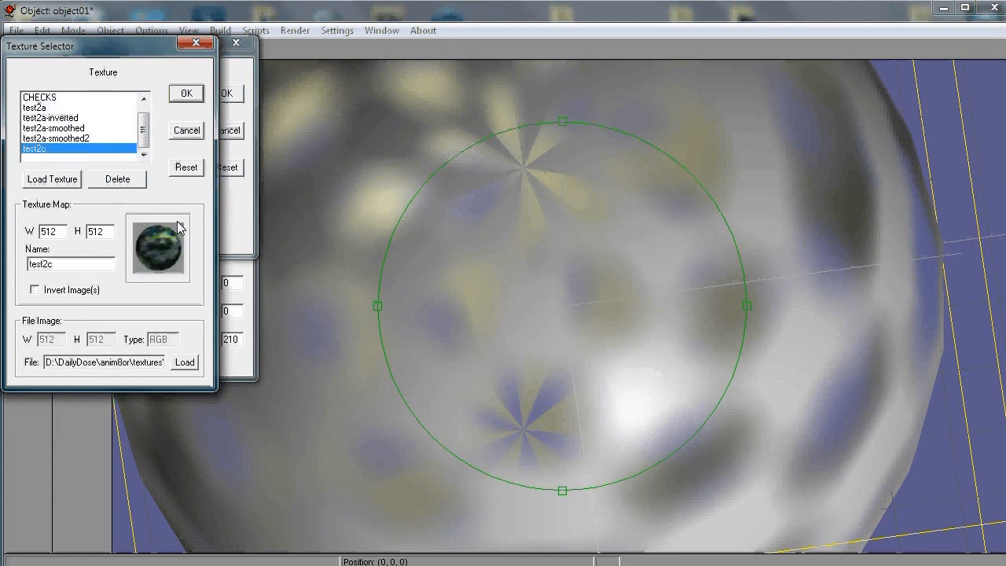
click(193, 94)
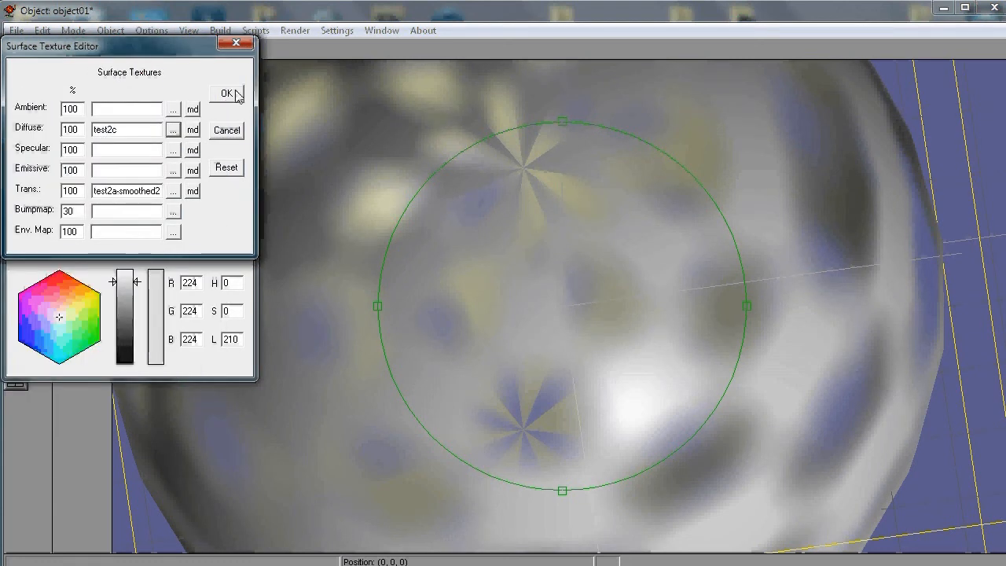
Preview the Darken and Lighten blend modes for the test2c diffuse texture, keep Decal, and apply the material changes
click(193, 130)
click(59, 121)
click(38, 135)
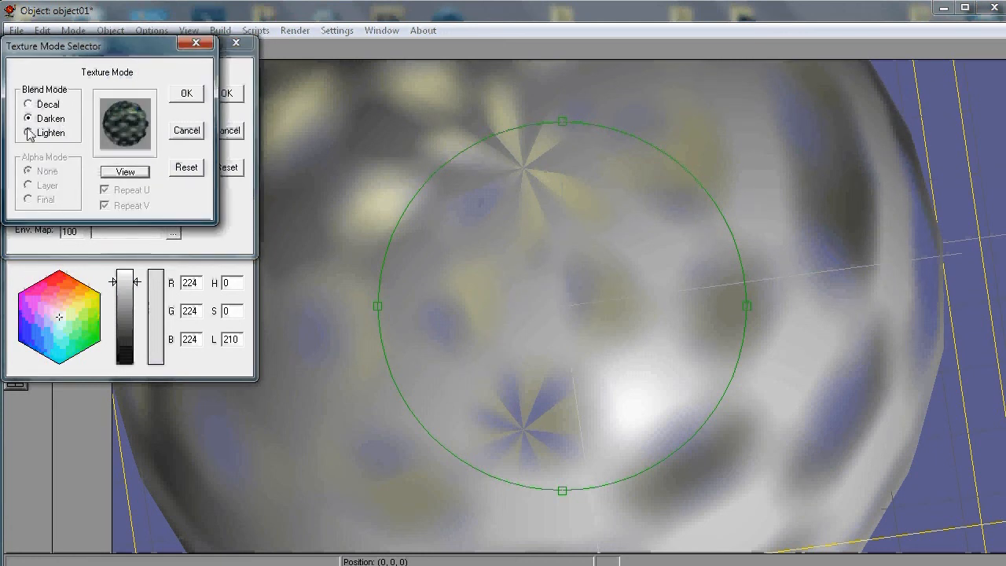
click(130, 171)
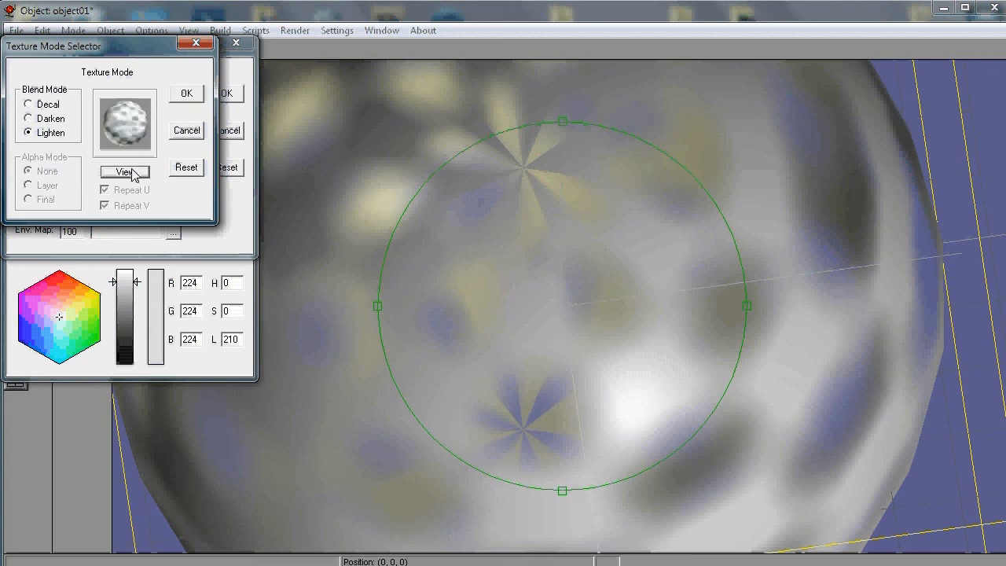
click(31, 104)
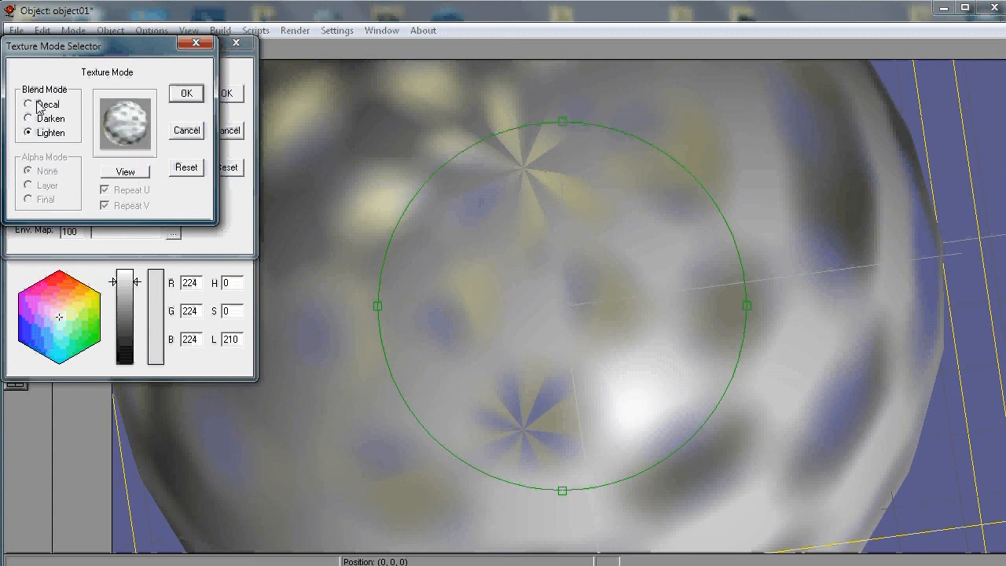
click(133, 171)
click(186, 96)
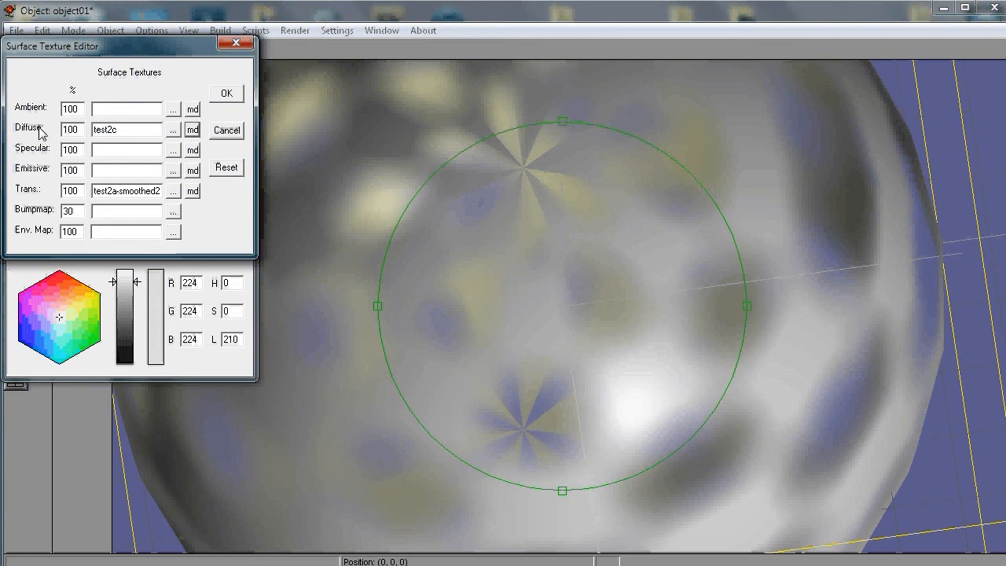
double_click(118, 130)
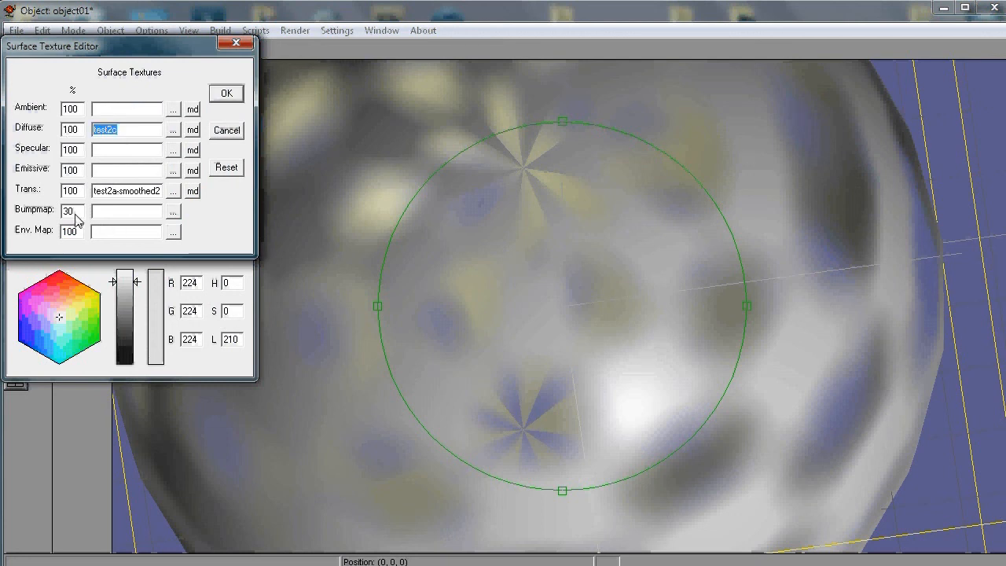
click(226, 94)
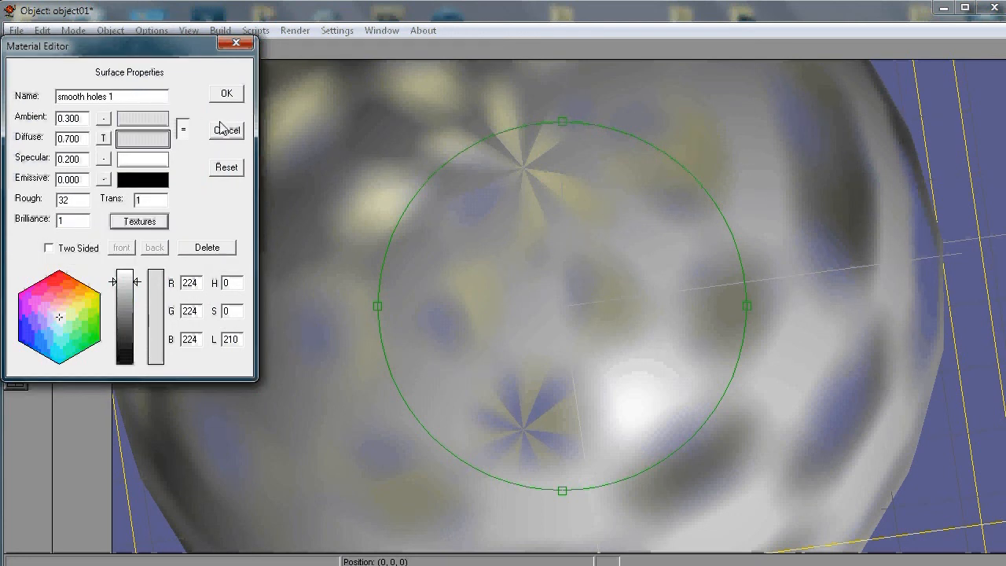
click(227, 94)
Examine the sphere with the test2c diffuse texture and transparent smooth holes from several angles and distances
mouse_move(528, 240)
mouse_down()
mouse_move(456, 193)
mouse_move(538, 240)
mouse_up()
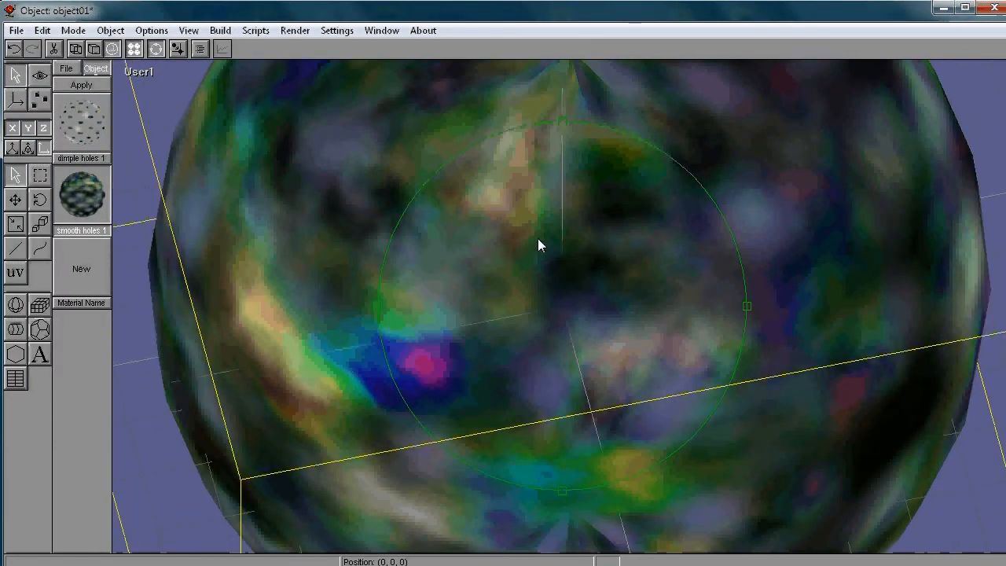
scroll(537, 239, down, 3)
drag(353, 253, 412, 251)
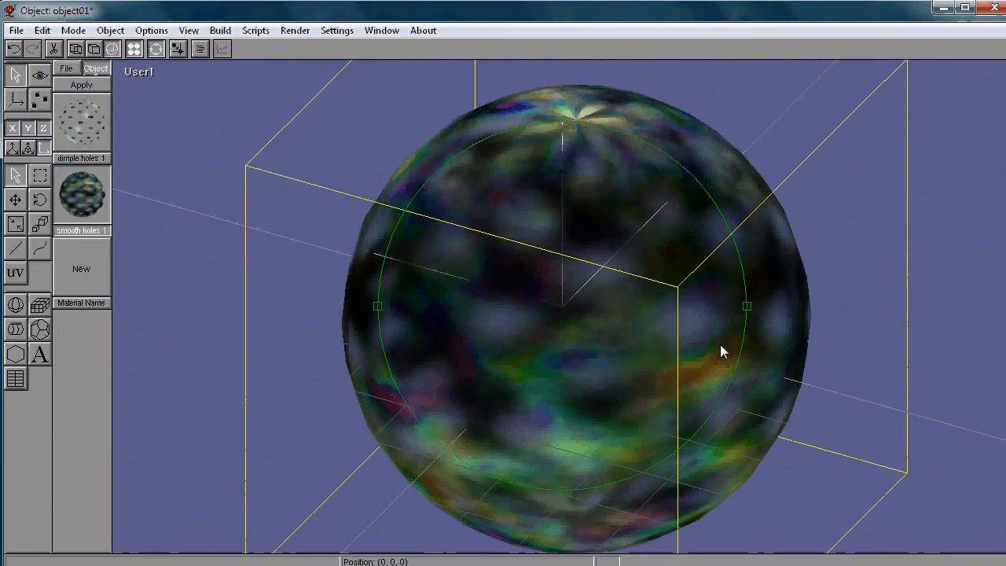
drag(857, 315, 477, 361)
drag(583, 310, 550, 245)
drag(627, 319, 509, 294)
scroll(707, 303, up, 5)
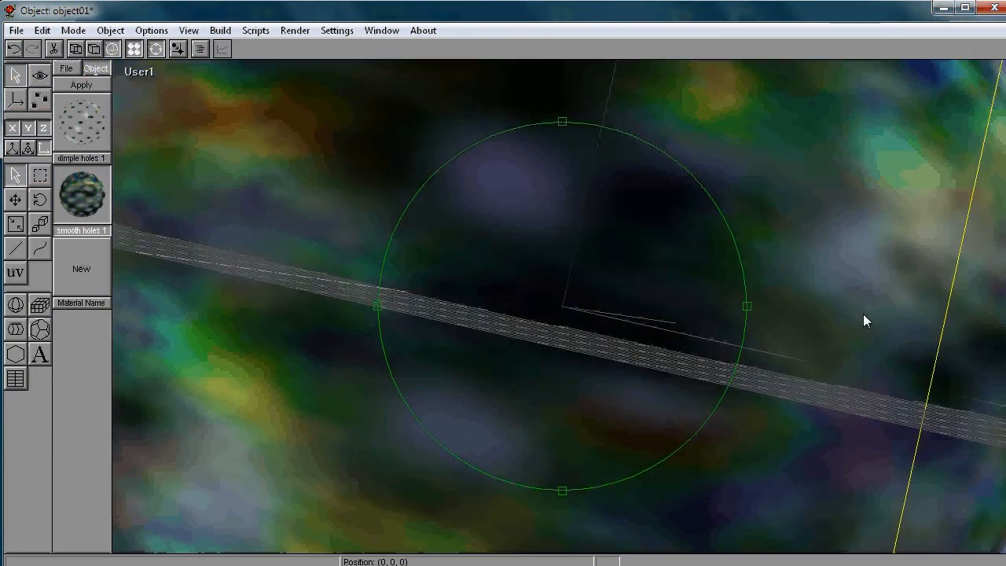
drag(863, 314, 793, 279)
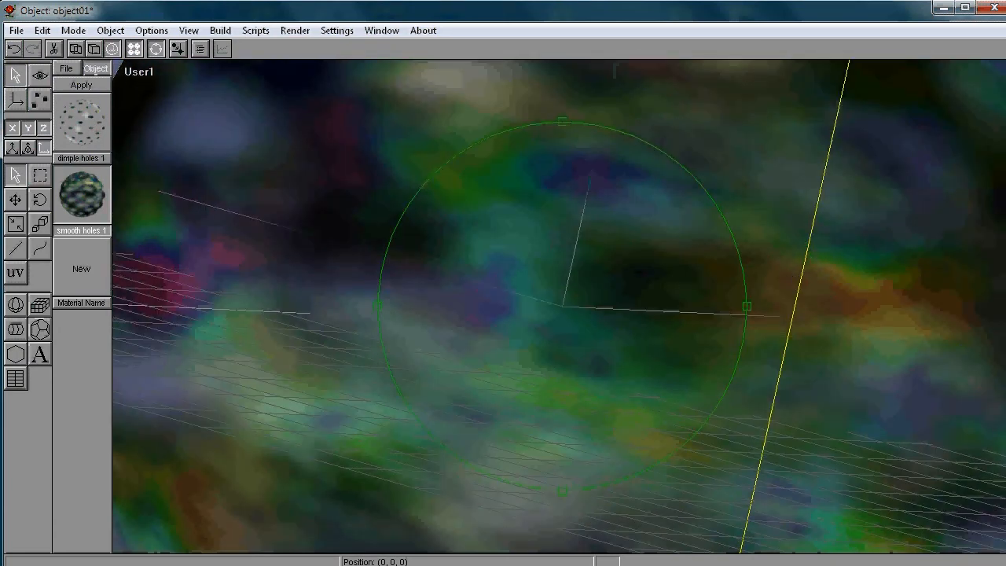